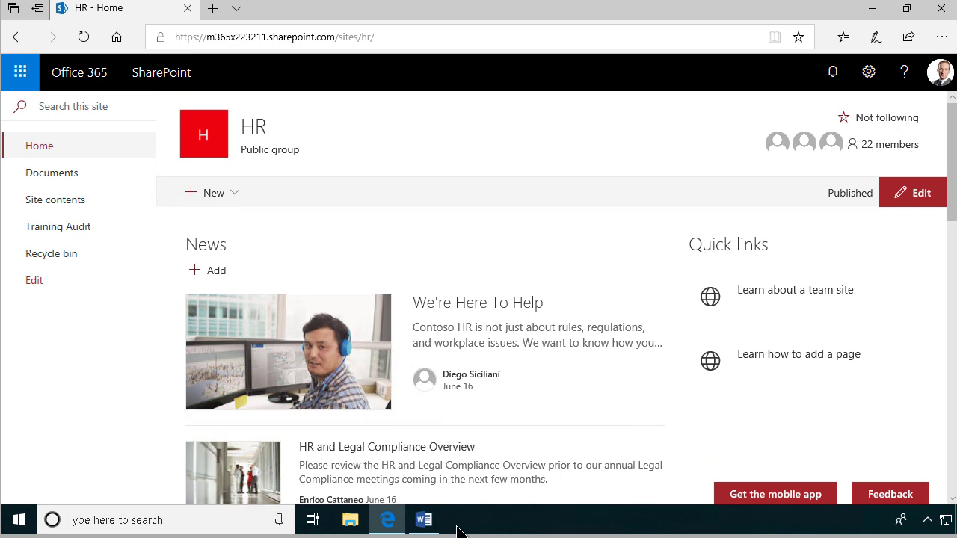
Bring the Word planning document for the Departments list requirements to the front
click(426, 523)
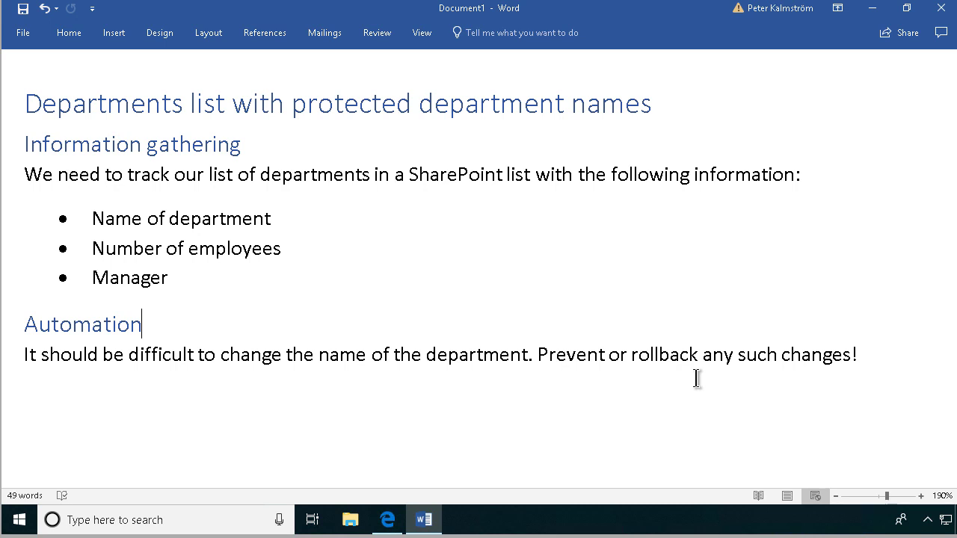
click(391, 523)
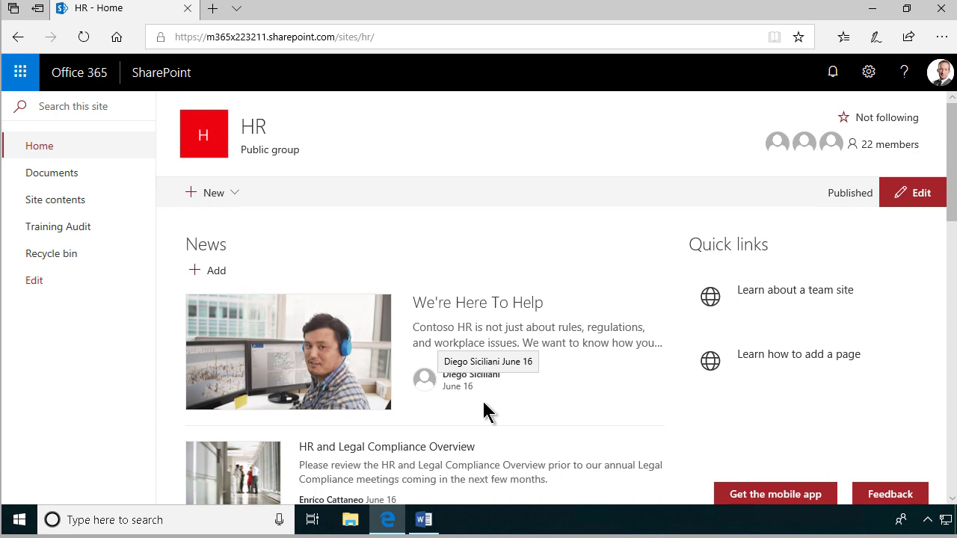
click(482, 244)
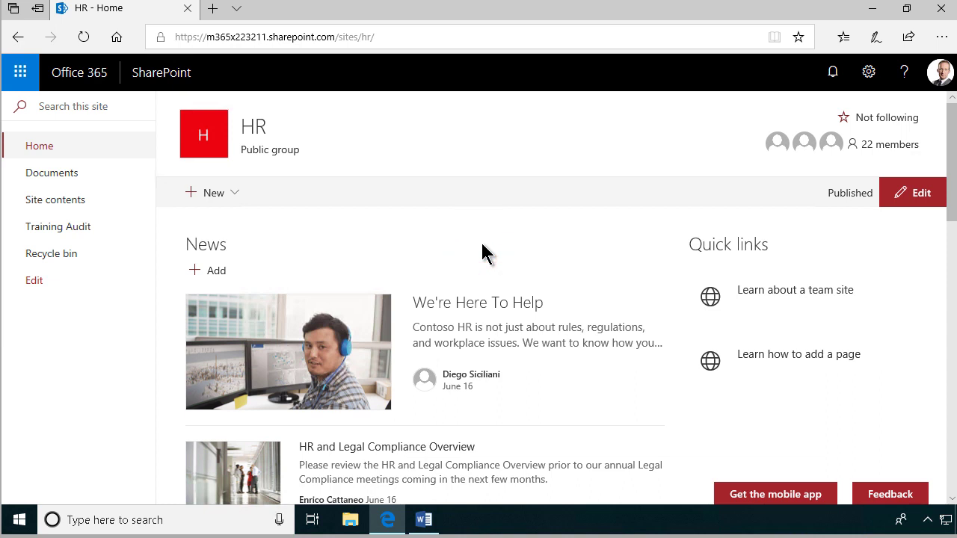
click(423, 519)
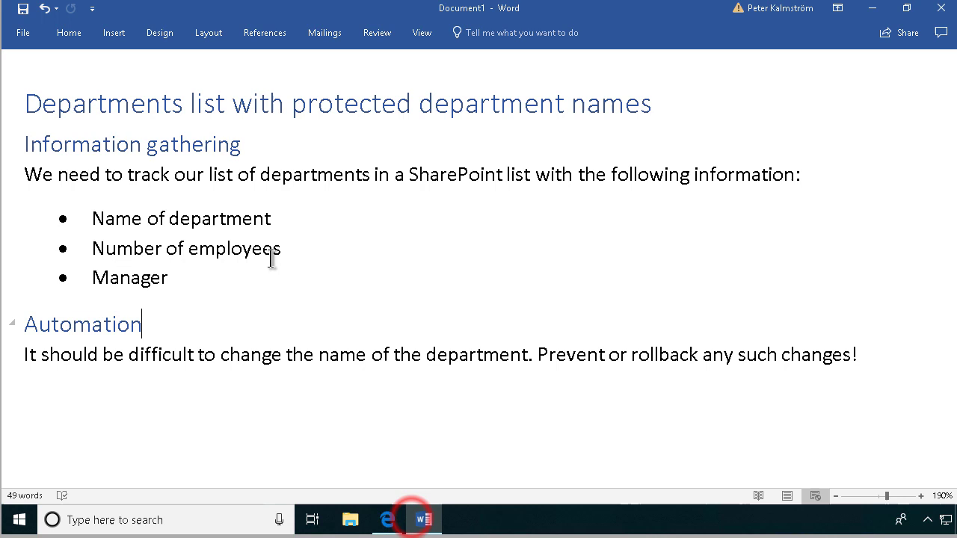
click(234, 279)
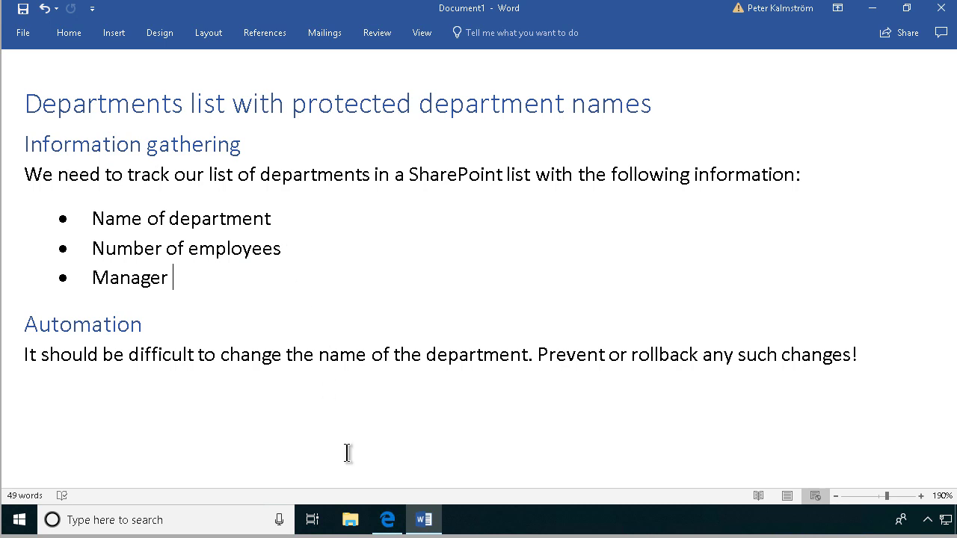
Open the HR site's full site settings from the Site information panel
click(388, 517)
click(867, 72)
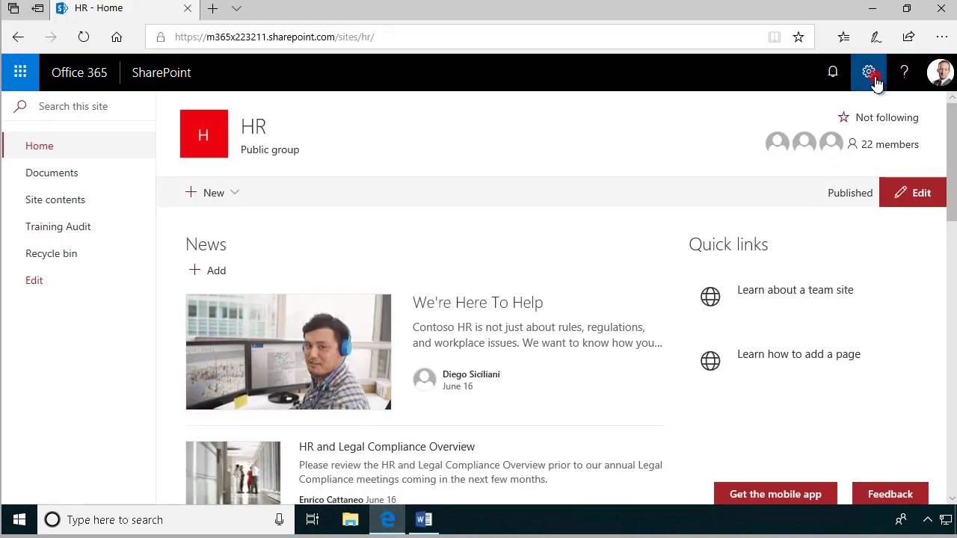
click(821, 246)
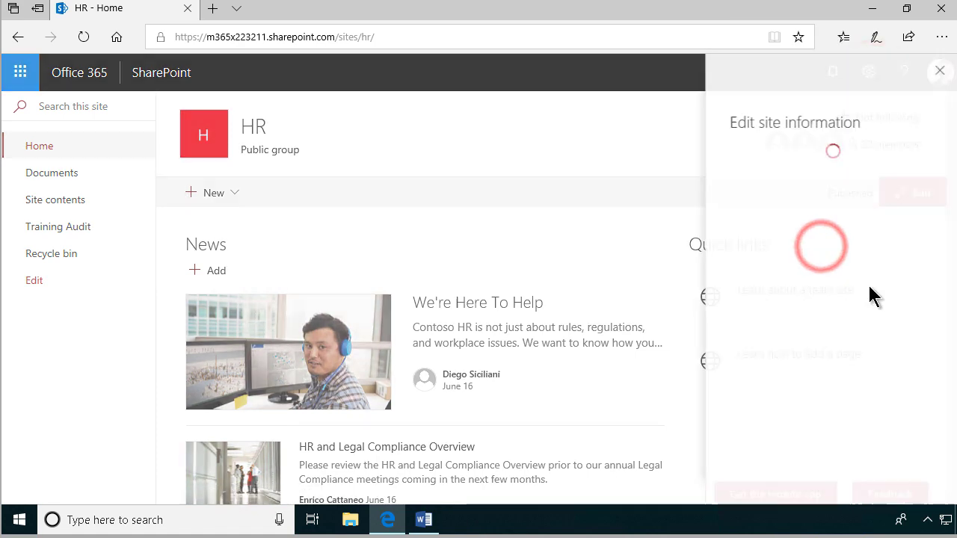
click(779, 467)
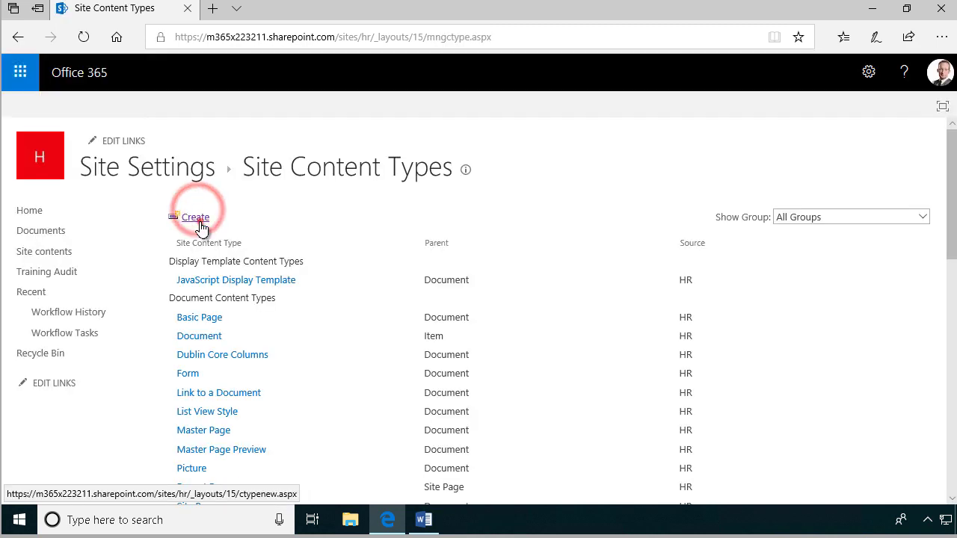
Name the new content type 'Contoso Department' with parent List Content Types > Item
text(Contoso Depart)
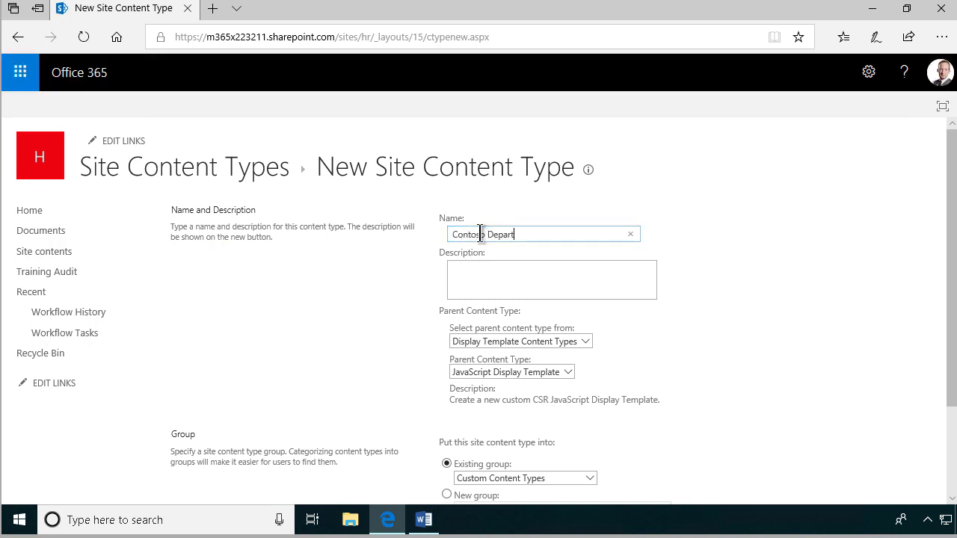
text(ment)
key(Tab)
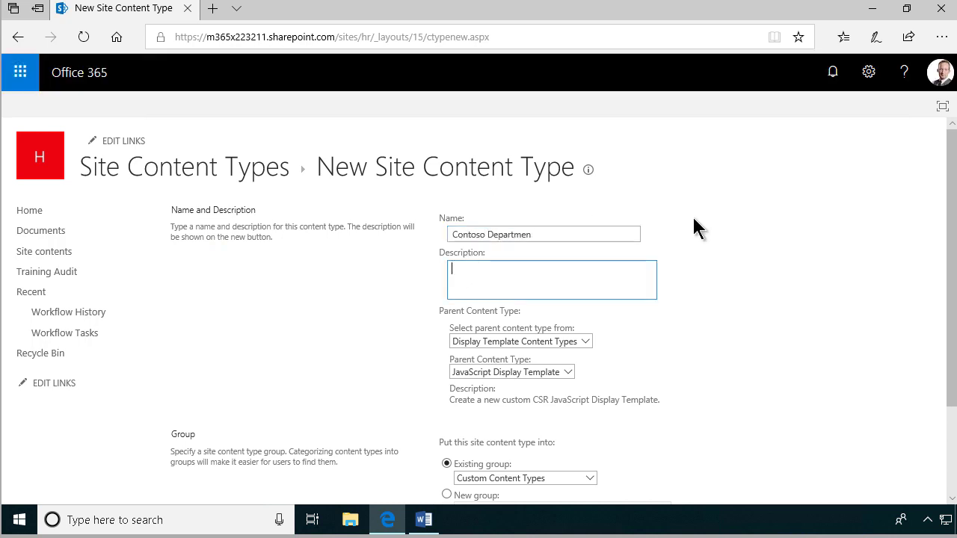
click(574, 235)
click(503, 340)
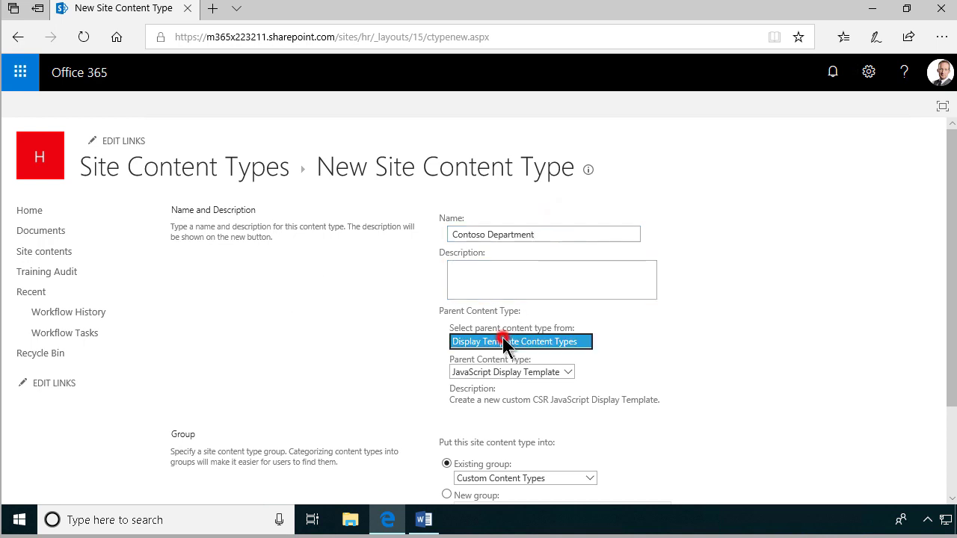
click(487, 391)
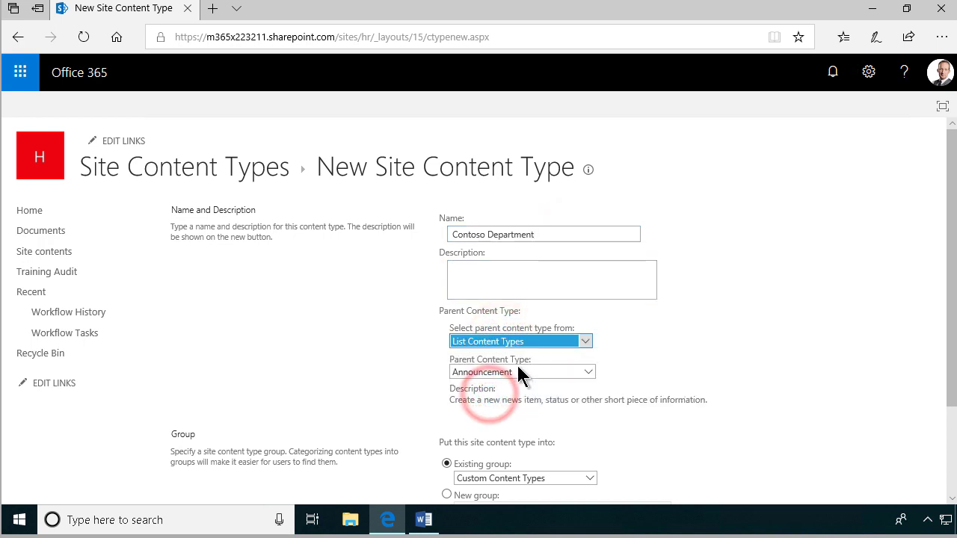
click(518, 371)
click(473, 395)
Place the content type in a new group named 'Contoso'
click(764, 338)
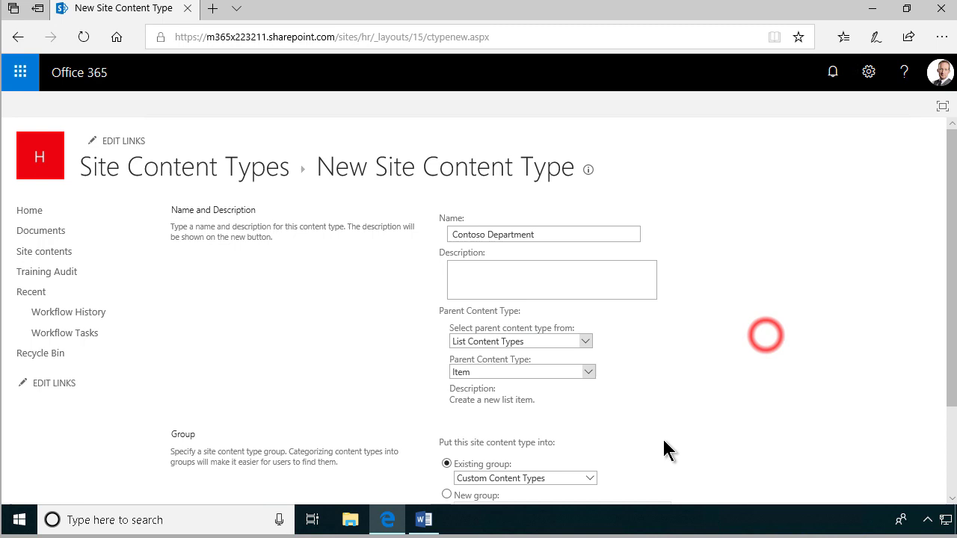
scroll(662, 437, down, 1)
click(449, 436)
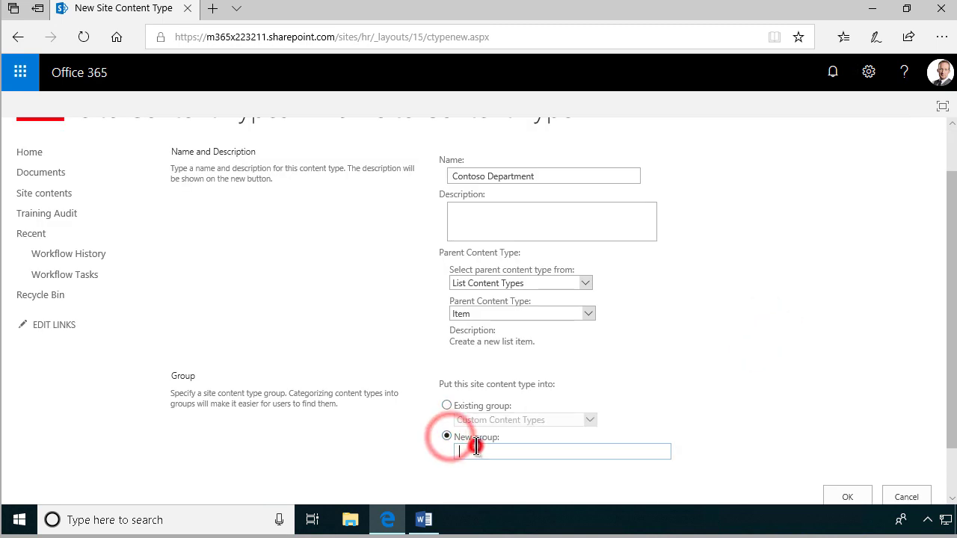
click(481, 447)
text(Conto)
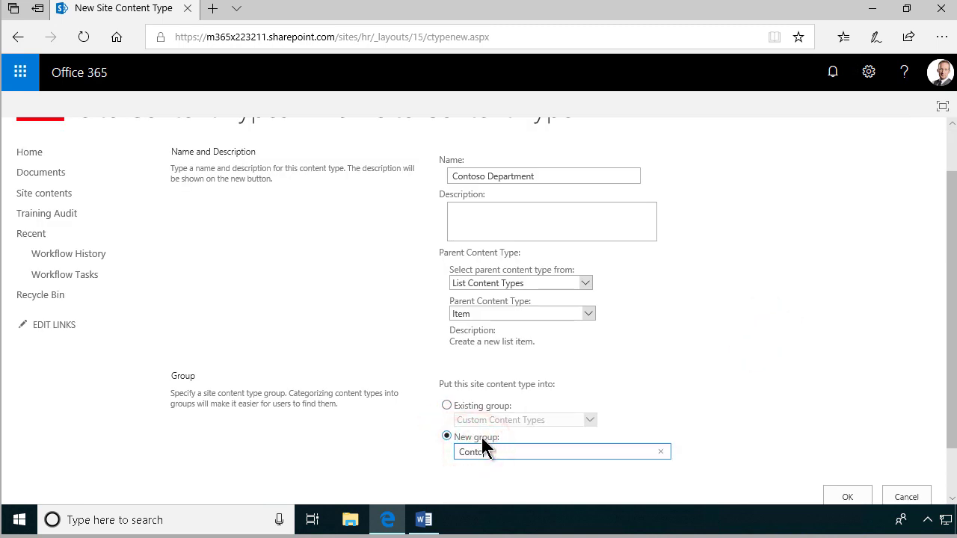
text(so)
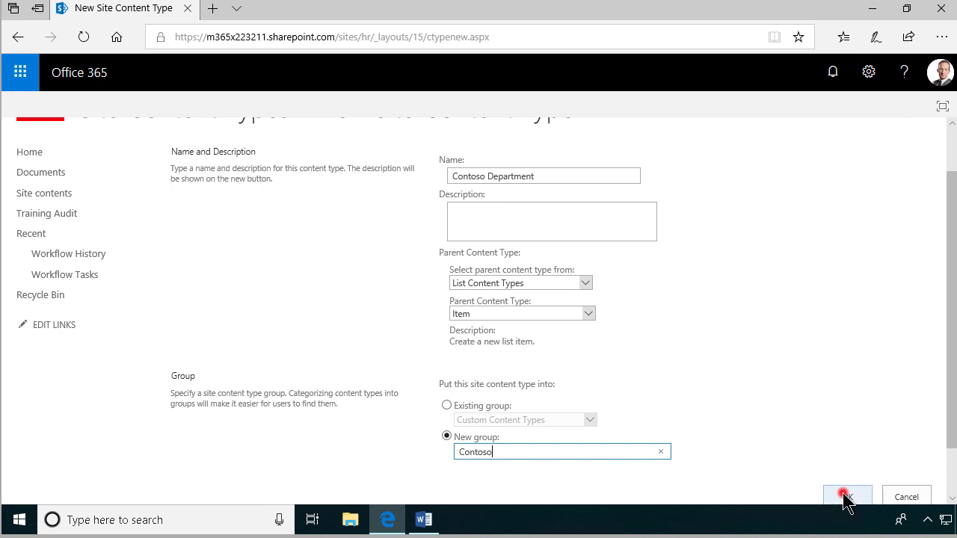
Create Contoso Department and begin a new Number site column called Employees
click(840, 497)
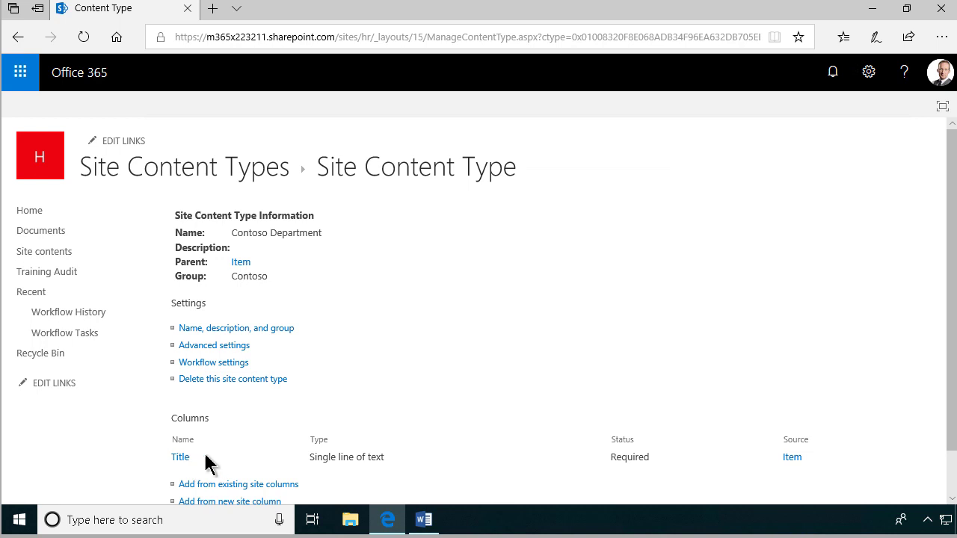
scroll(523, 370, down, 1)
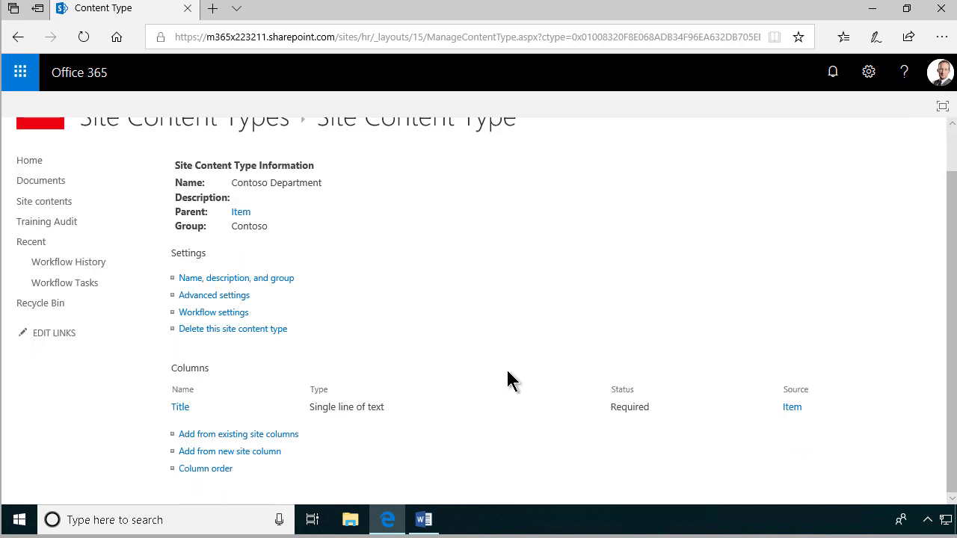
click(221, 452)
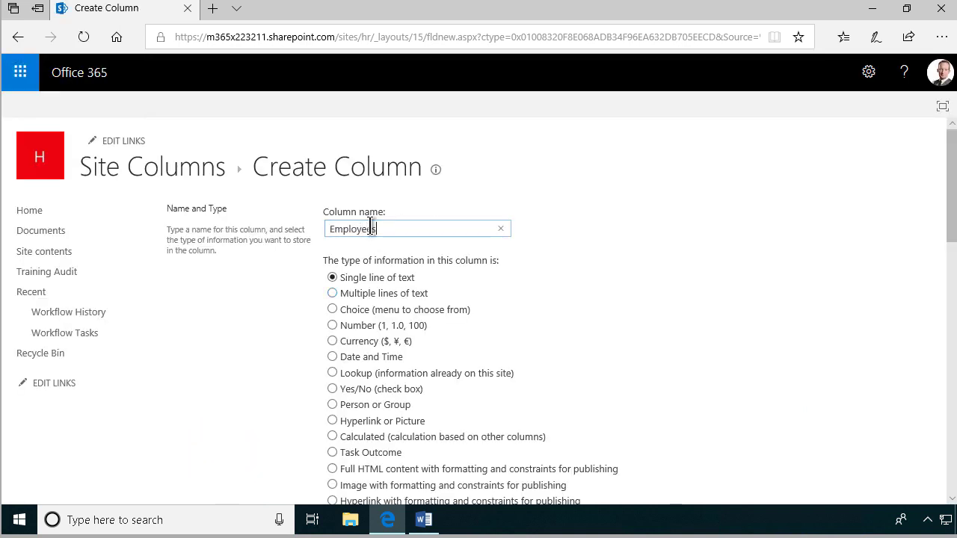
click(331, 325)
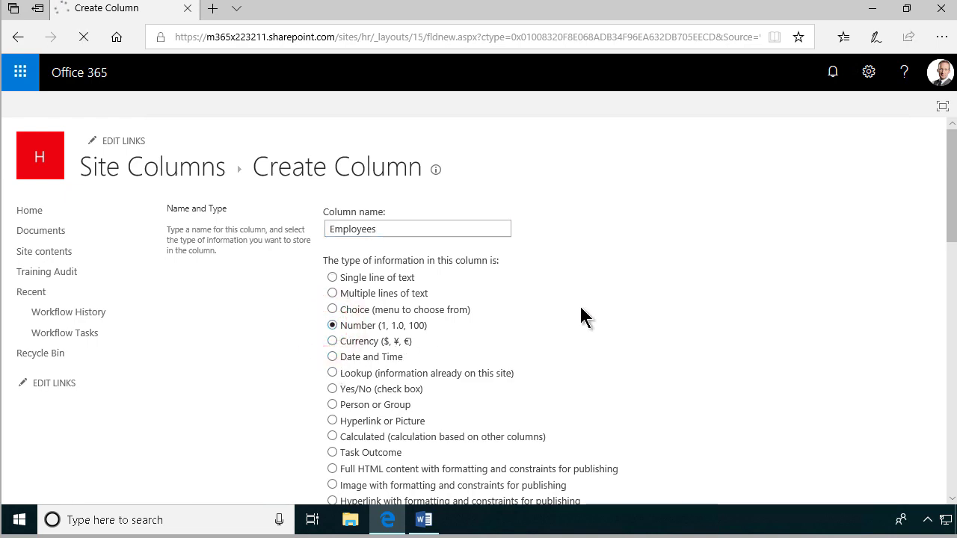
scroll(579, 316, down, 4)
click(404, 340)
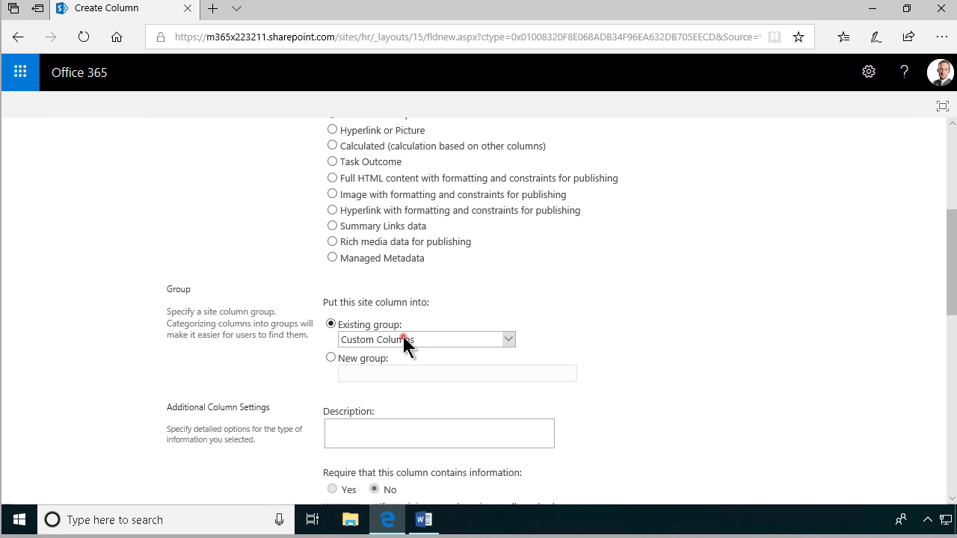
click(630, 224)
Put Employees in a new group 'Contoso' with 0 decimal places and save it
click(333, 359)
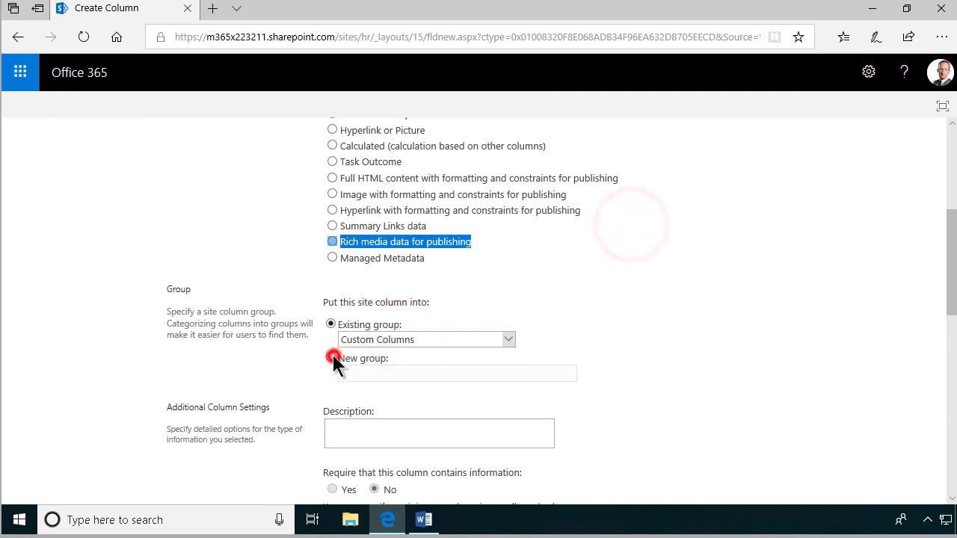
click(373, 375)
text(C)
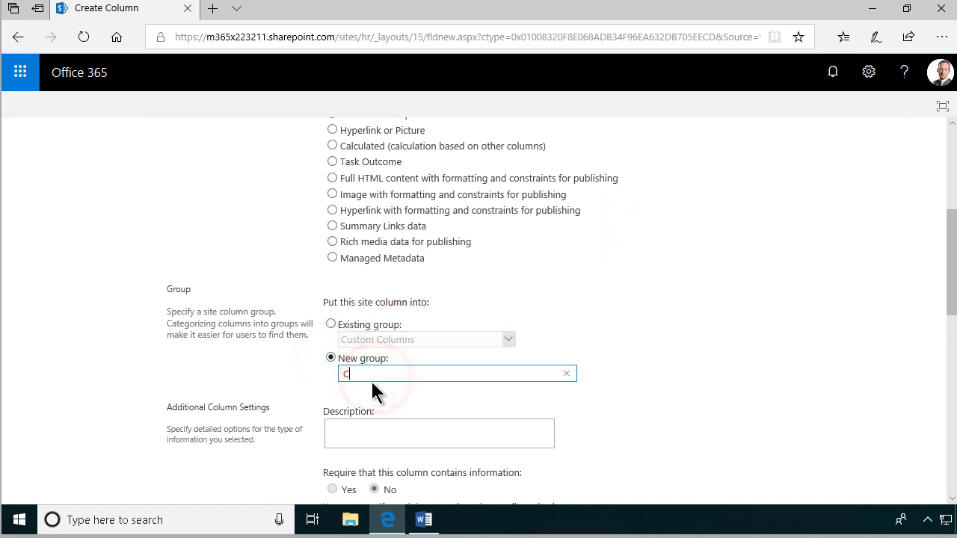
text(ontoso)
scroll(393, 314, down, 4)
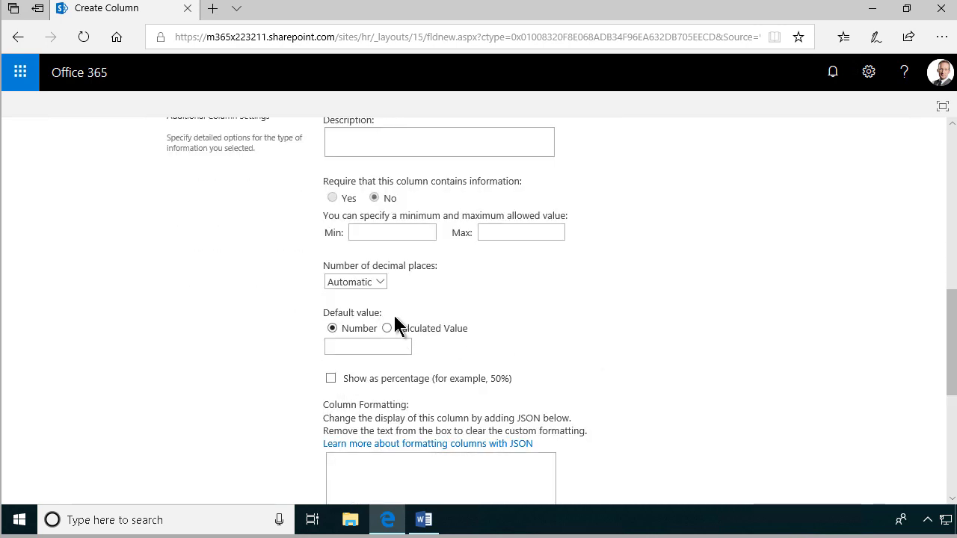
click(369, 281)
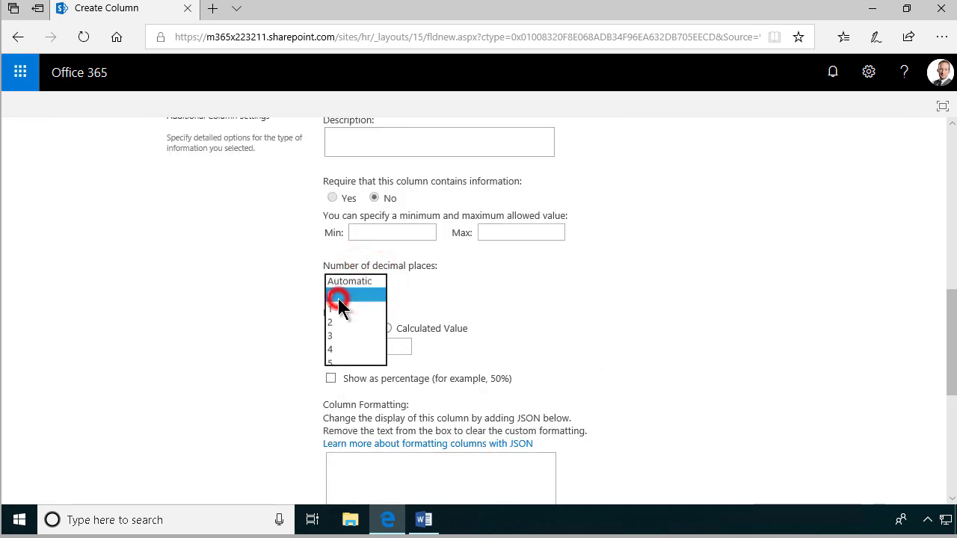
click(337, 295)
drag(950, 356, 951, 478)
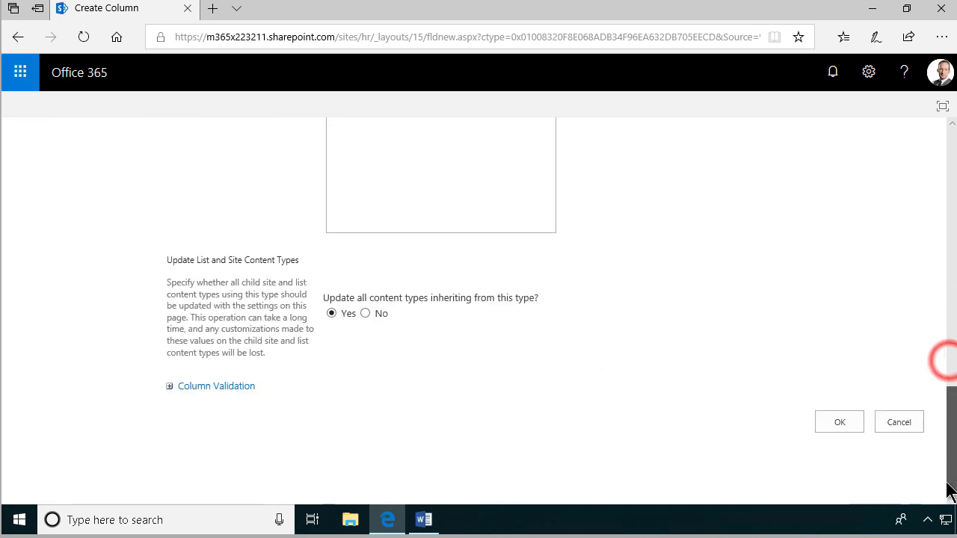
click(830, 424)
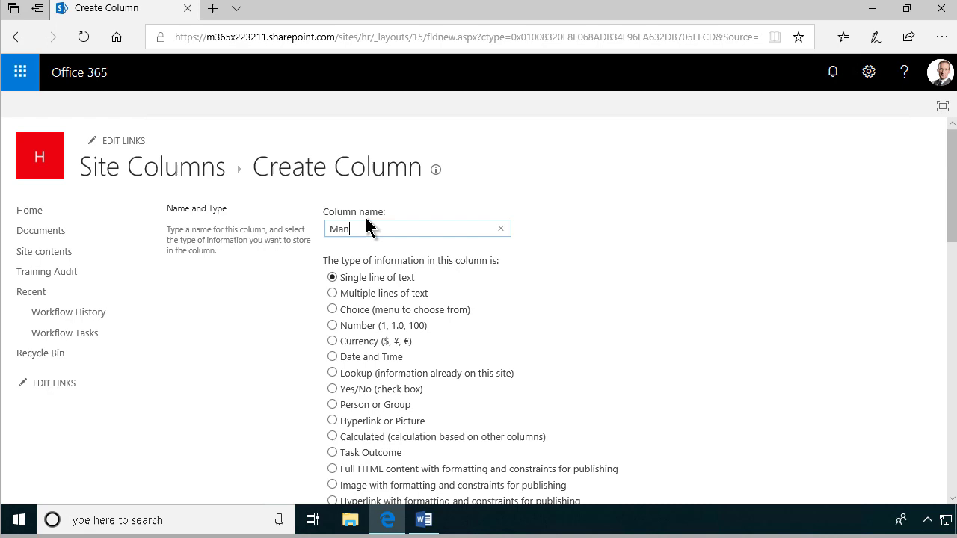
Add a Person or Group site column named 'Manager' in the Contoso group
text(anager)
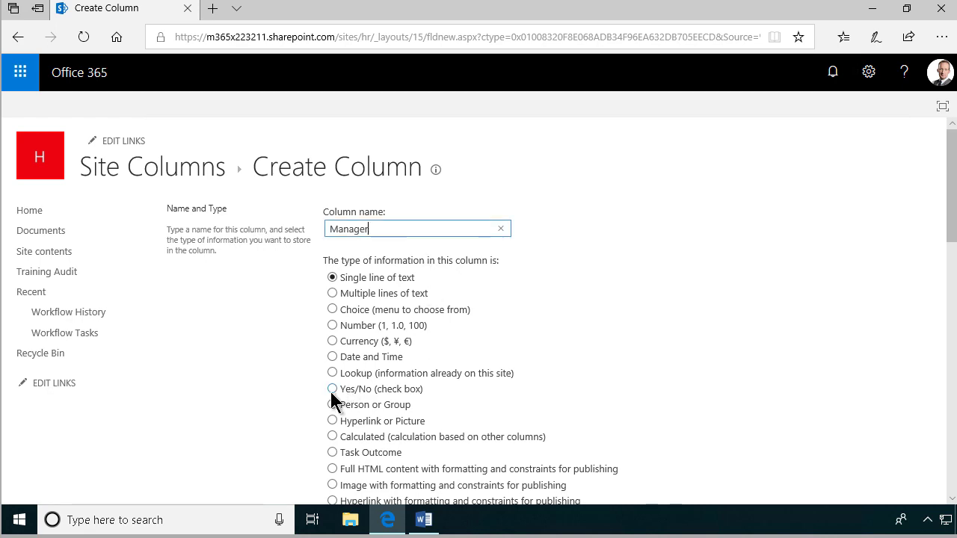
click(332, 405)
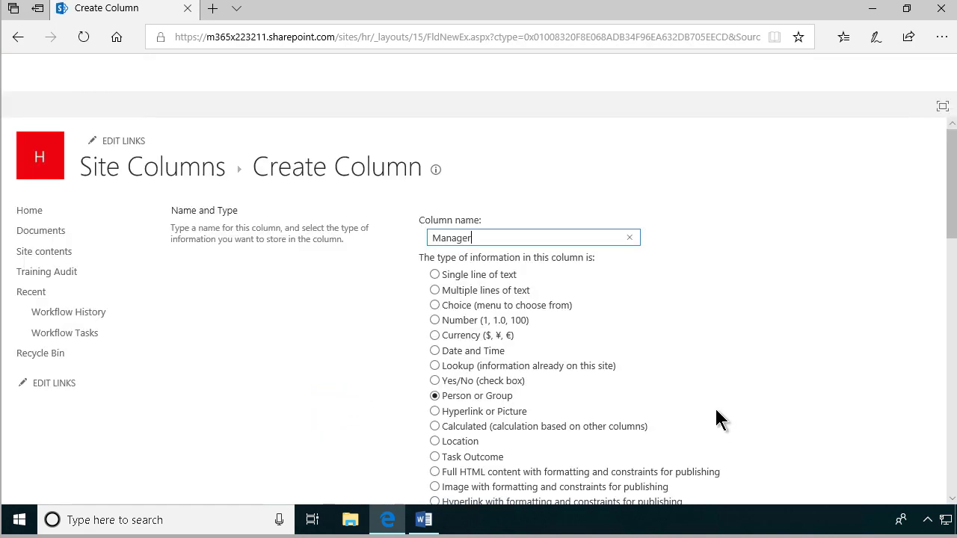
scroll(715, 418, down, 2)
click(489, 338)
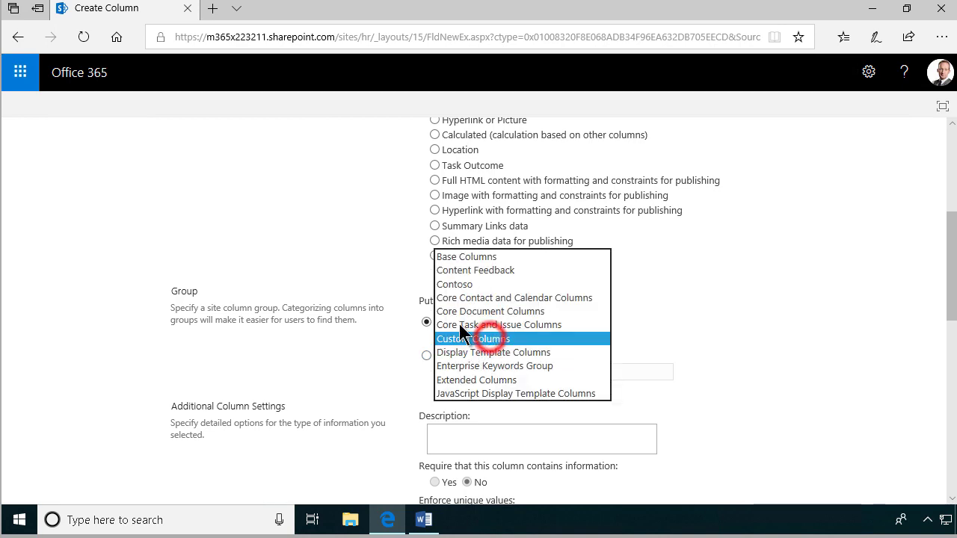
click(454, 284)
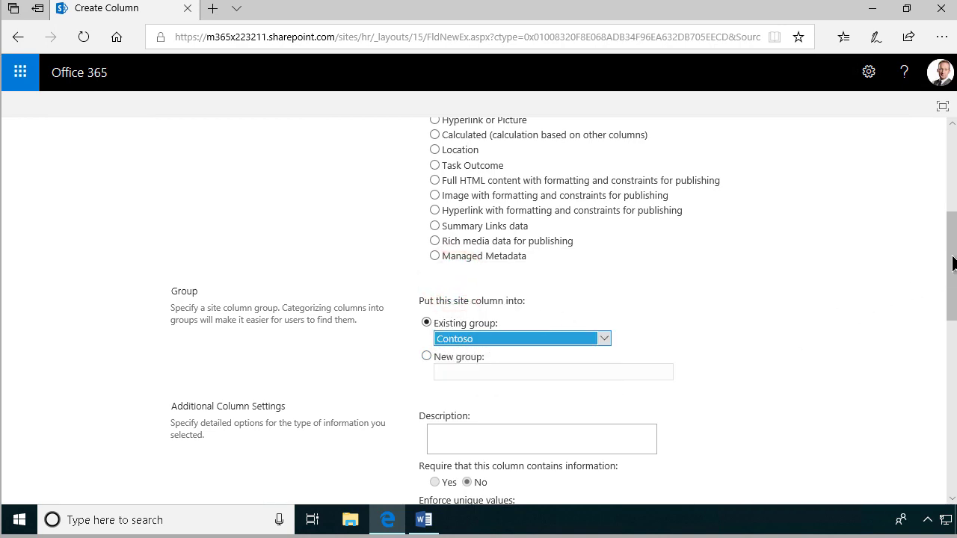
drag(950, 255, 878, 476)
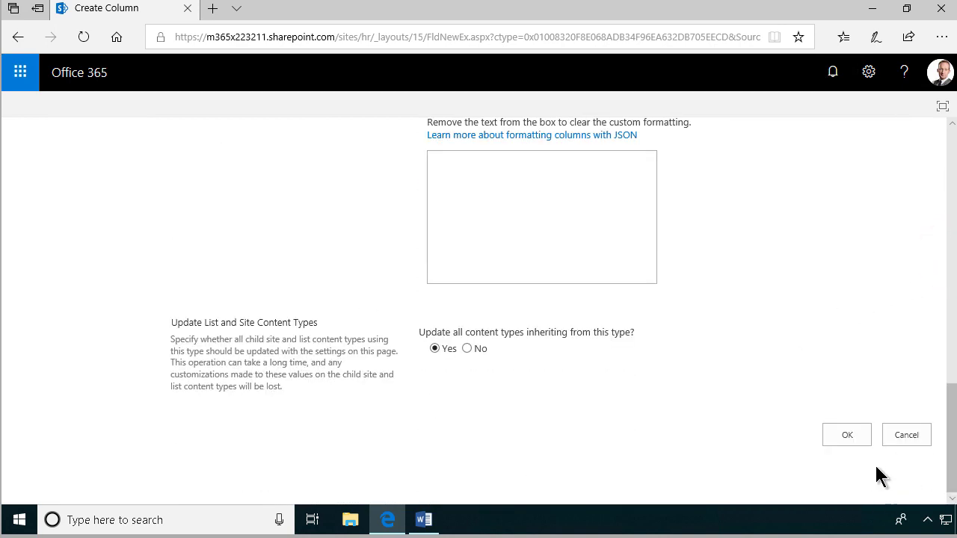
click(847, 434)
Add a single-line text column 'Original Department Name' filed in the Contoso group
mouse_move(424, 519)
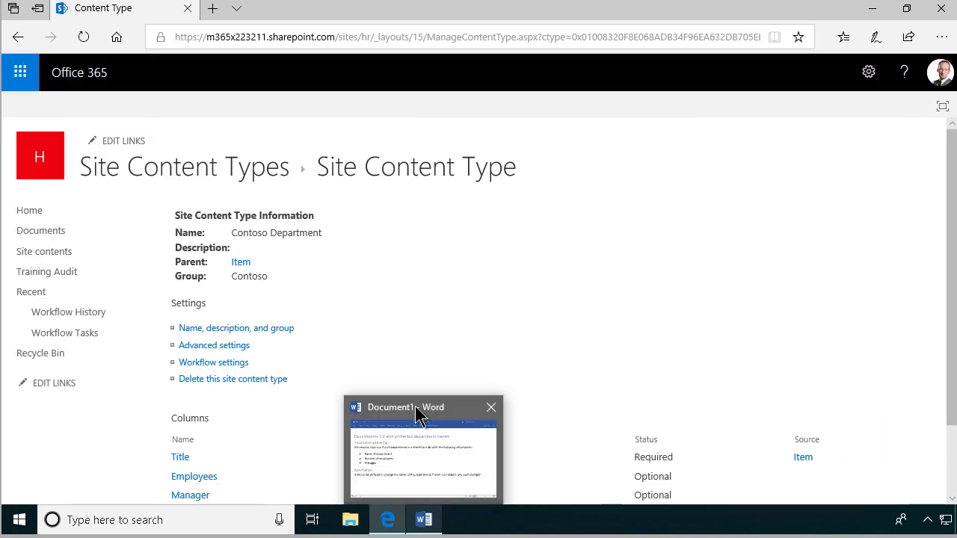
scroll(387, 305, down, 1)
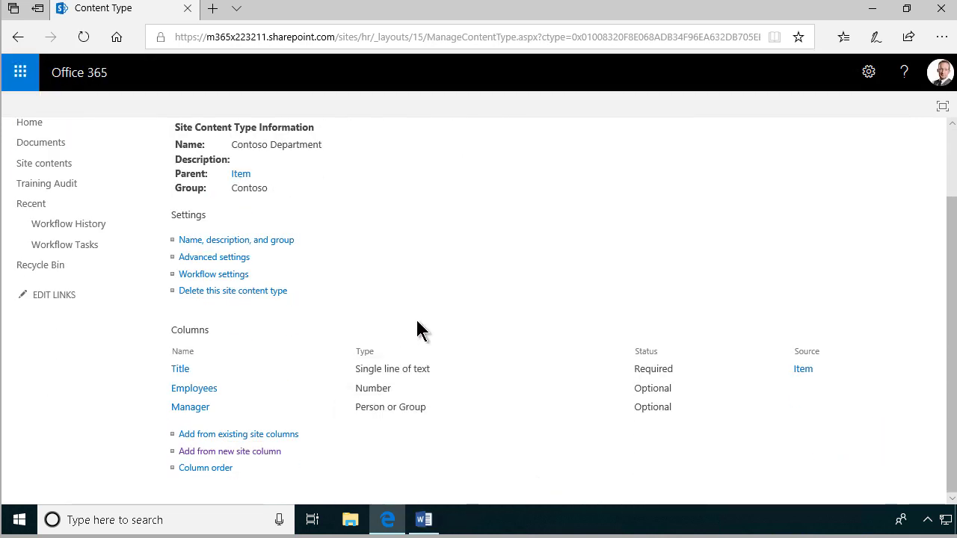
click(254, 452)
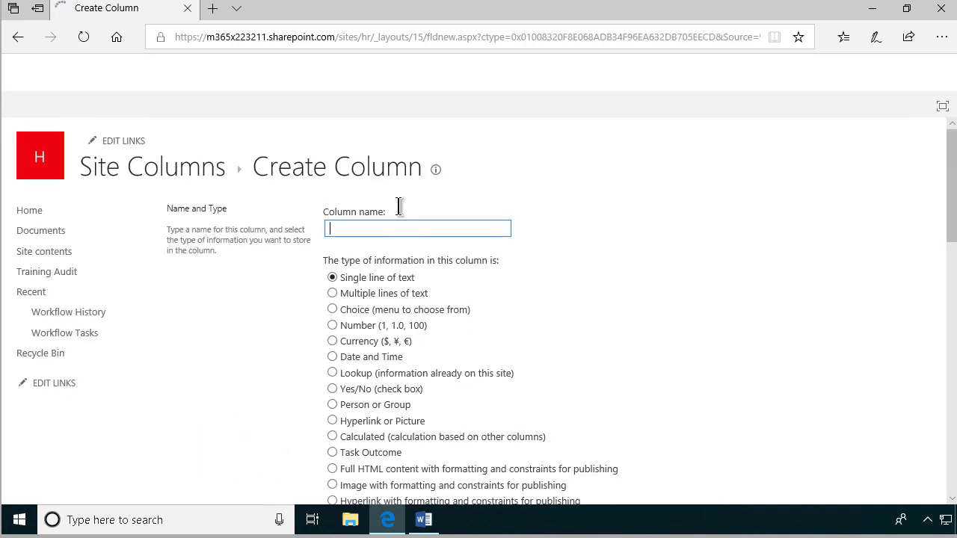
text(Ori)
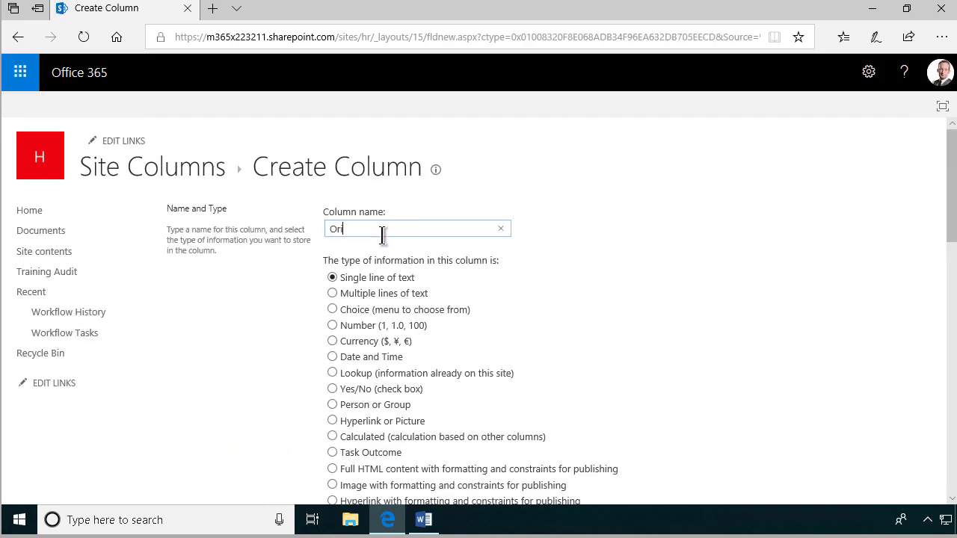
text(ginal)
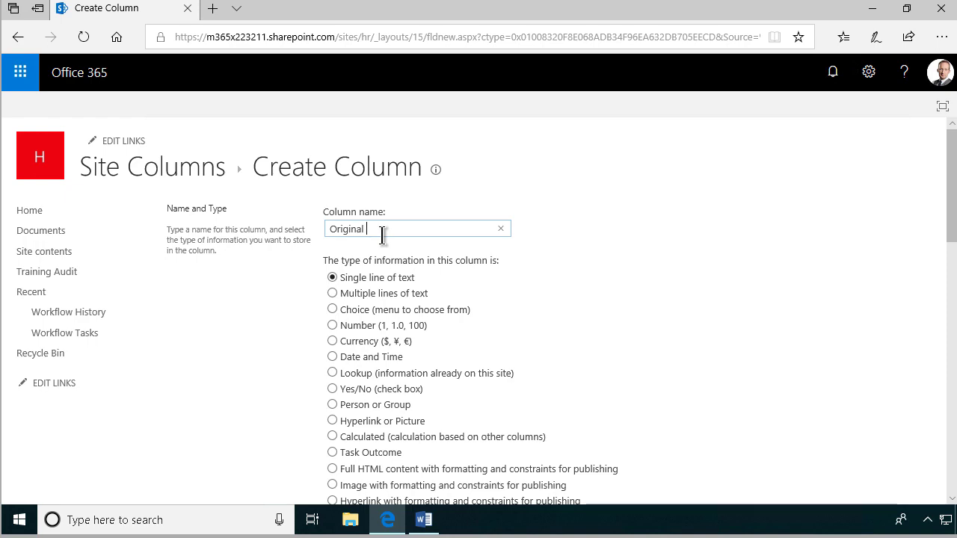
text( Department Name)
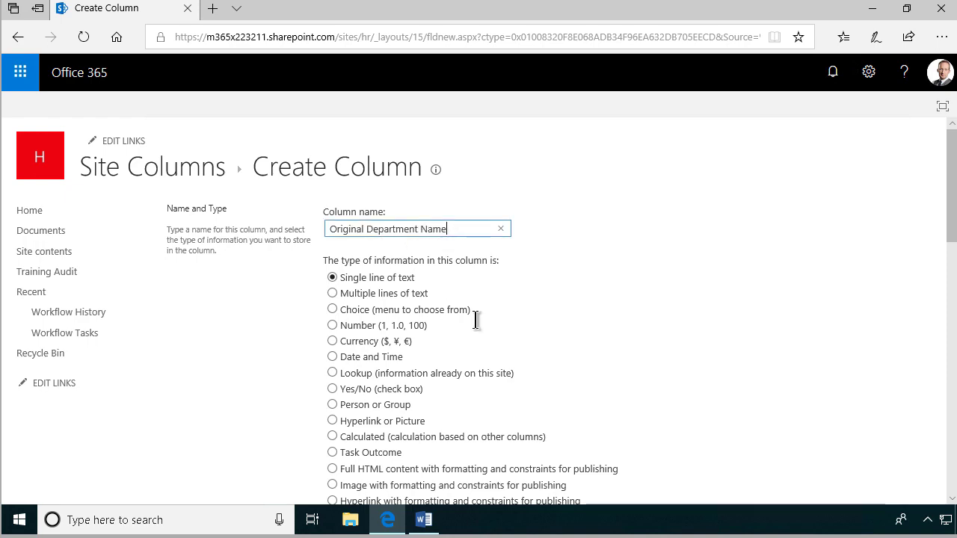
scroll(681, 358, down, 4)
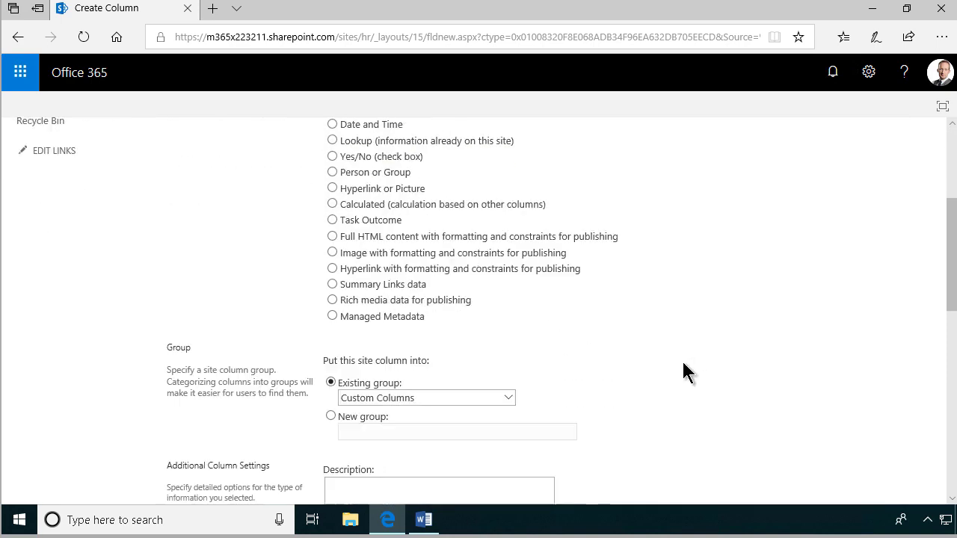
click(400, 342)
click(366, 280)
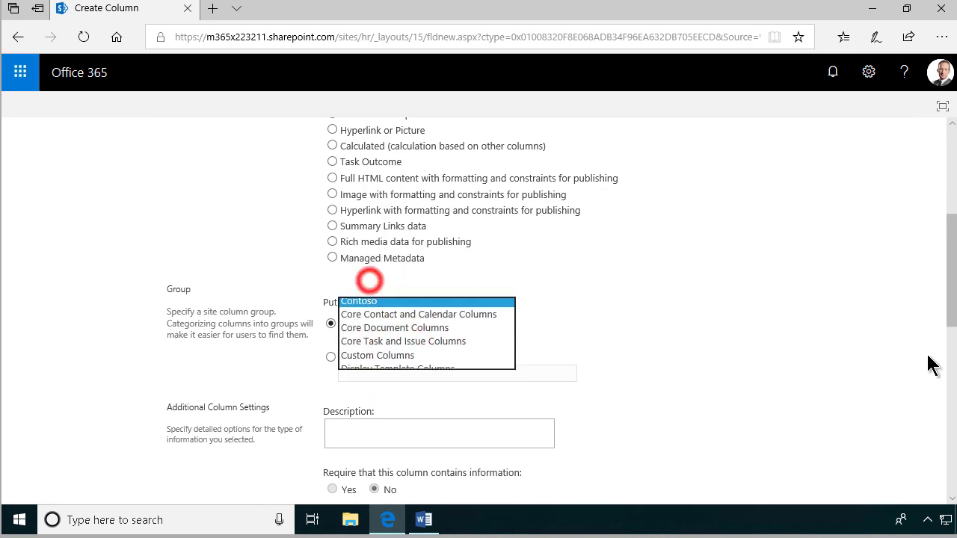
drag(948, 301, 953, 423)
scroll(953, 423, down, 10)
click(839, 421)
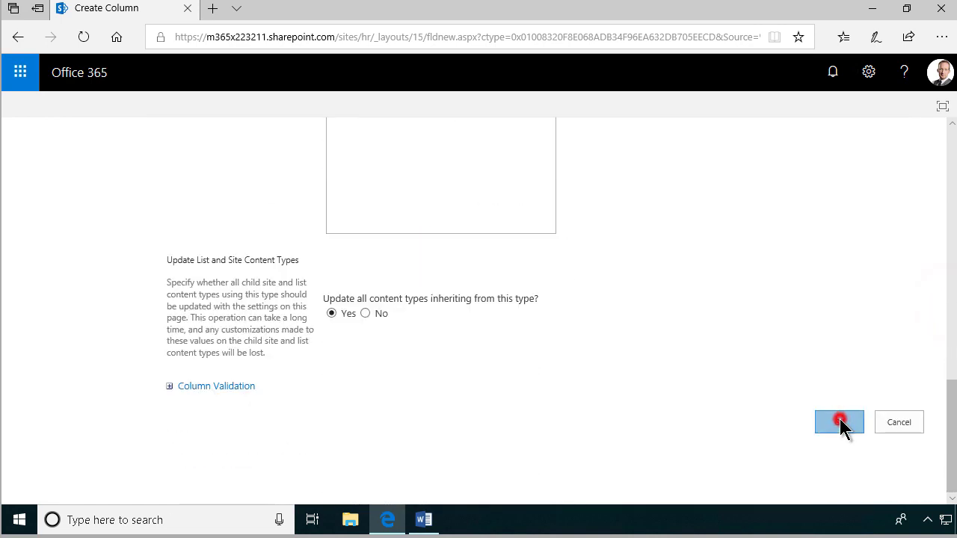
scroll(419, 421, down, 3)
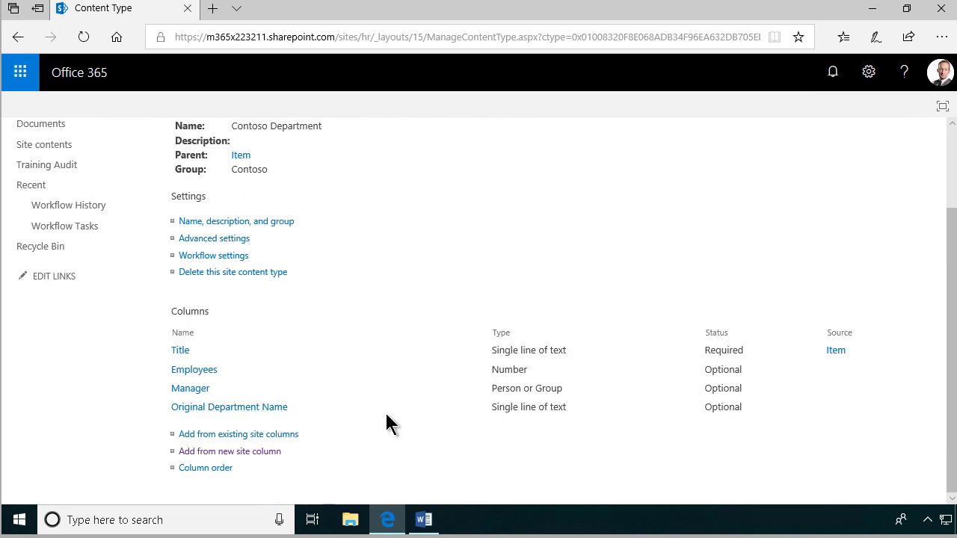
scroll(326, 417, up, 3)
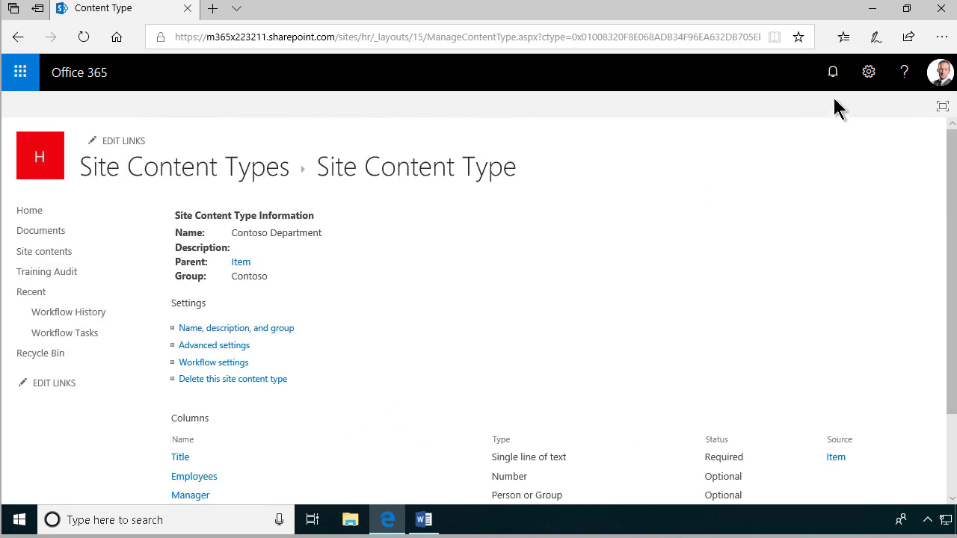
Add a Custom List app named 'Departments' to the HR site
click(867, 71)
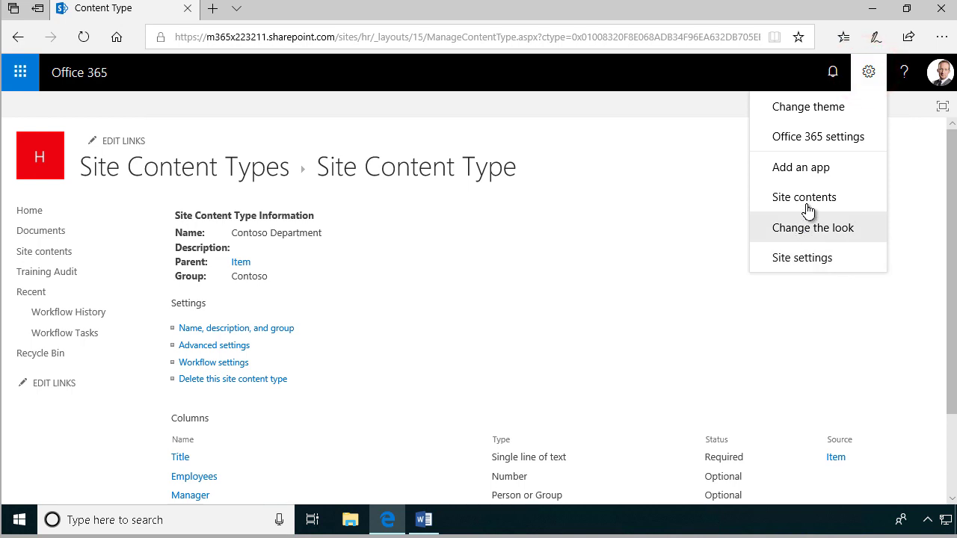
click(813, 175)
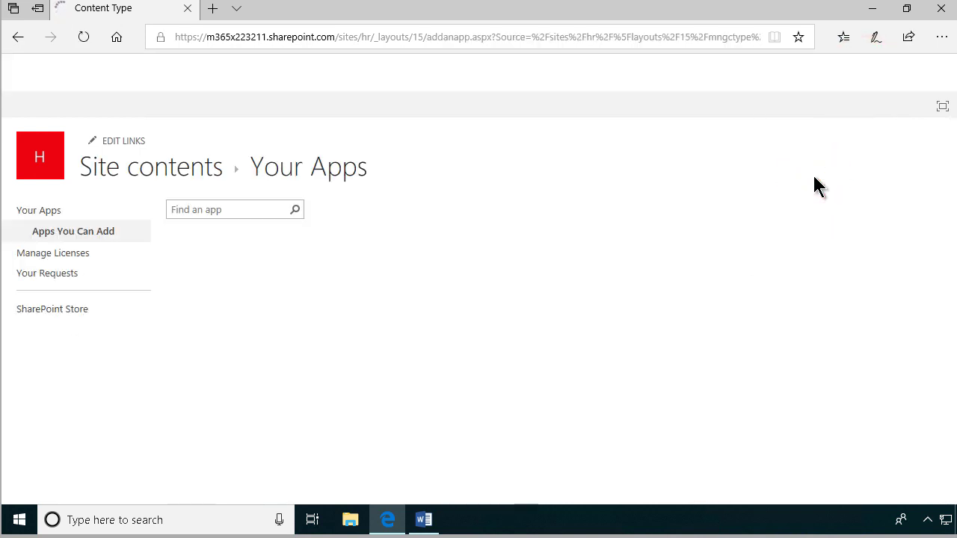
click(352, 291)
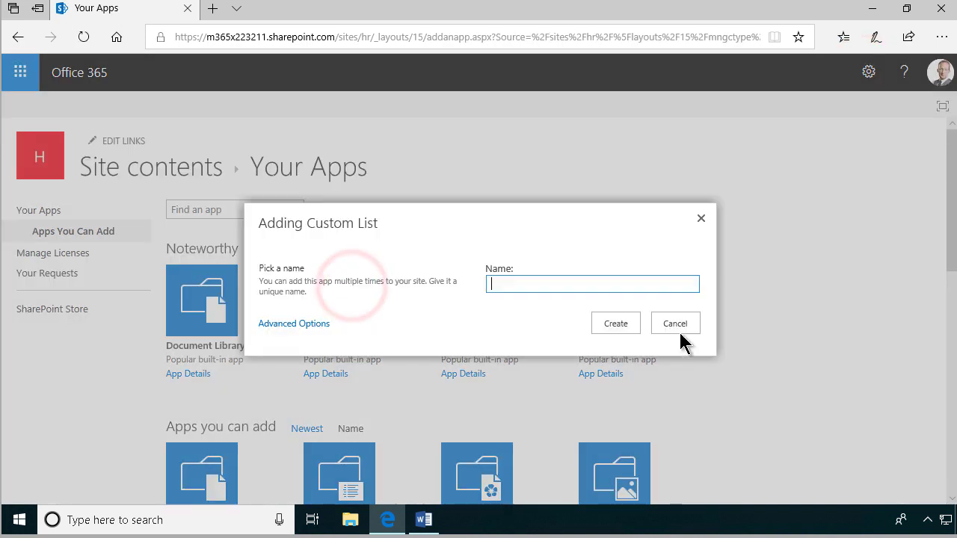
text(Departments)
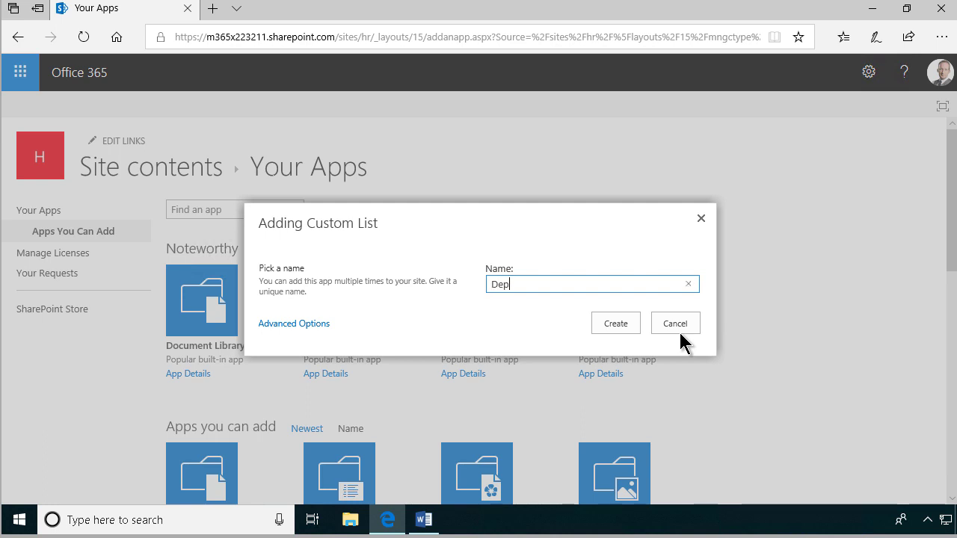
click(618, 327)
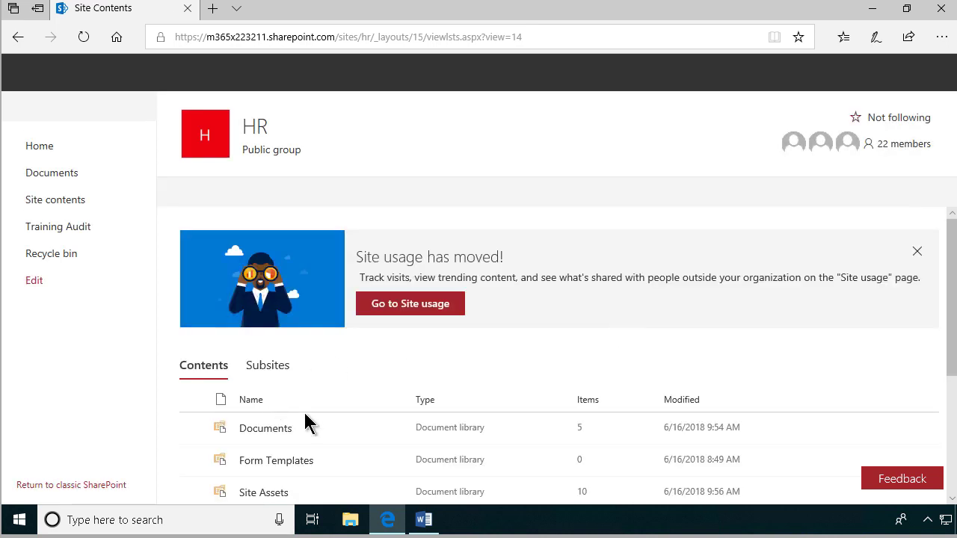
scroll(332, 440, down, 1)
scroll(392, 447, down, 1)
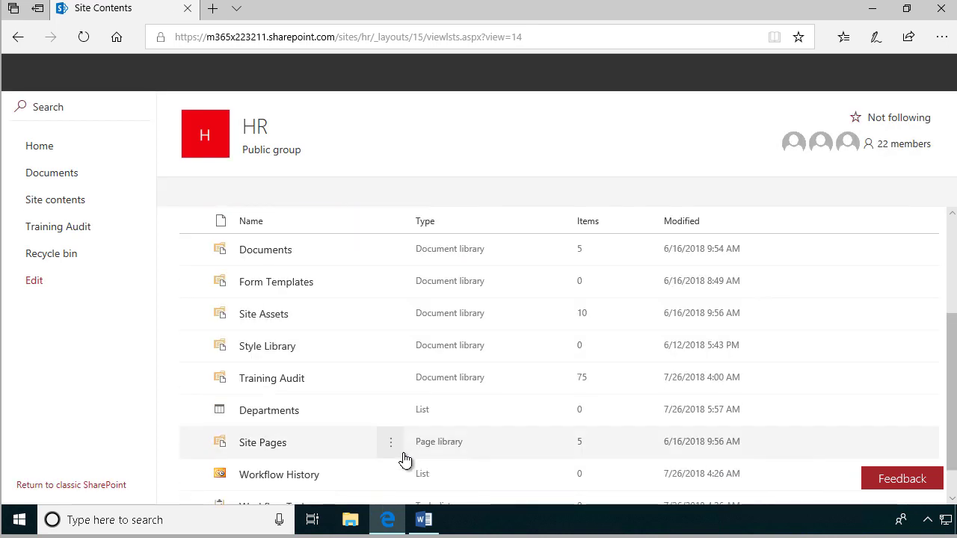
Allow management of content types in the Departments list's advanced settings
click(394, 412)
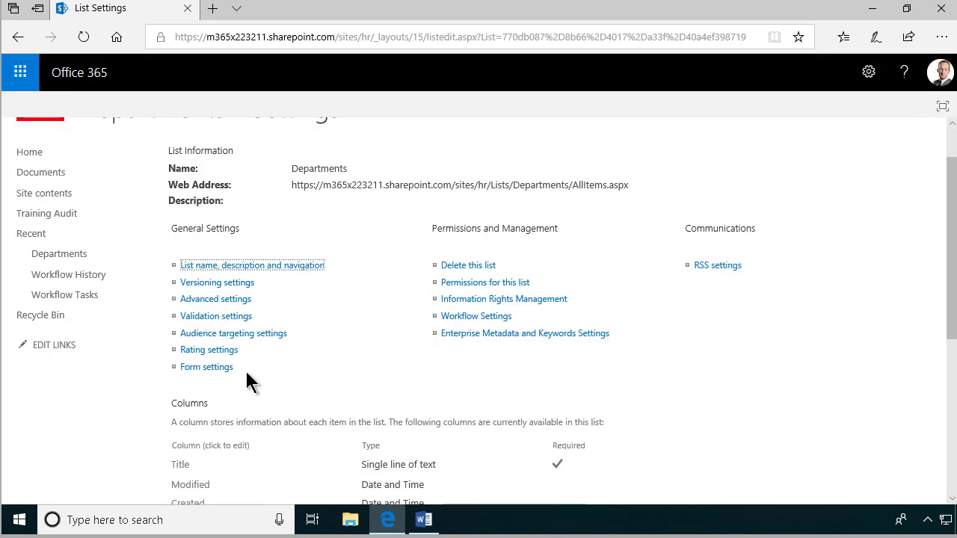
click(216, 300)
click(348, 241)
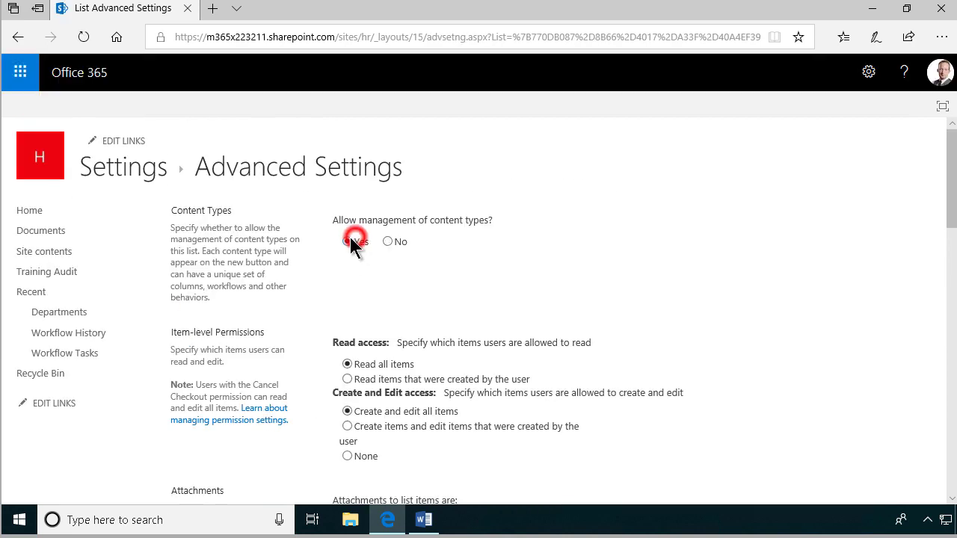
scroll(386, 274, down, 15)
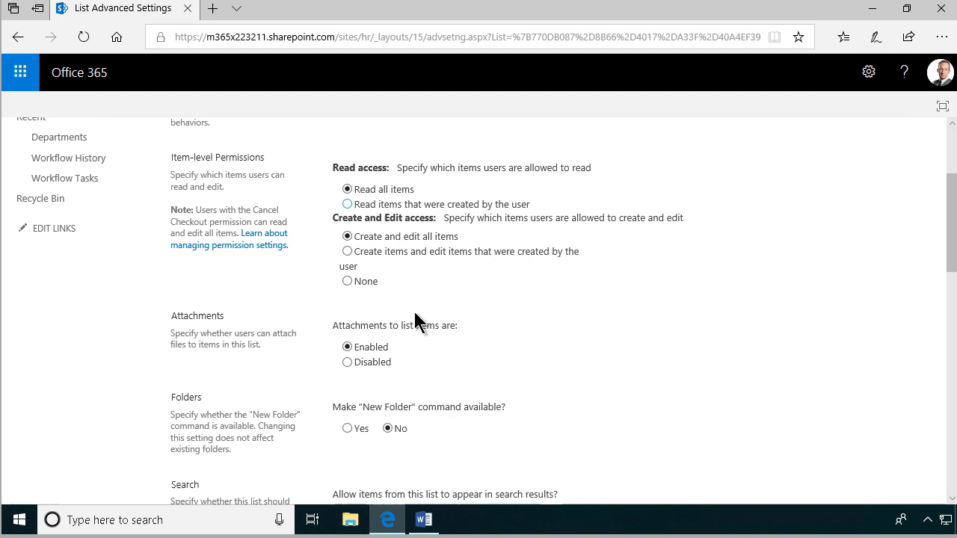
click(505, 433)
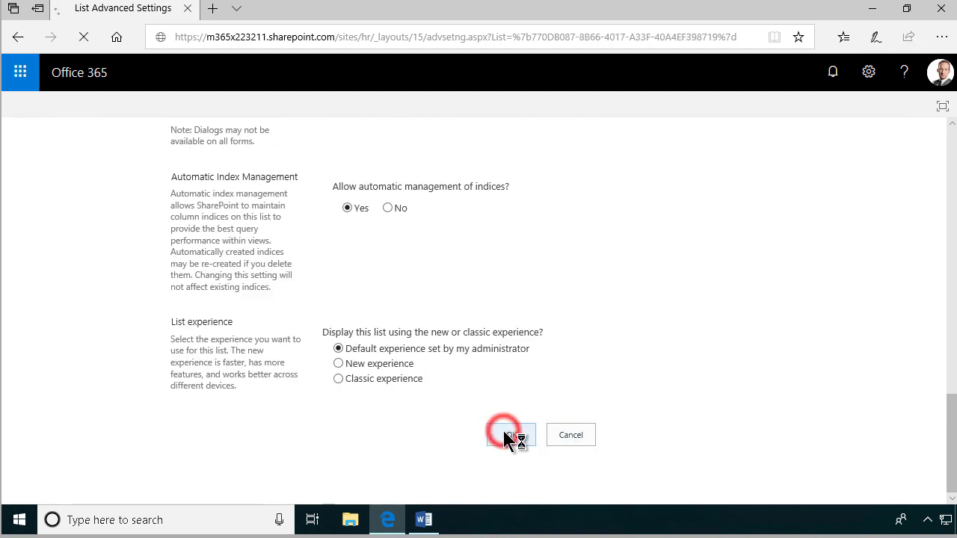
Add the existing Contoso Department content type from the Contoso group to the list
scroll(373, 434, down, 2)
scroll(213, 404, down, 1)
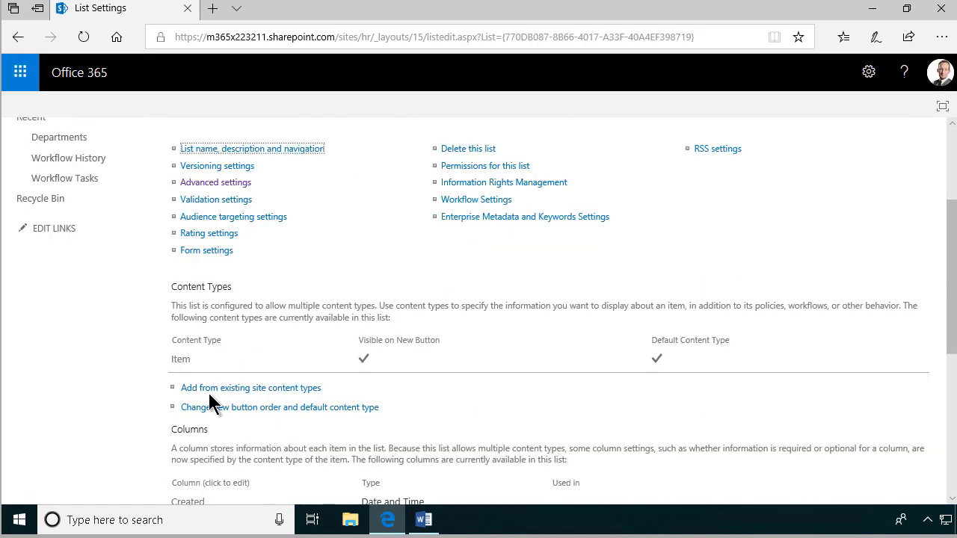
click(232, 389)
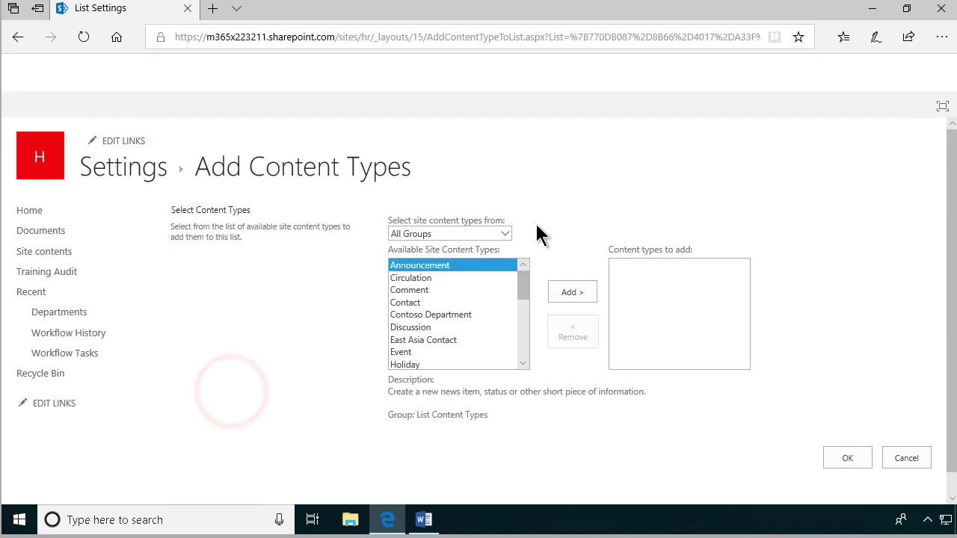
click(489, 233)
click(418, 247)
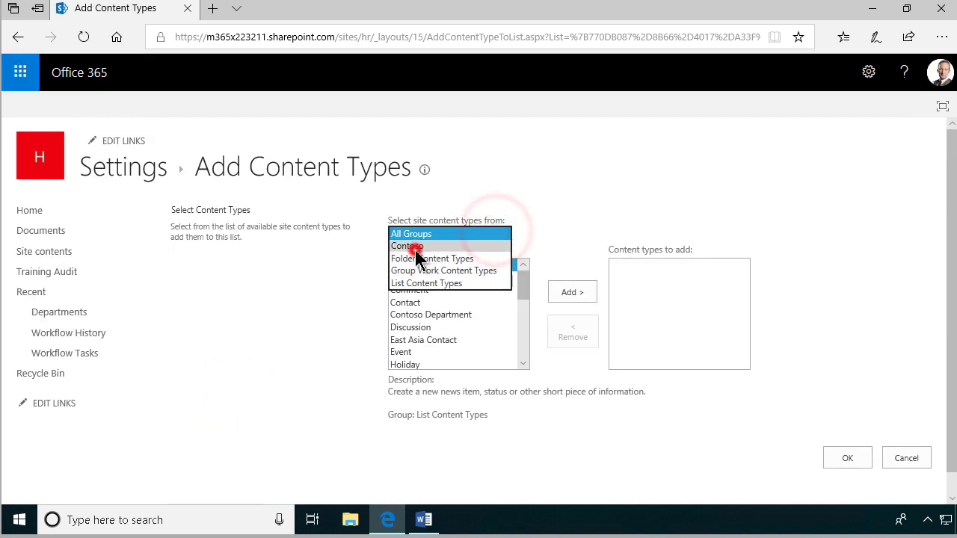
click(439, 267)
click(579, 293)
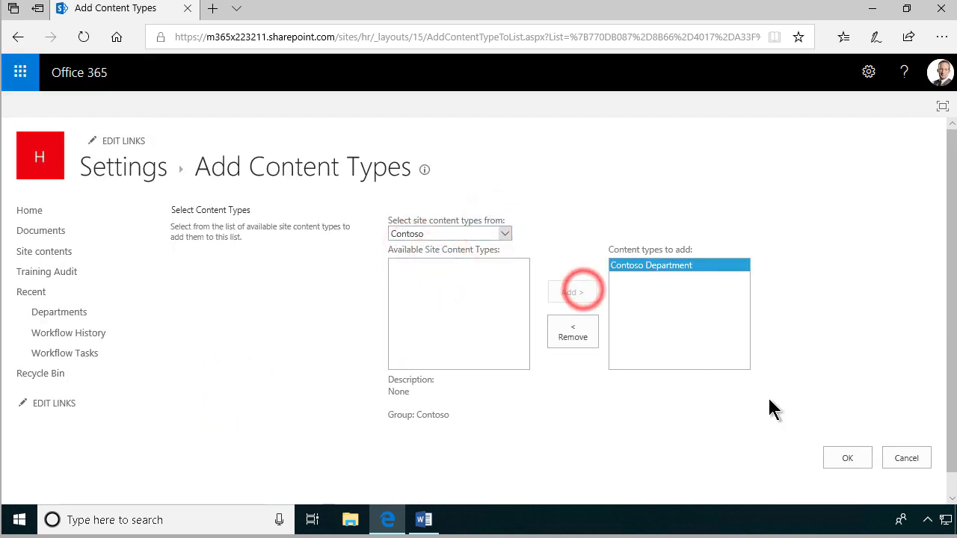
click(848, 456)
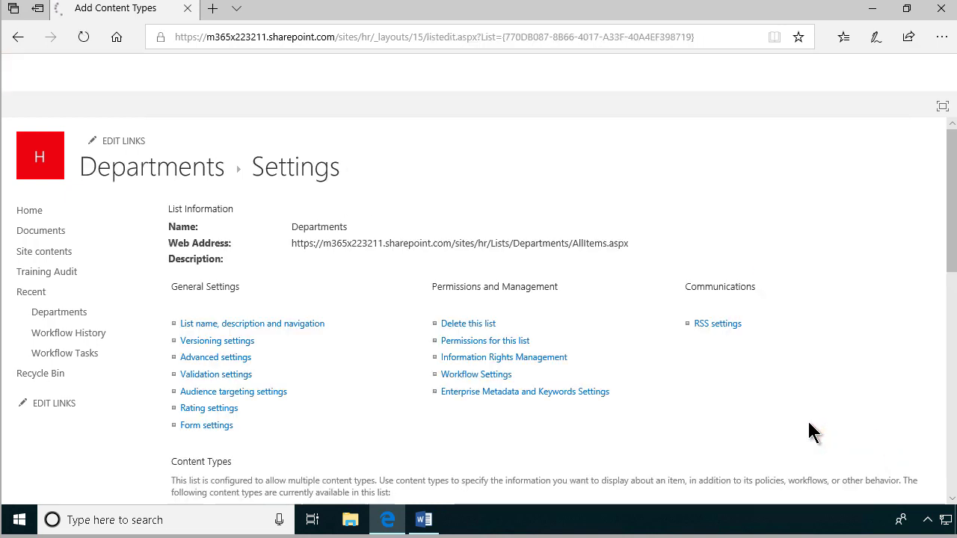
scroll(590, 419, down, 4)
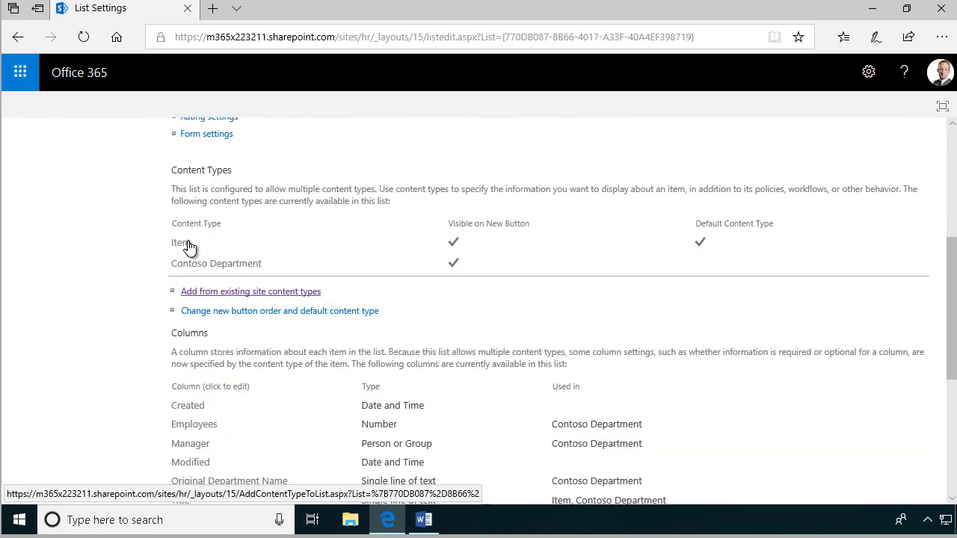
Delete the Item content type from the Departments list
click(184, 241)
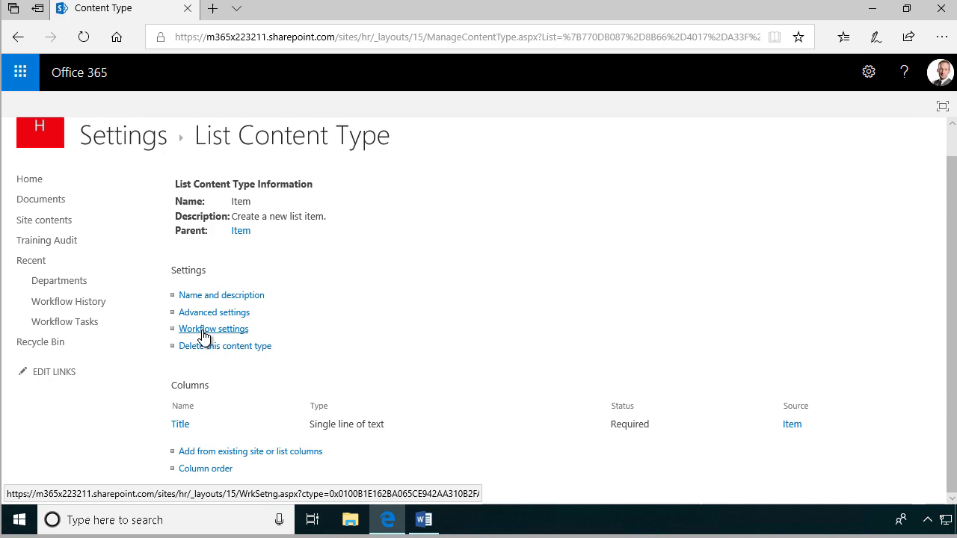
click(206, 346)
click(413, 314)
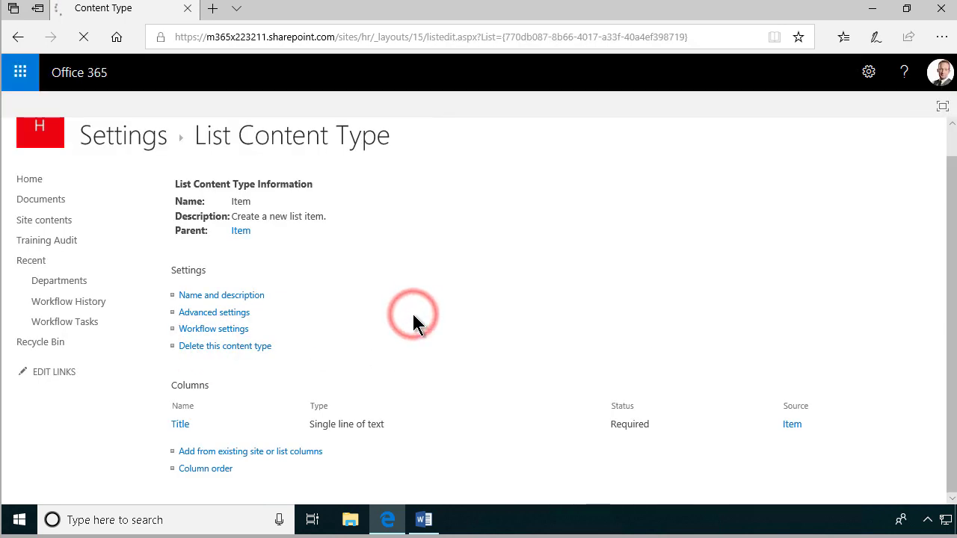
scroll(397, 366, down, 3)
scroll(381, 358, up, 1)
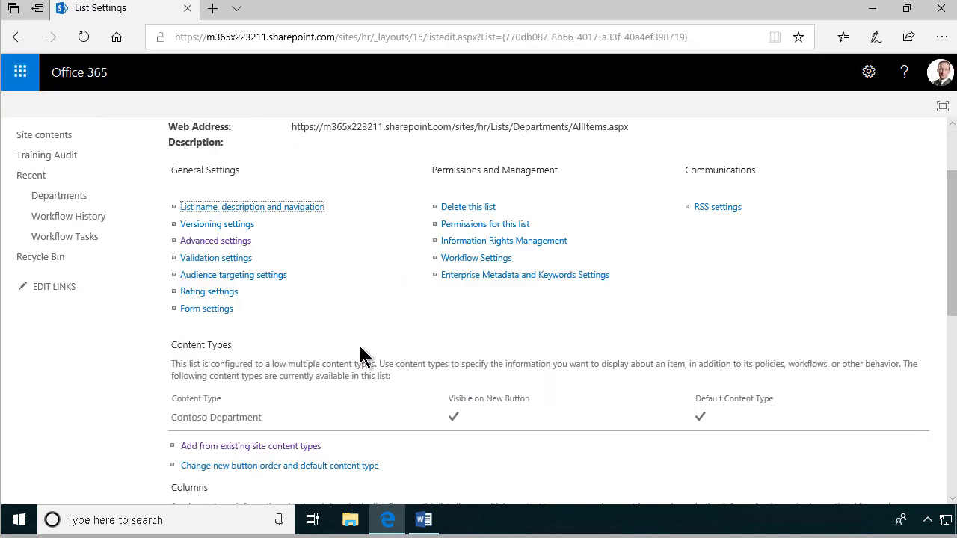
Set content type management to No and disable attachments in advanced settings
click(223, 239)
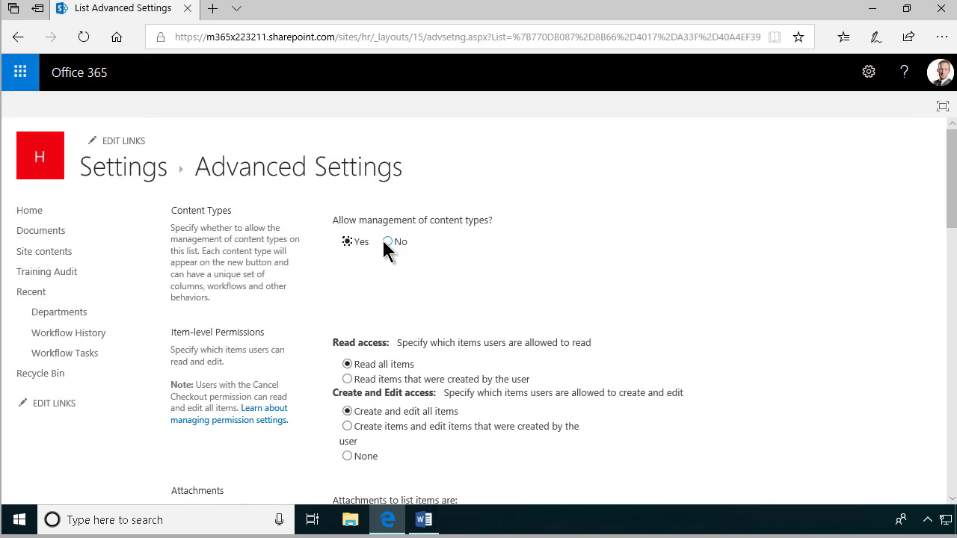
click(385, 241)
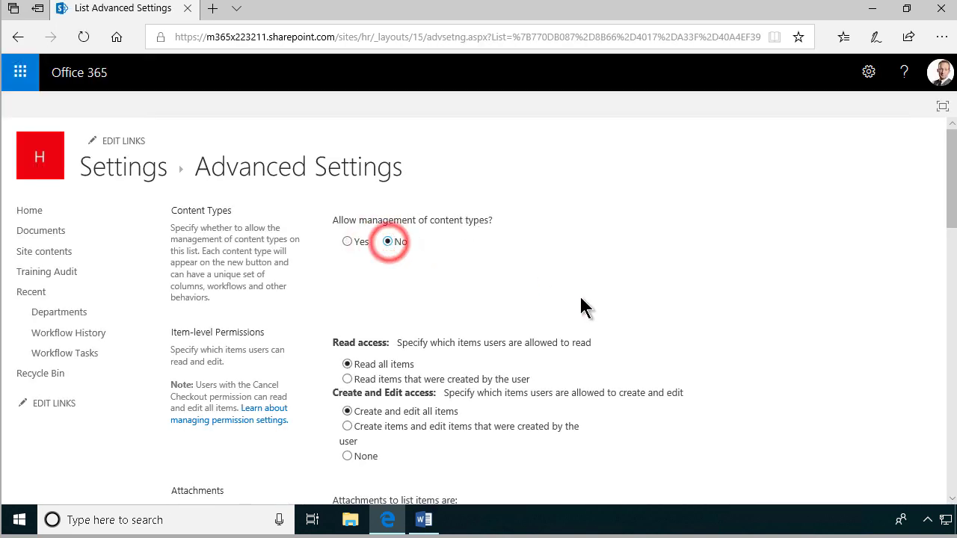
scroll(583, 308, down, 2)
scroll(583, 308, down, 2)
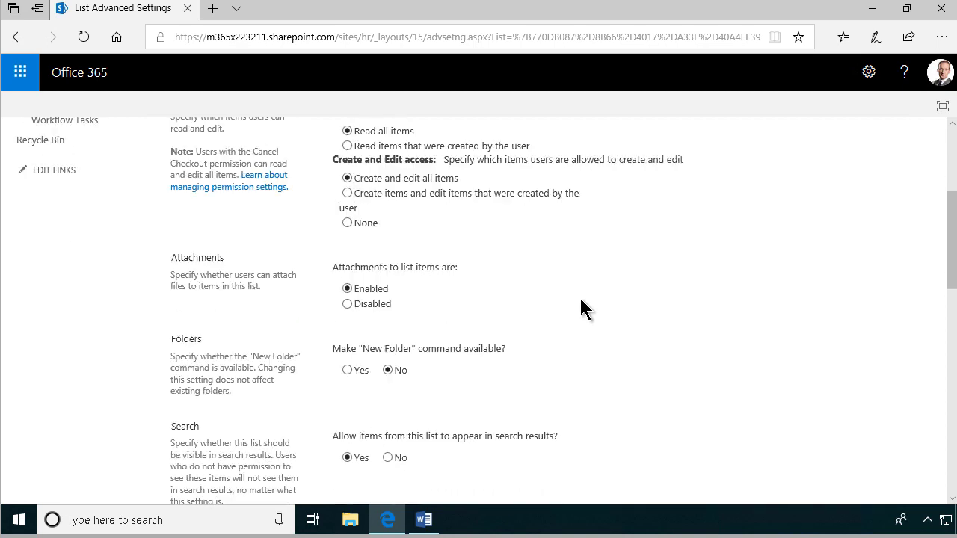
click(346, 304)
scroll(641, 355, down, 14)
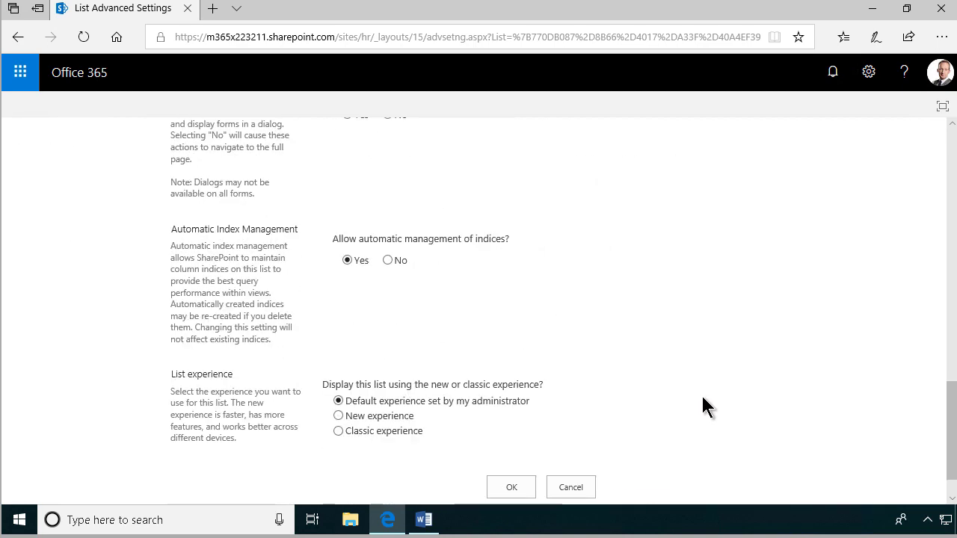
scroll(702, 406, down, 1)
click(526, 432)
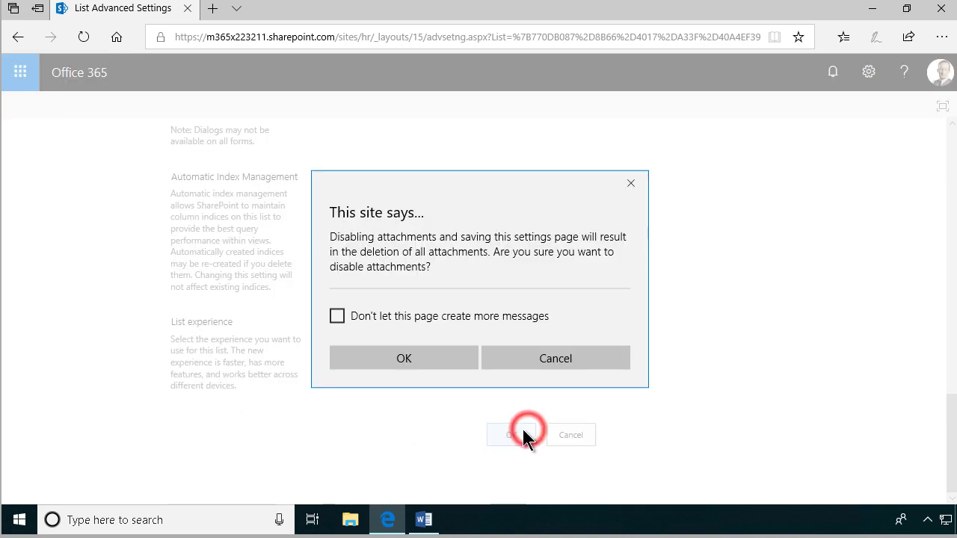
click(437, 360)
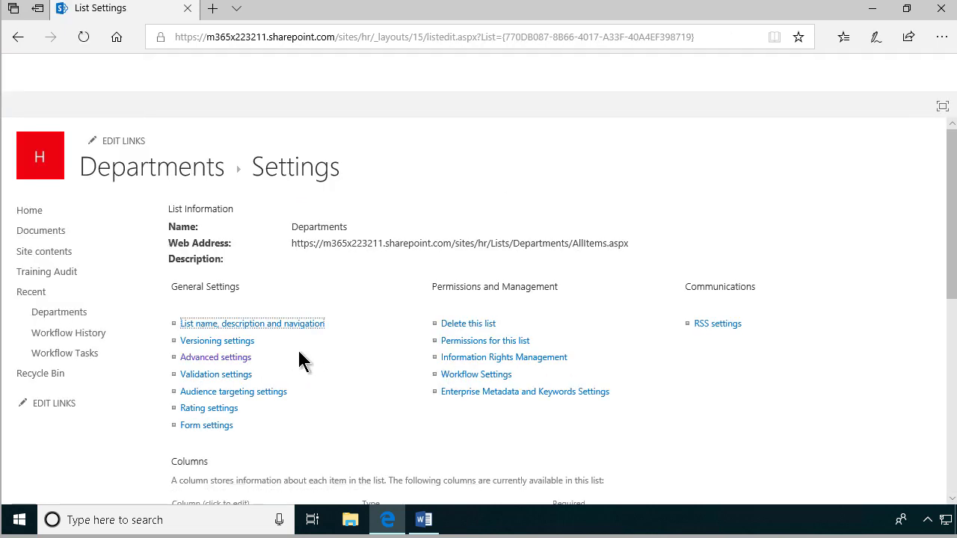
Review the list's versioning settings and accept them
click(236, 343)
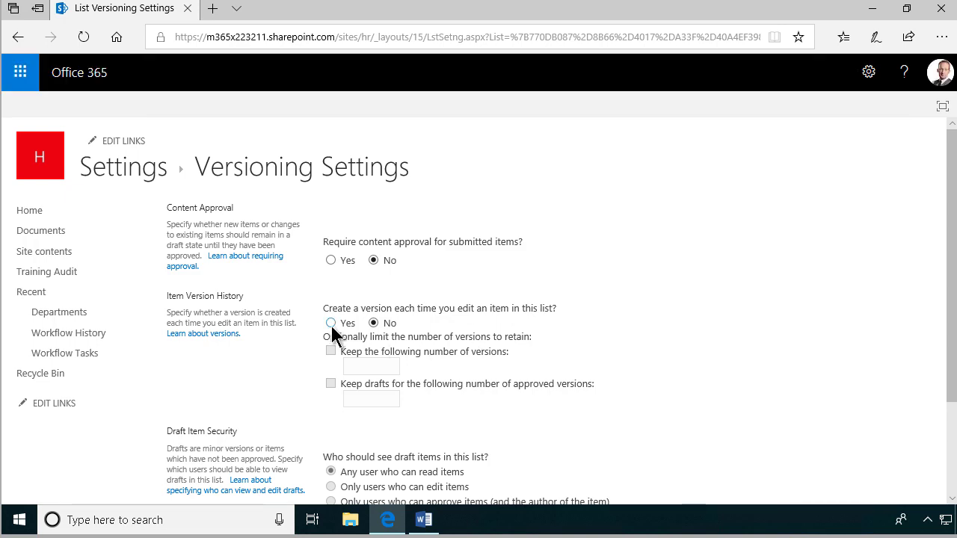
scroll(650, 422, down, 2)
click(523, 423)
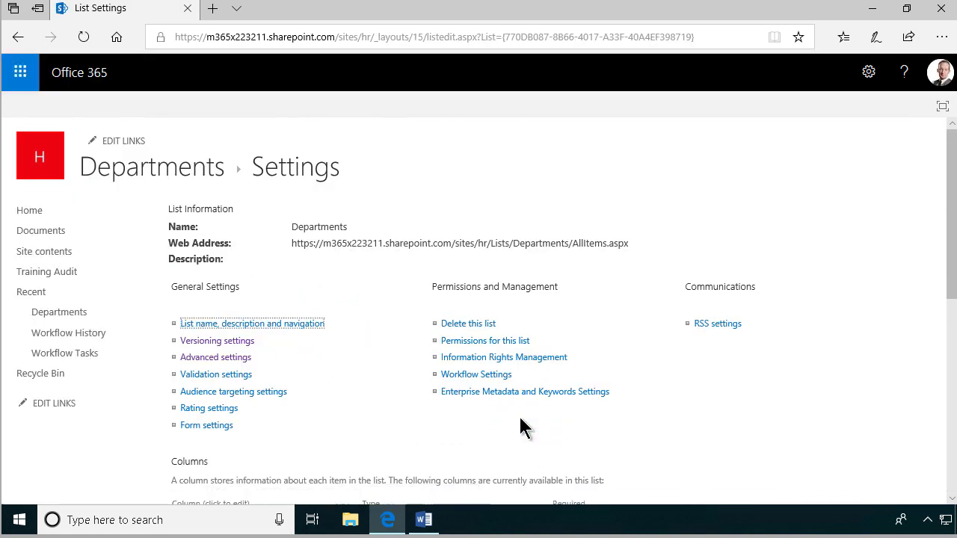
Tick Employees, Manager and Original Department Name in the All Items view
scroll(687, 358, down, 5)
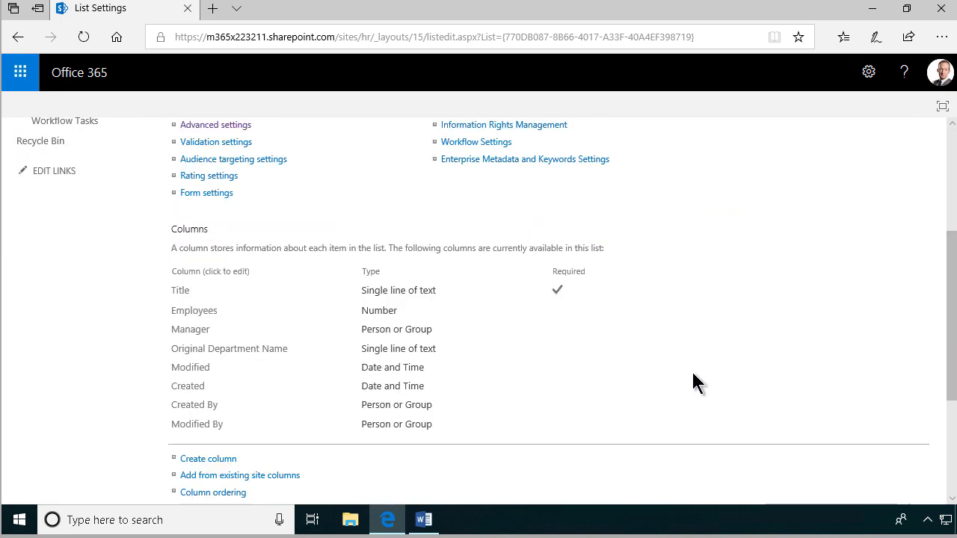
scroll(241, 441, down, 2)
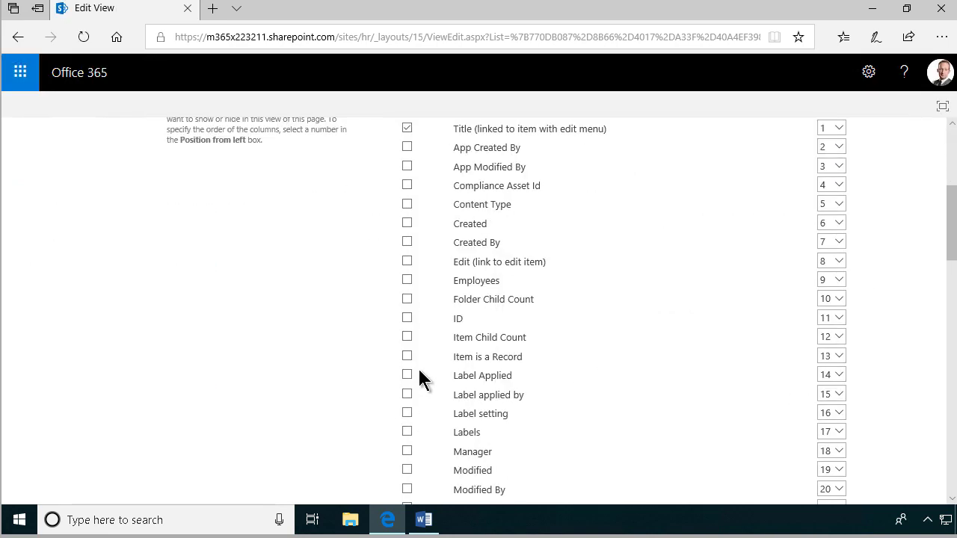
click(408, 282)
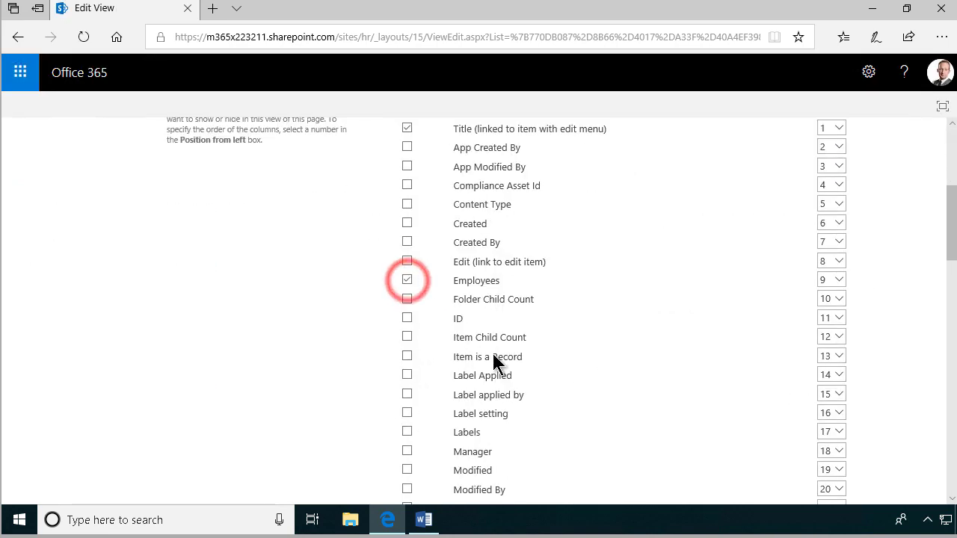
scroll(493, 366, down, 2)
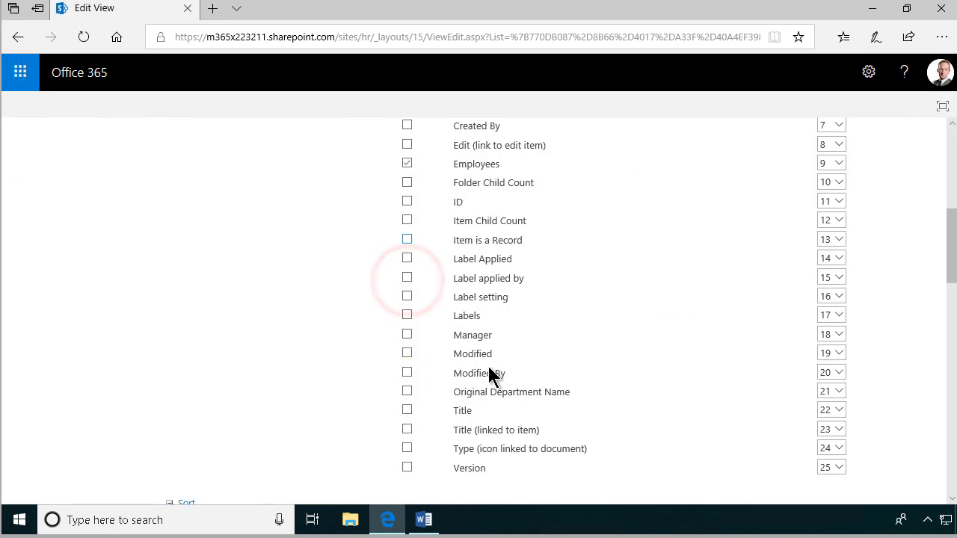
click(406, 335)
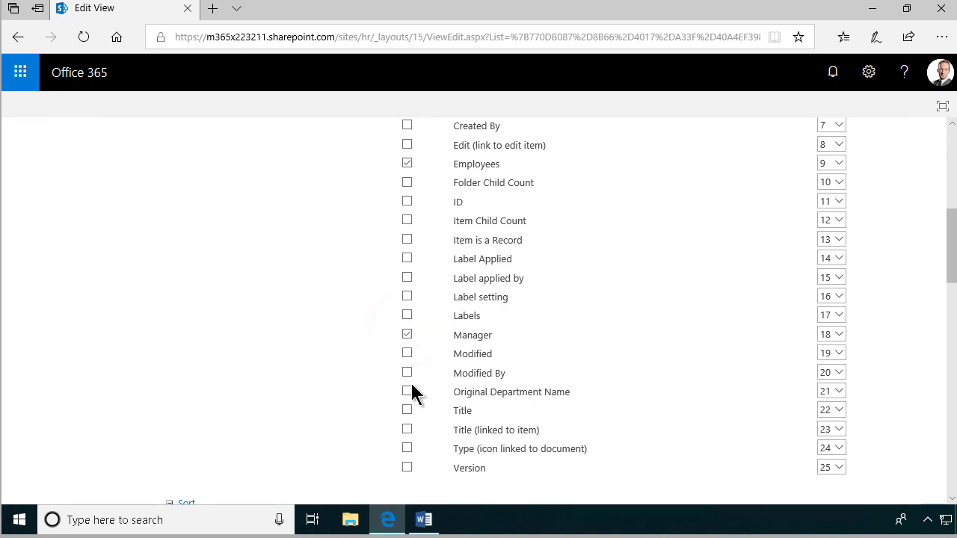
click(406, 392)
scroll(589, 393, up, 7)
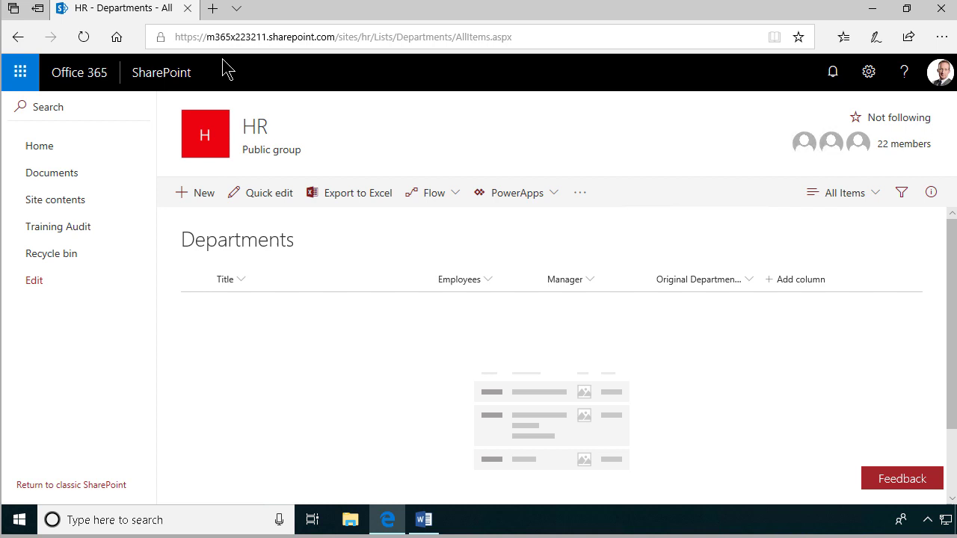
click(212, 8)
Read the Word requirements notes, then minimize Word to return to the Departments list
click(424, 520)
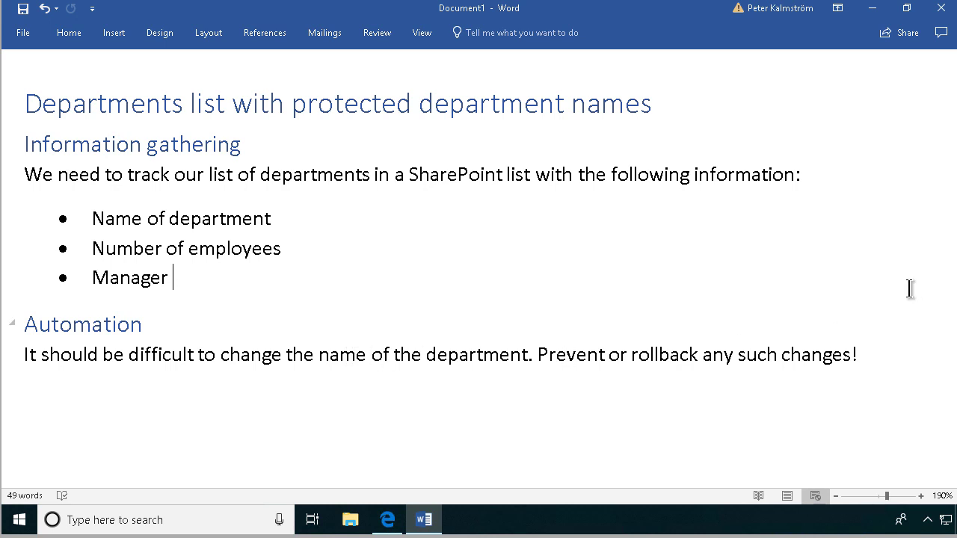
click(873, 14)
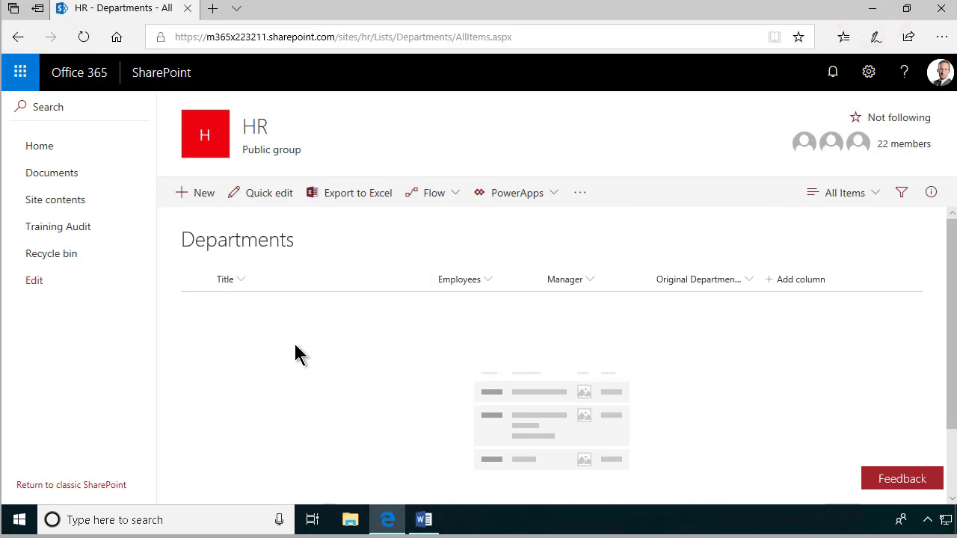
Through List settings, change the Title column's name to 'Department Name' and save
click(868, 72)
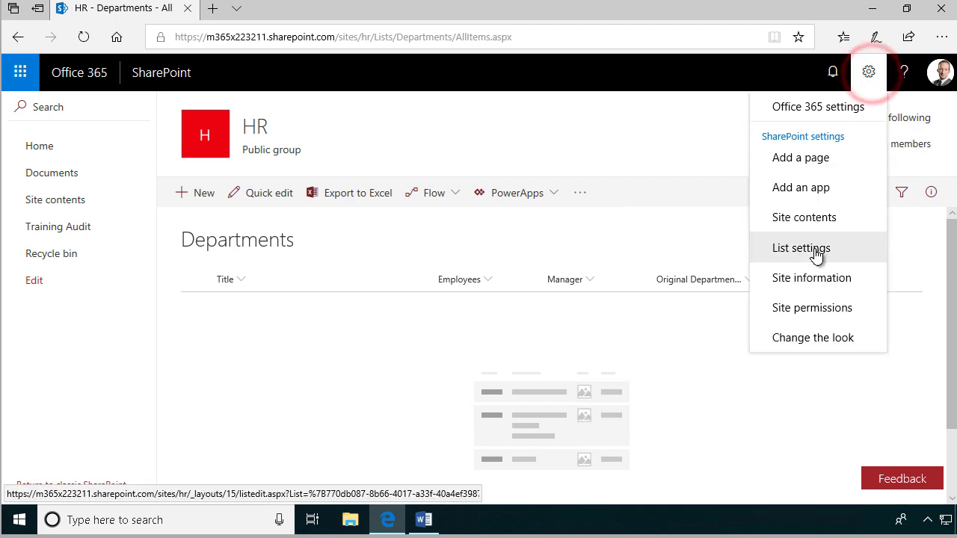
click(813, 249)
scroll(277, 437, down, 3)
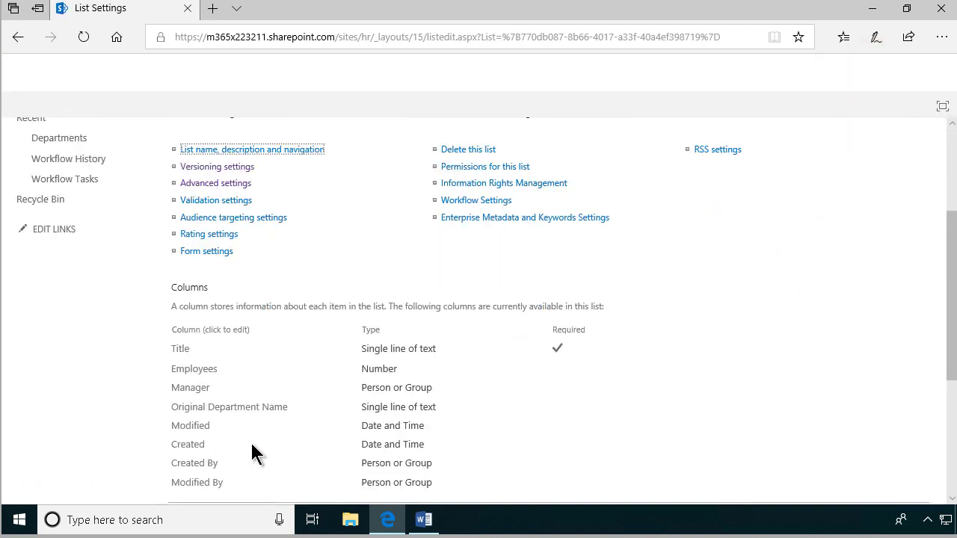
click(179, 349)
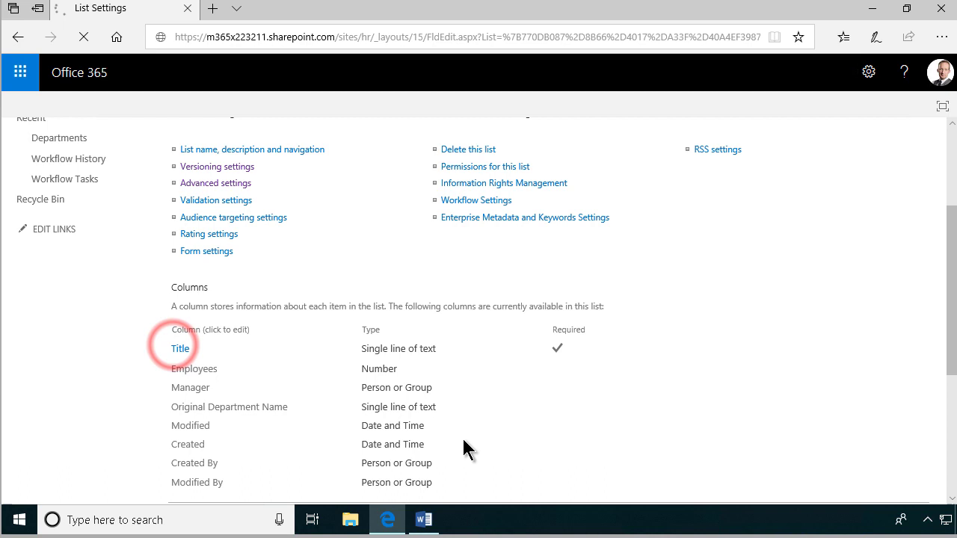
text(Depa)
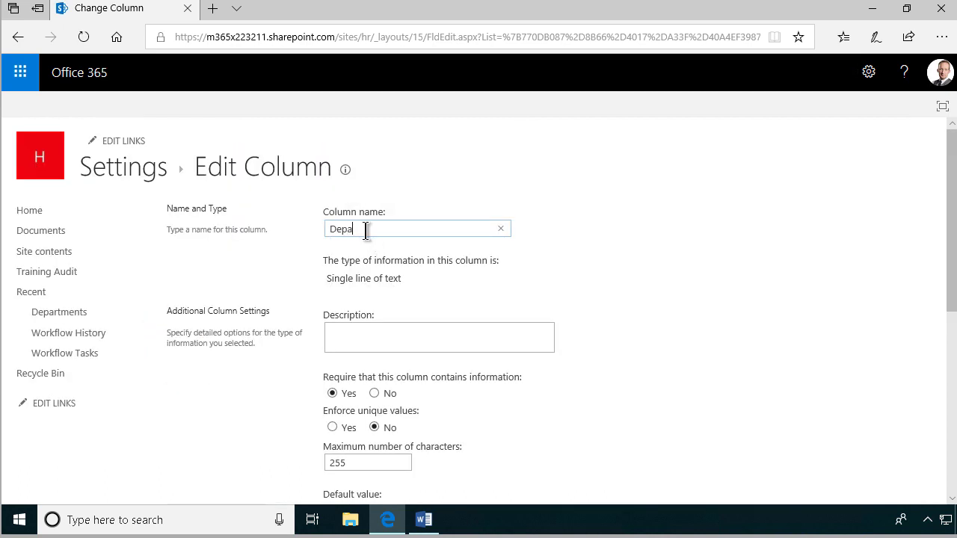
text(rtment Name)
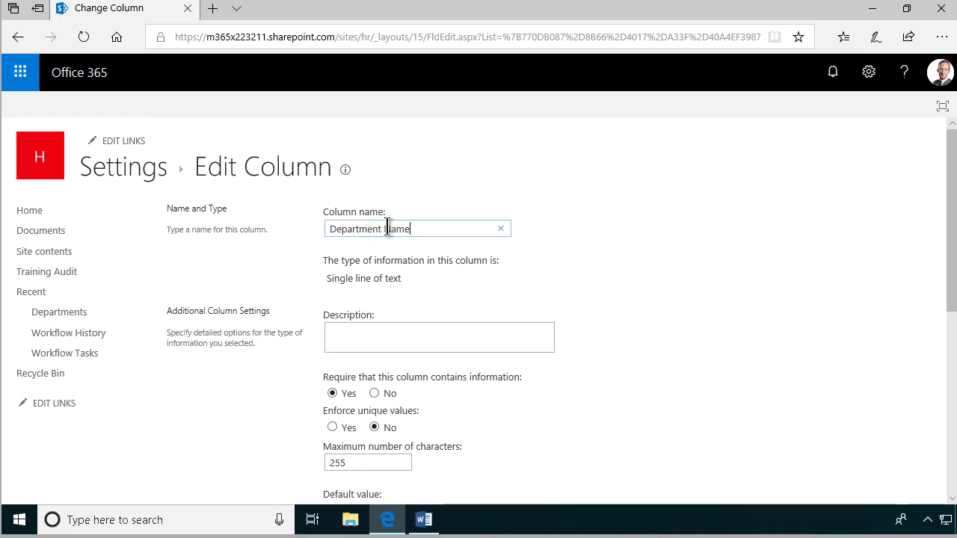
scroll(790, 384, down, 5)
click(835, 426)
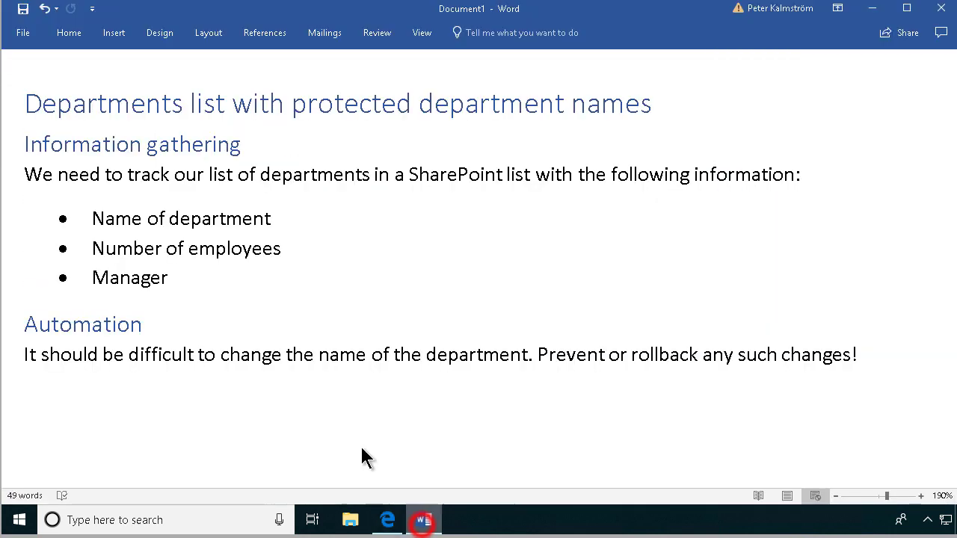
Open the Microsoft Flow site in a new browser tab
click(387, 519)
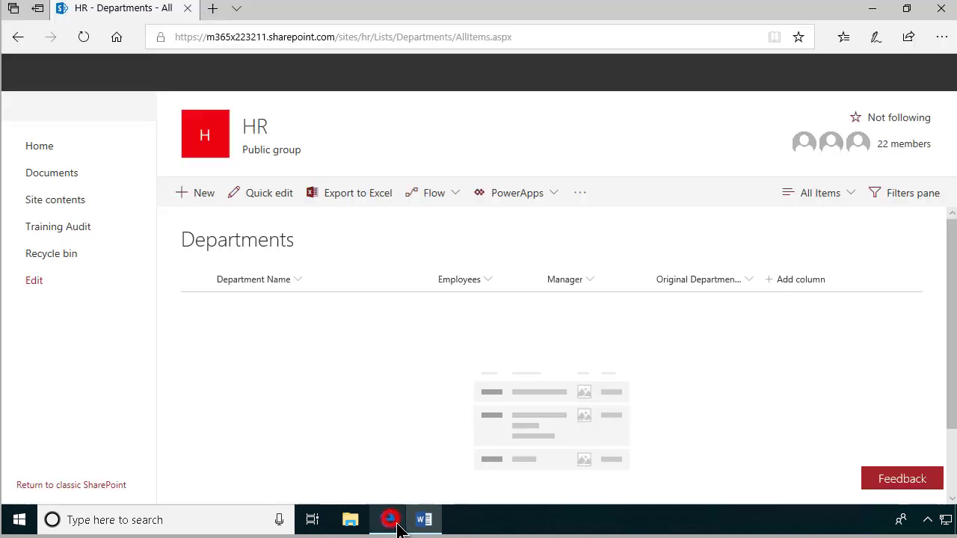
click(214, 8)
click(231, 36)
text(flow.microsoft.com/)
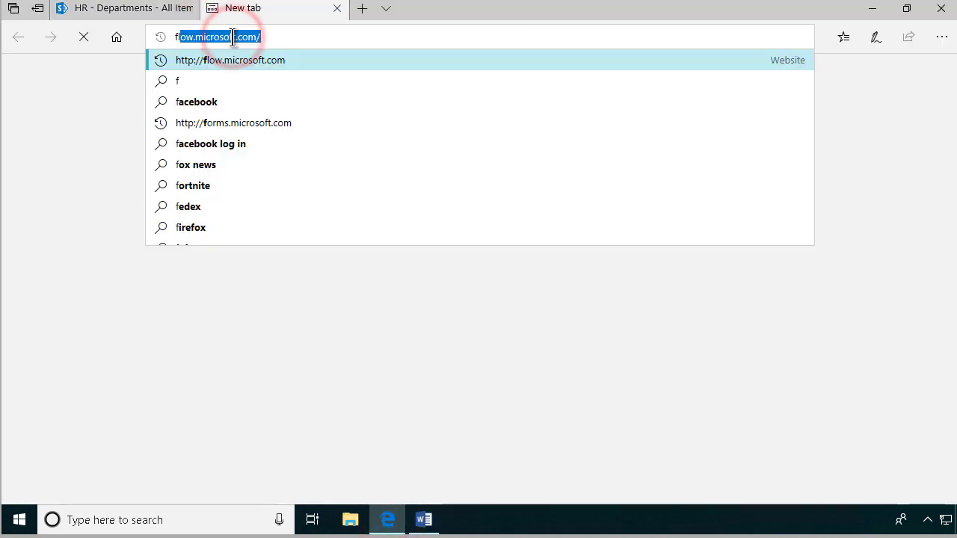
key(Return)
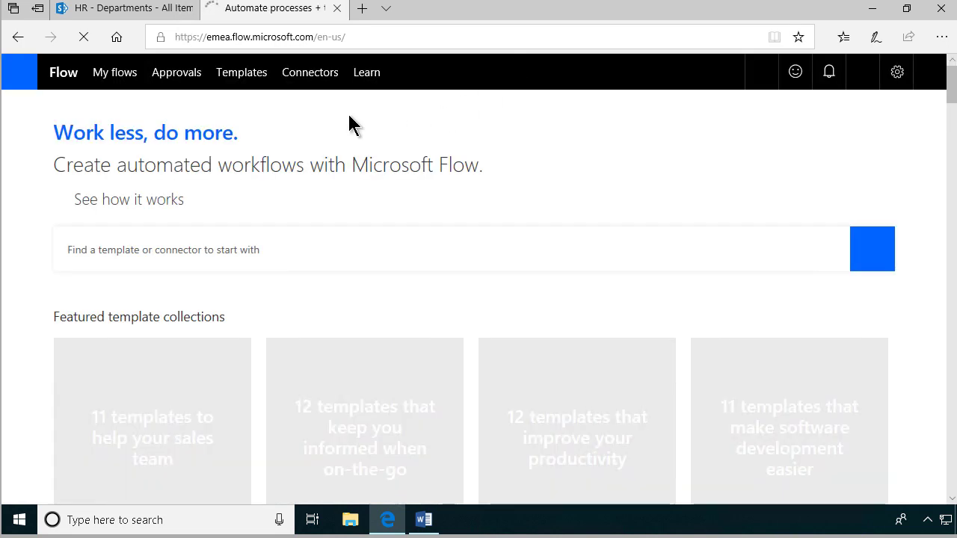
Create a blank flow triggered when a SharePoint item is created or modified
click(114, 72)
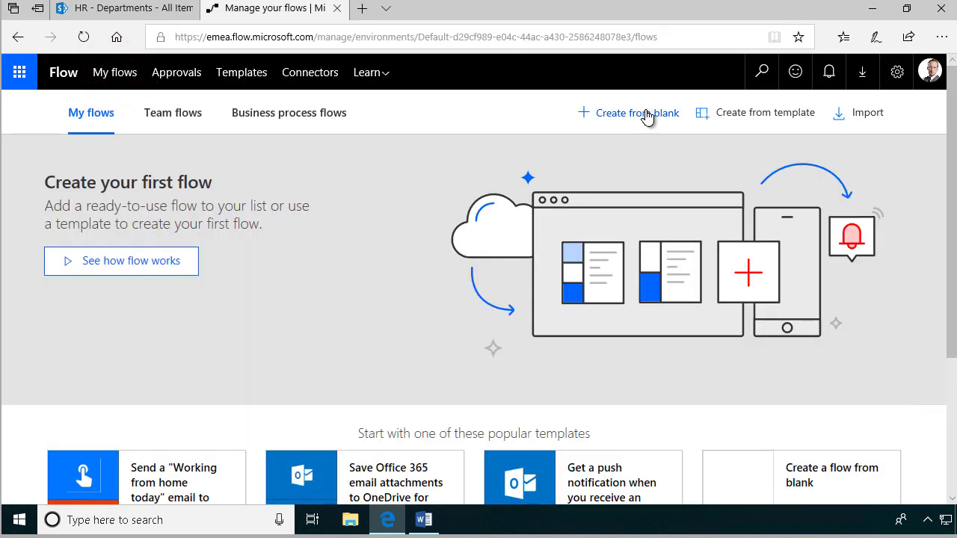
click(647, 115)
click(94, 299)
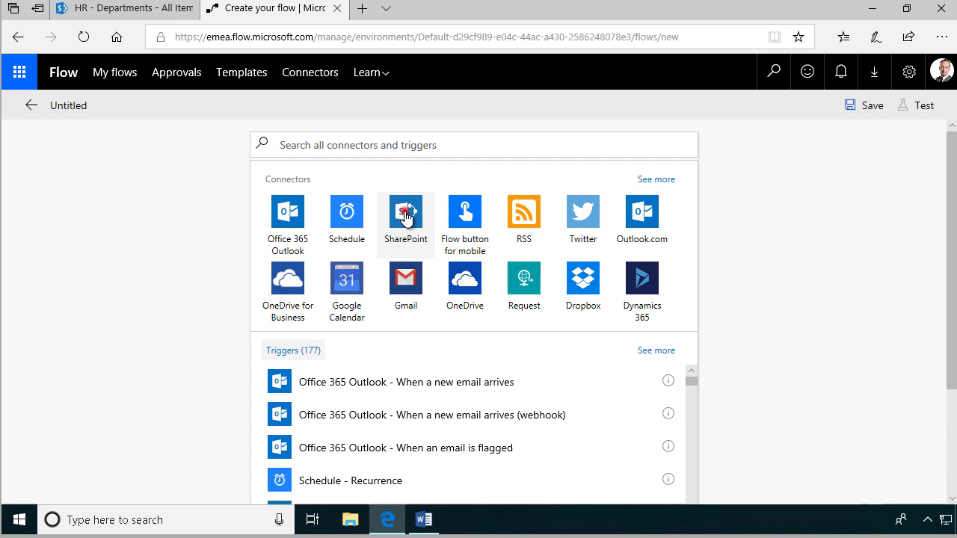
click(406, 212)
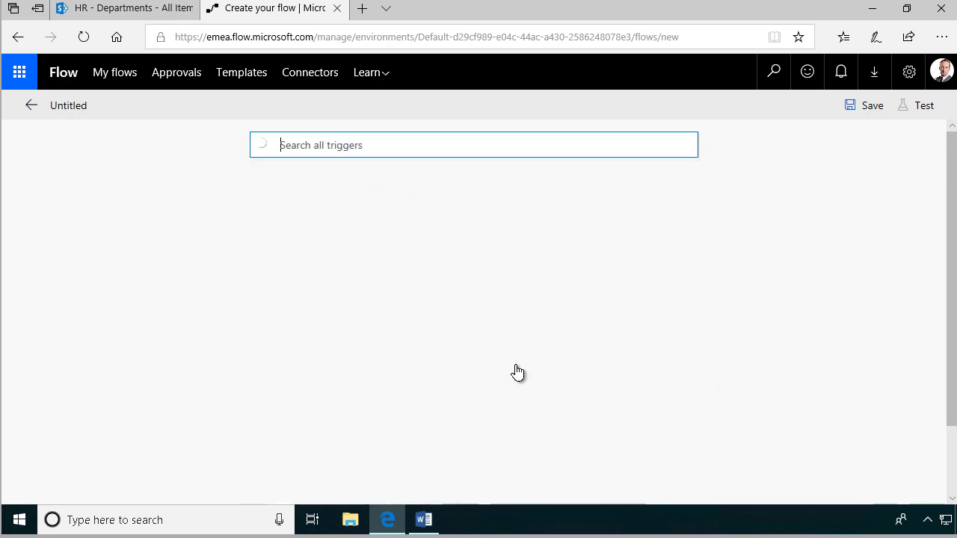
scroll(513, 372, down, 1)
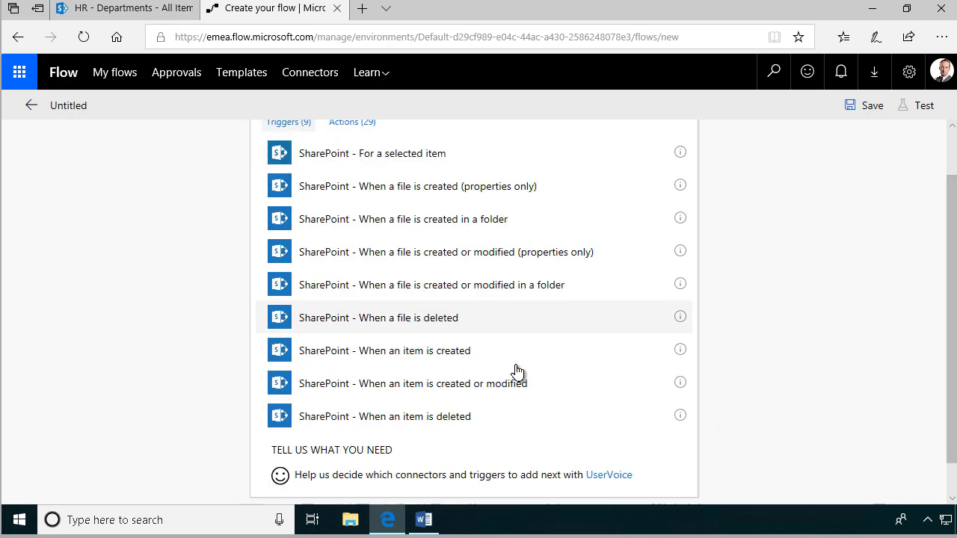
click(434, 387)
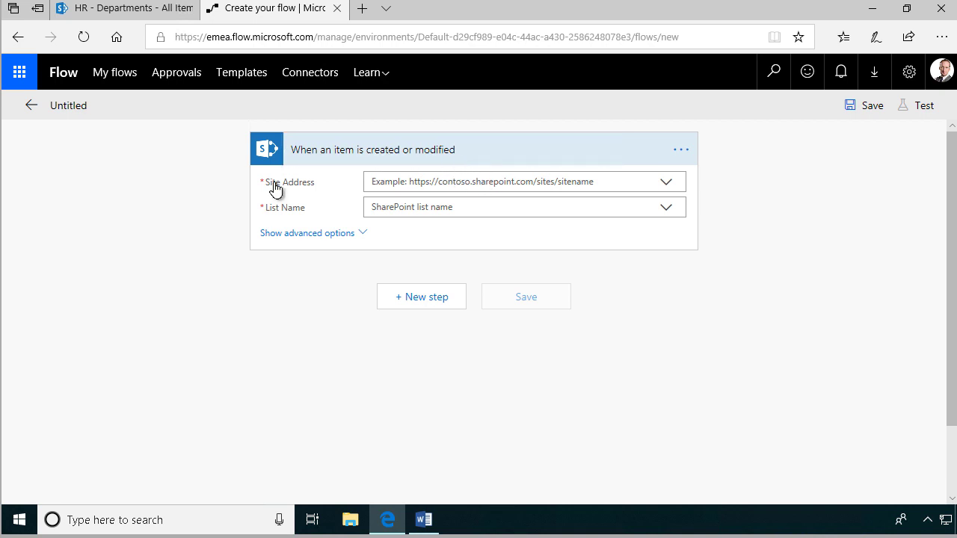
Copy the hr site's web address from the SharePoint Departments list
click(423, 164)
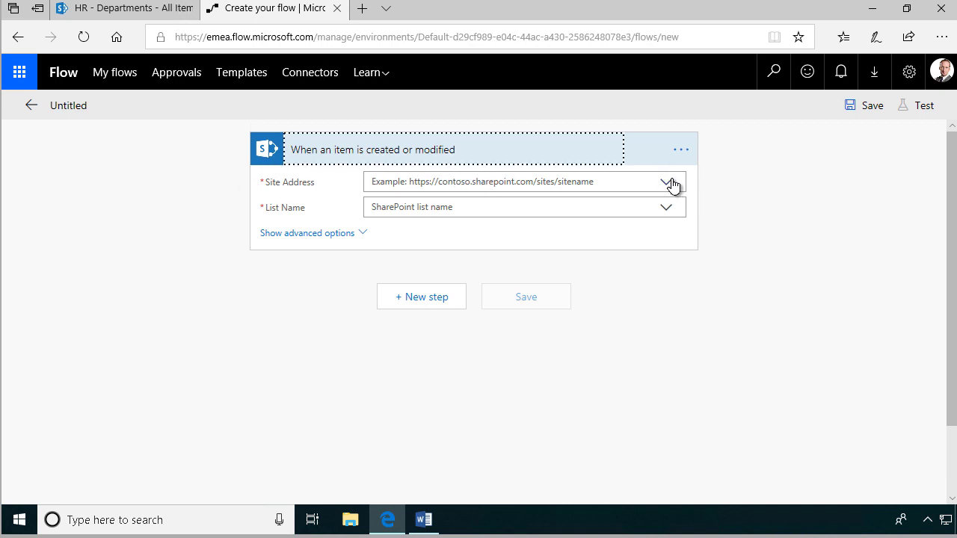
click(128, 11)
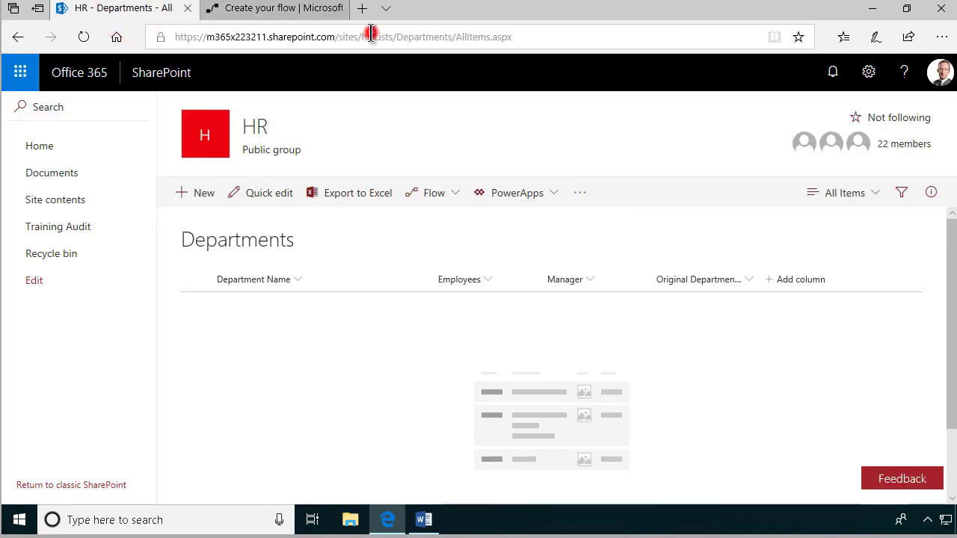
drag(371, 37, 252, 21)
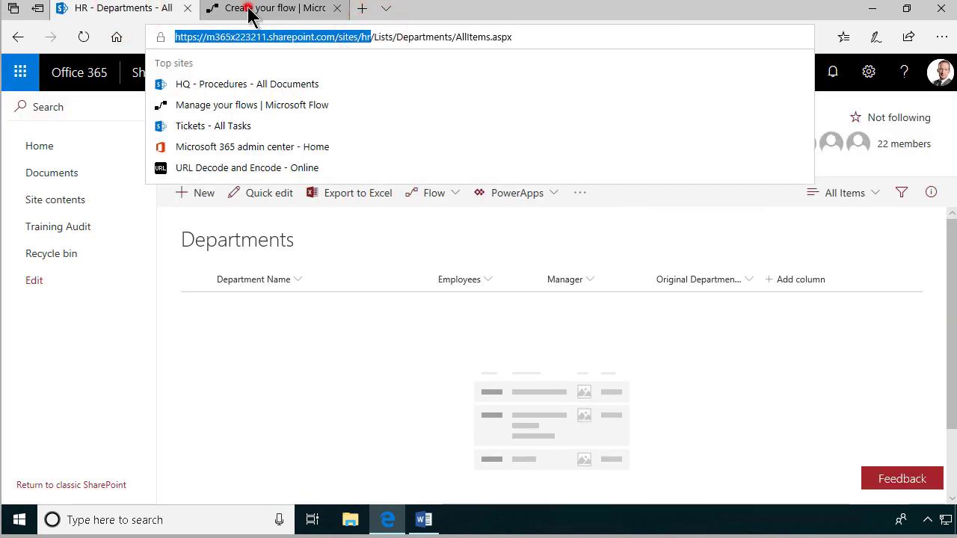
click(251, 11)
click(99, 11)
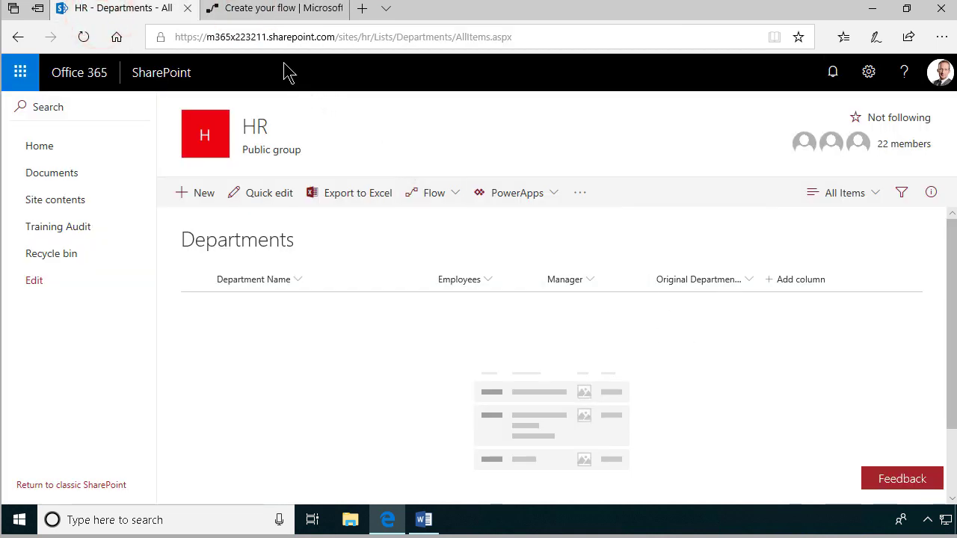
click(277, 16)
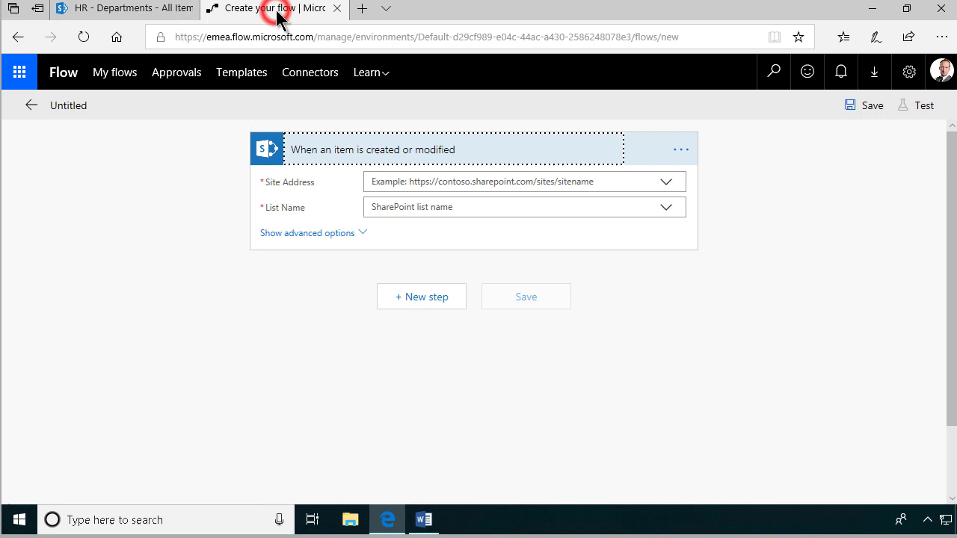
Set the trigger's site address to the pasted hr URL and its list to Departments
click(577, 185)
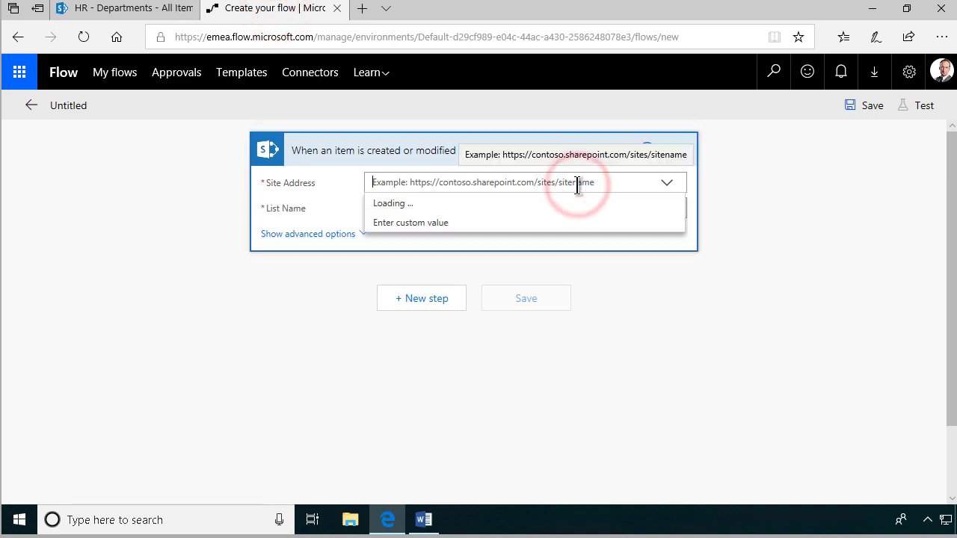
click(411, 223)
text(https://m365x223211.sharepoint.com/sites/m)
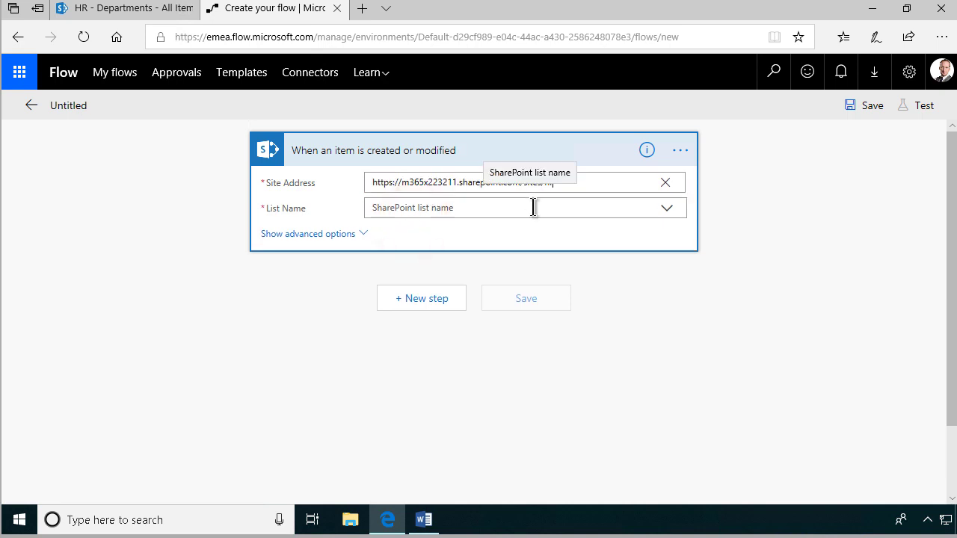
click(667, 207)
click(406, 230)
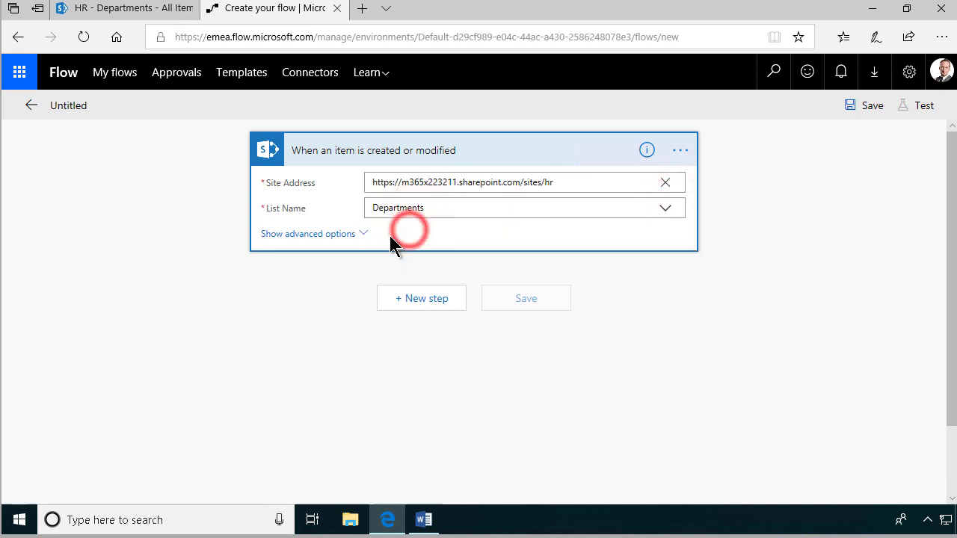
Add a condition comparing Original Department Name using 'is equal to'
click(420, 298)
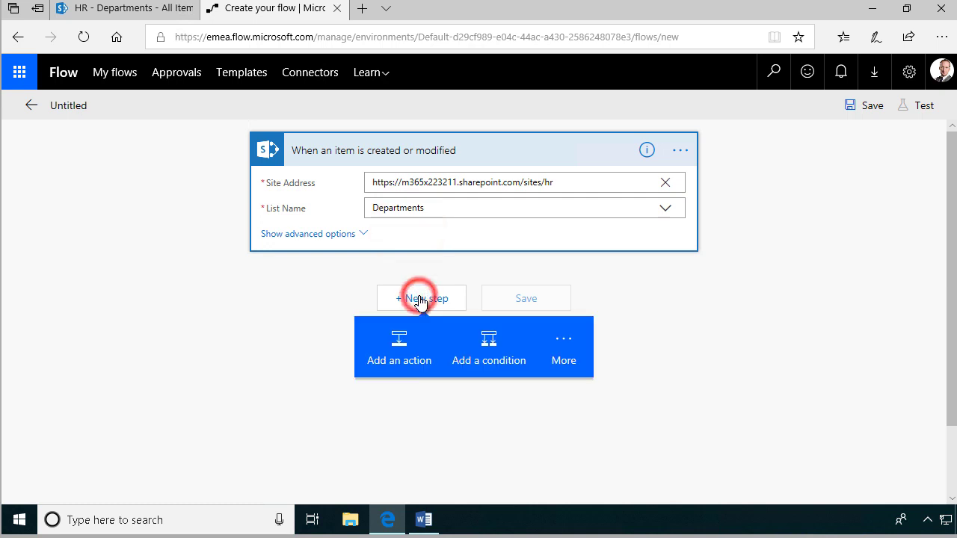
click(493, 348)
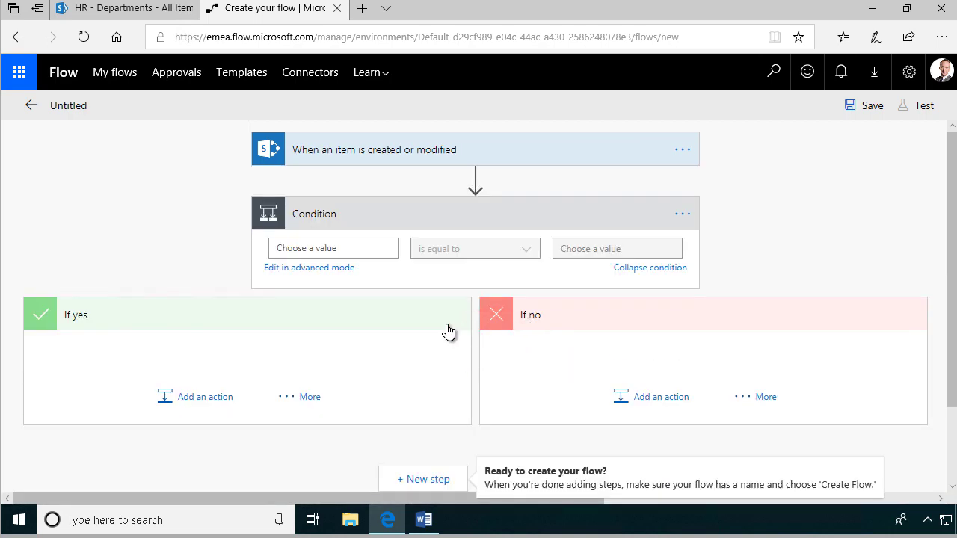
click(336, 248)
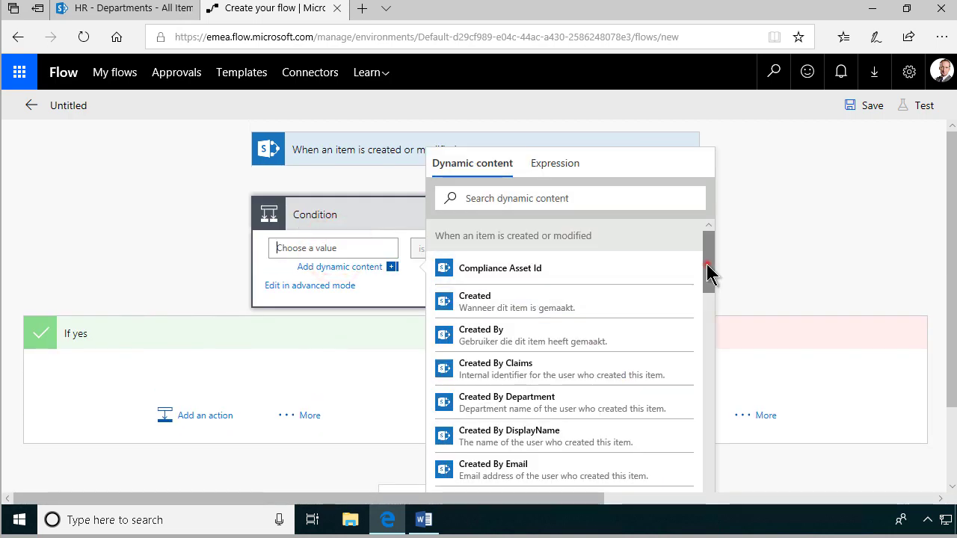
drag(707, 266, 602, 466)
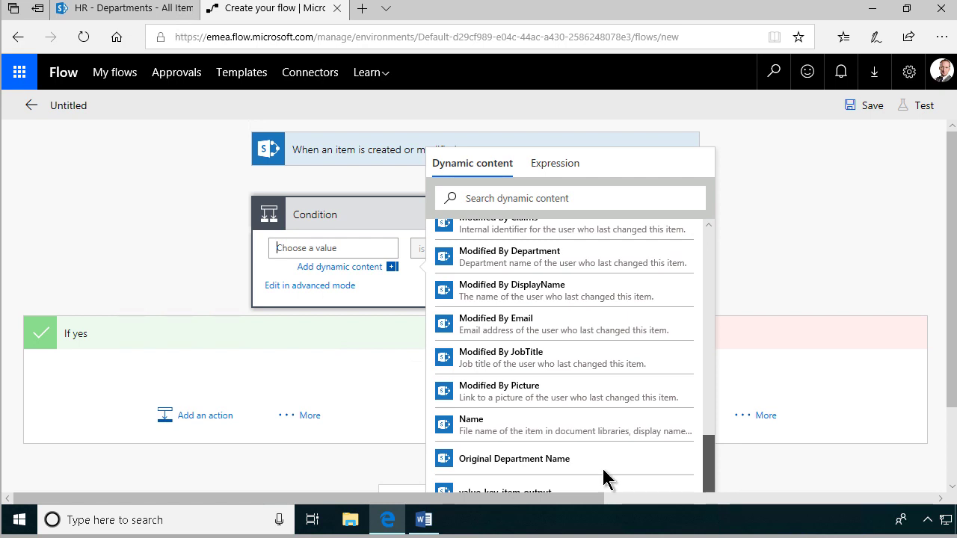
click(557, 461)
click(425, 249)
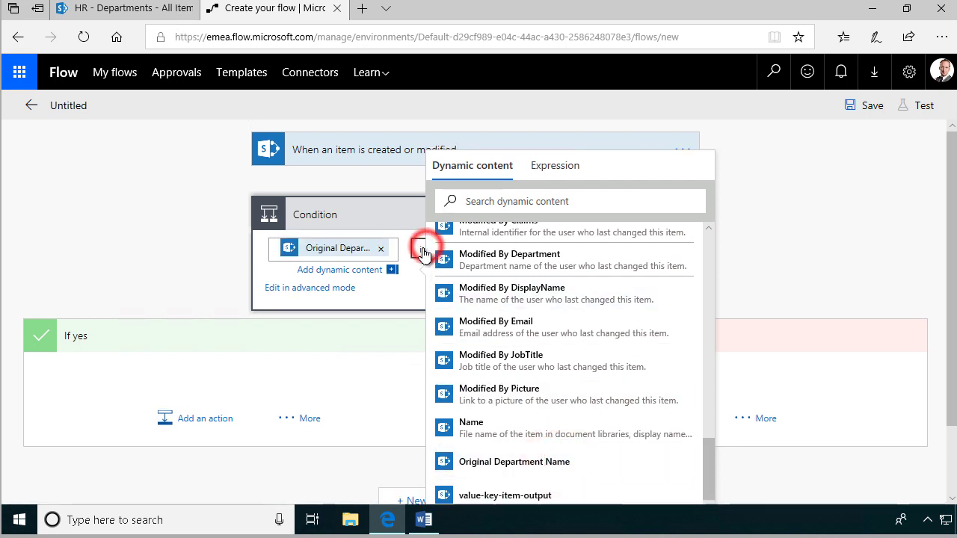
click(454, 324)
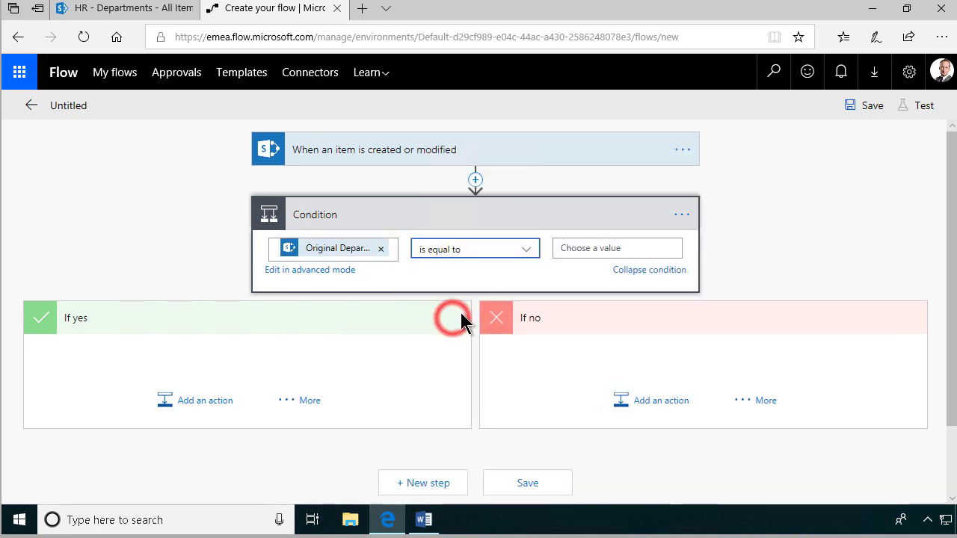
Enter null as the comparison value through advanced mode, then return to basic mode
click(575, 248)
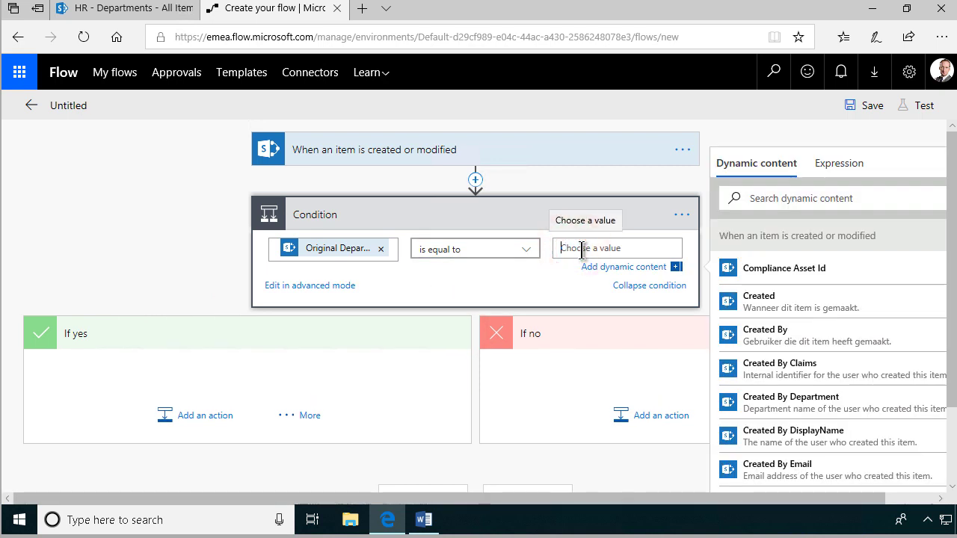
text(null)
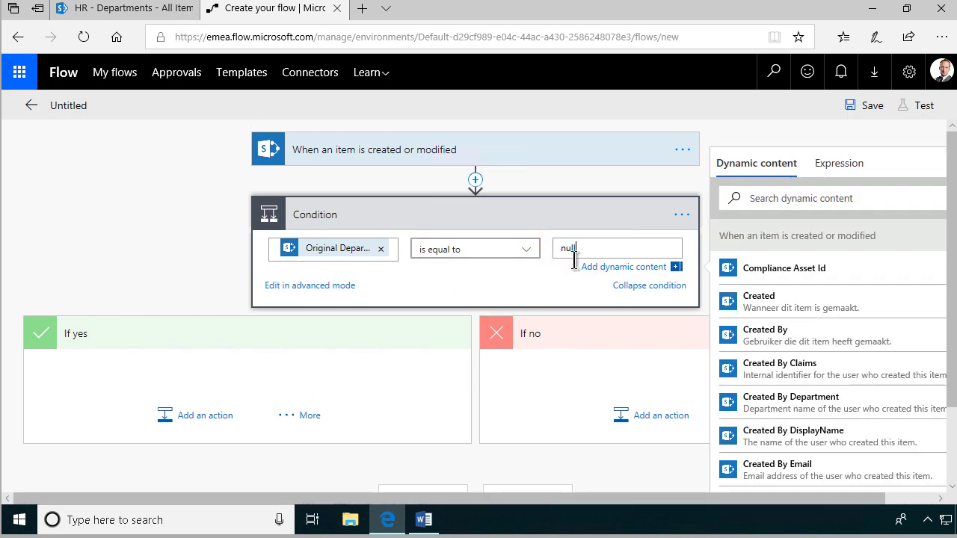
click(332, 288)
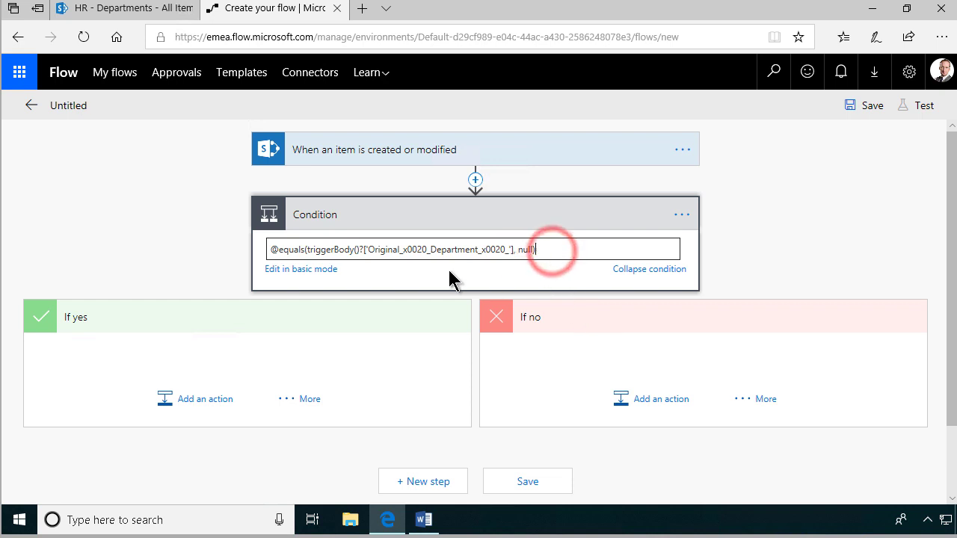
click(323, 271)
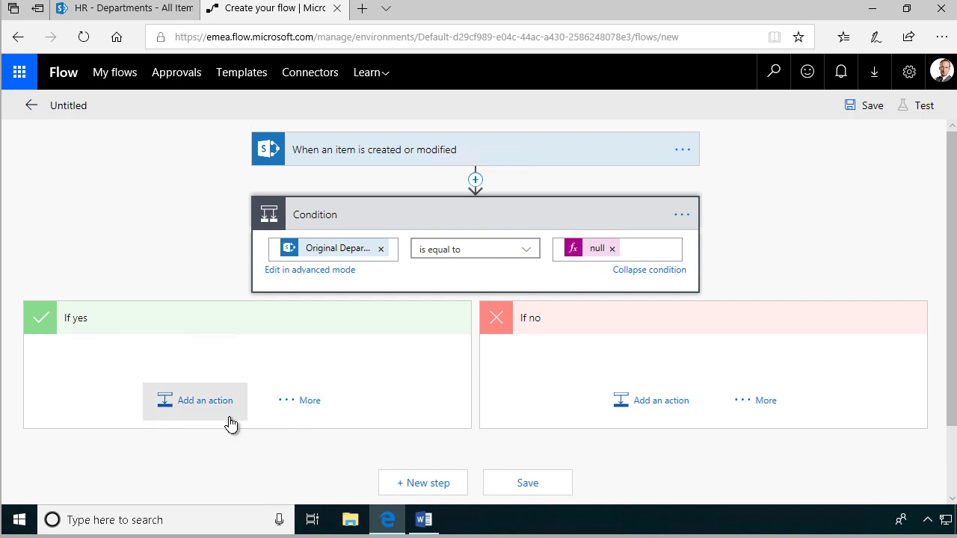
Add a SharePoint Update item action to the If yes branch
click(208, 406)
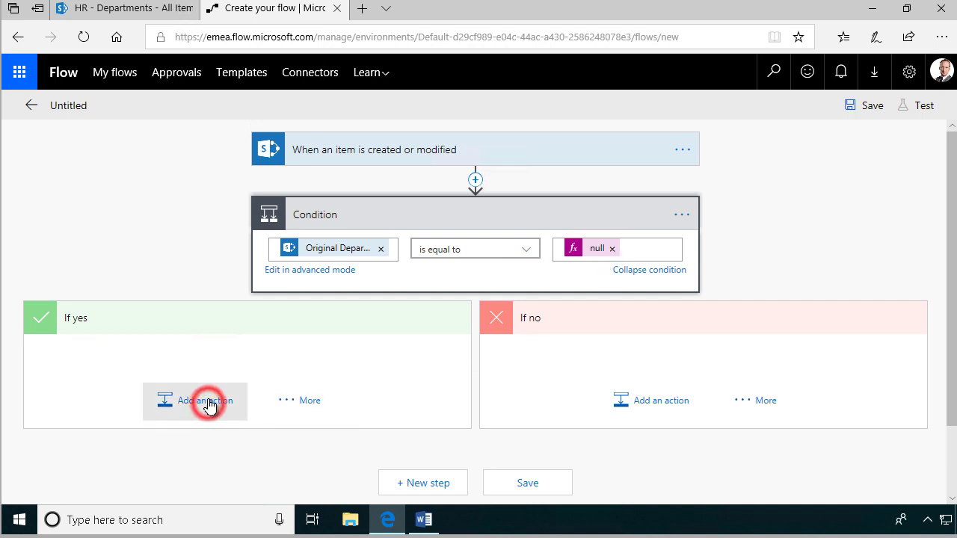
text(up)
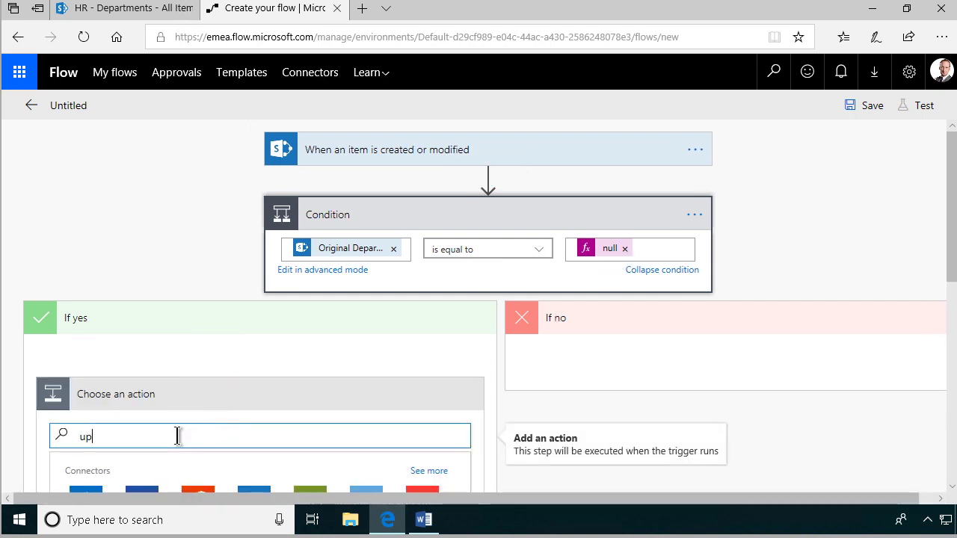
text(date)
scroll(211, 426, down, 2)
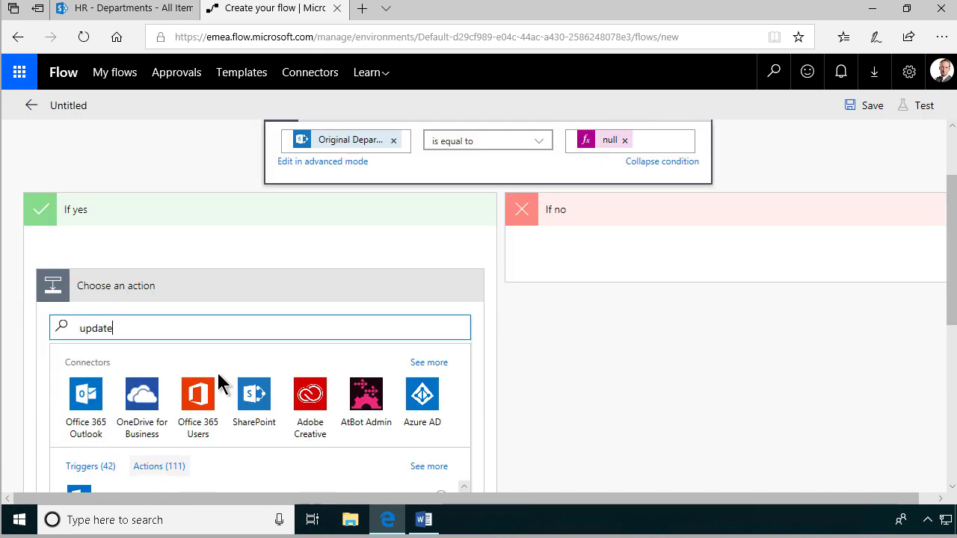
click(250, 402)
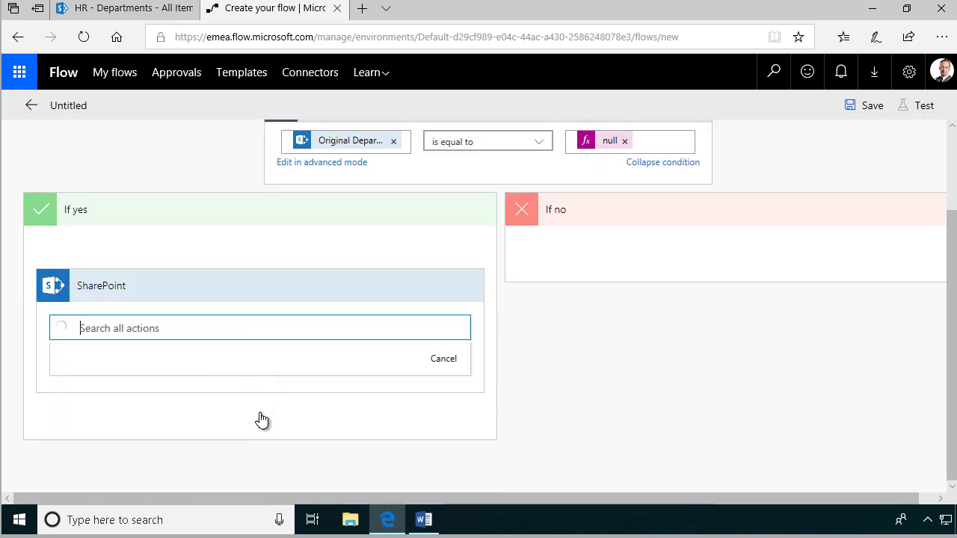
scroll(259, 441, down, 10)
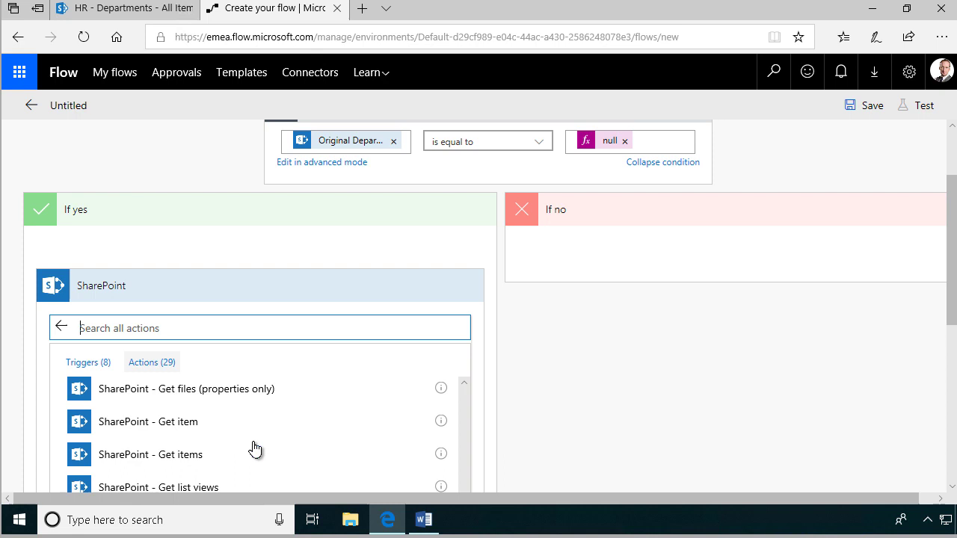
scroll(250, 452, down, 2)
click(187, 482)
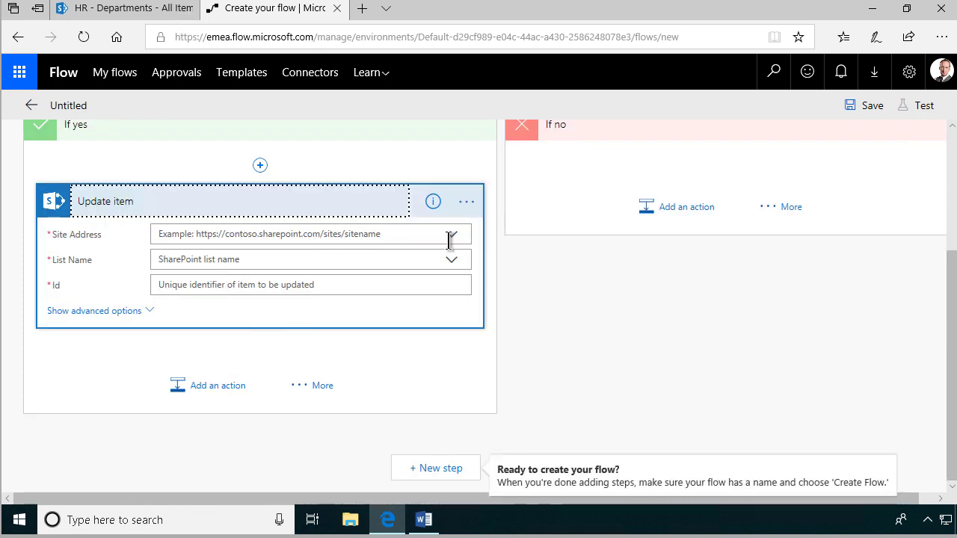
Point the update at the pasted hr site address and the Departments list
click(455, 237)
click(204, 273)
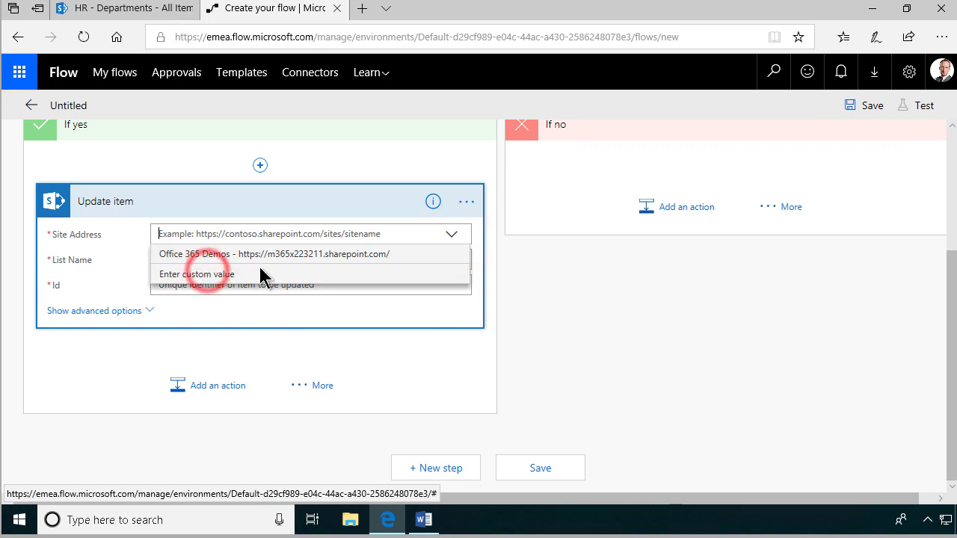
text(https://m365x223211.sharepoint.com/sites/hr)
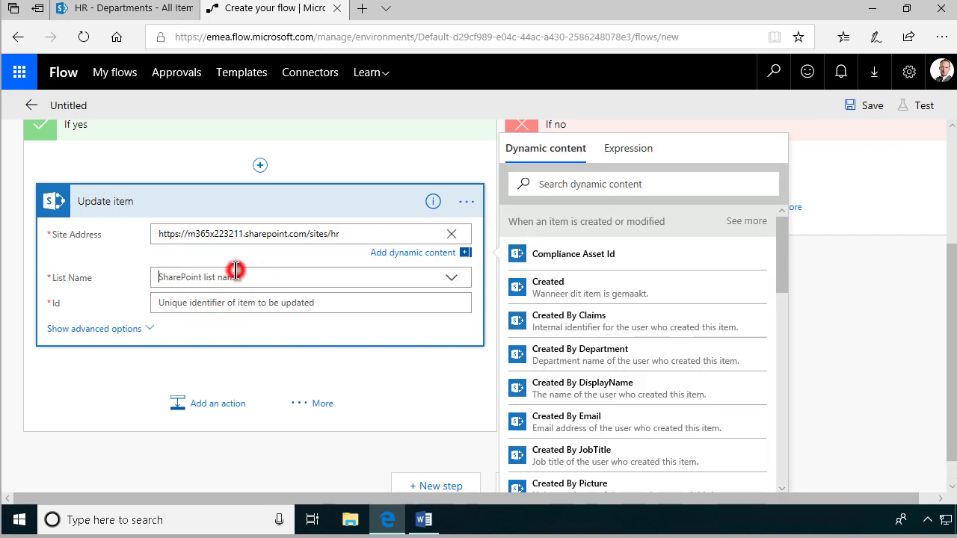
click(236, 270)
click(212, 283)
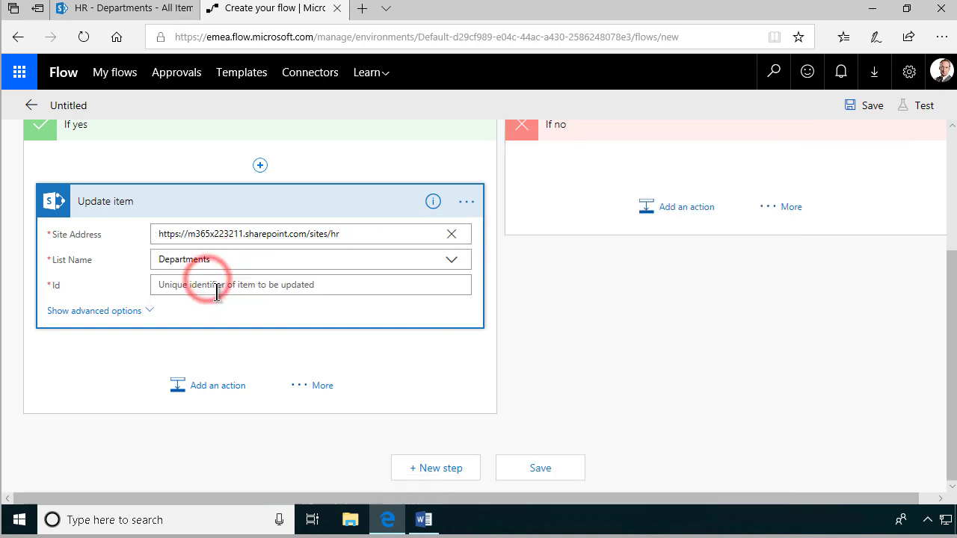
Map Id to ID, and Department Name and Original Department Name both to Department Name
click(214, 285)
click(516, 310)
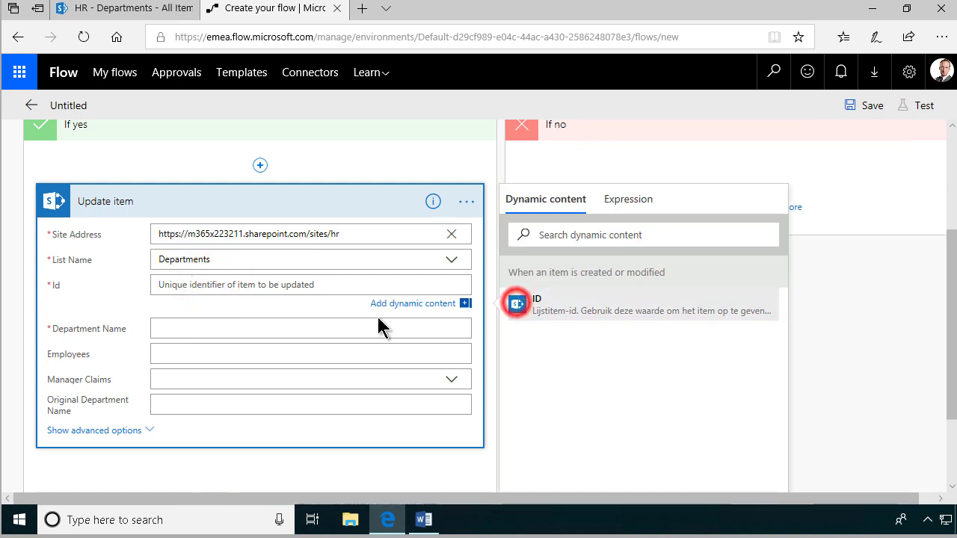
click(221, 324)
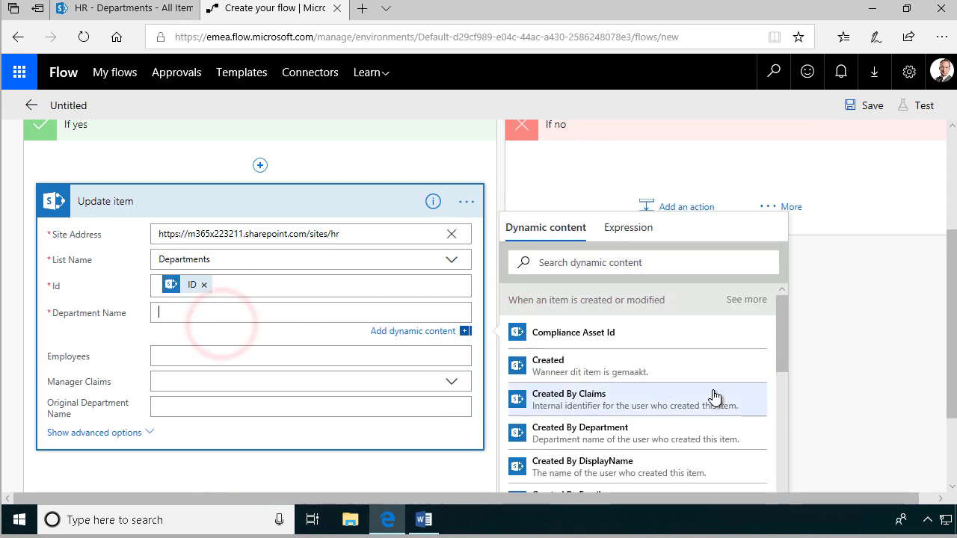
drag(781, 337, 783, 408)
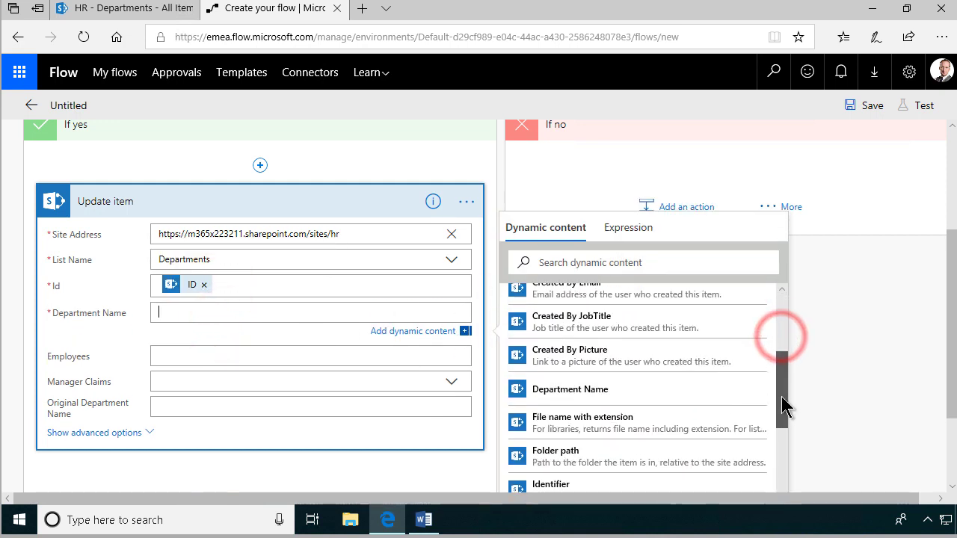
click(625, 387)
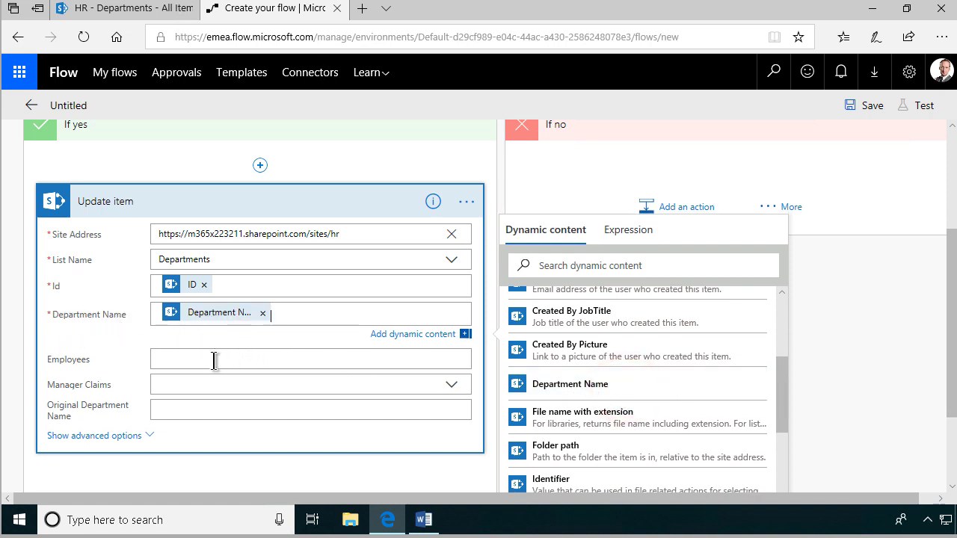
click(179, 412)
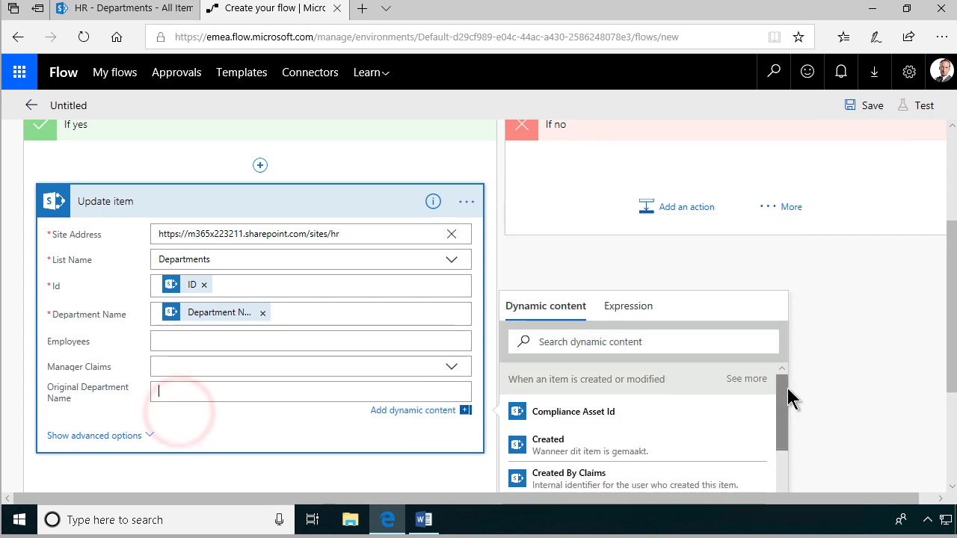
drag(783, 393, 791, 487)
scroll(784, 459, up, 3)
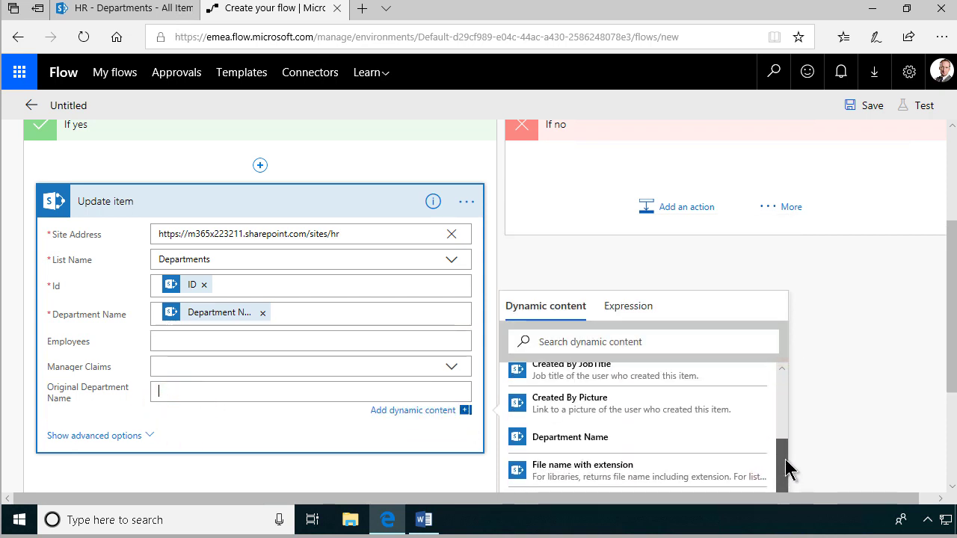
click(574, 439)
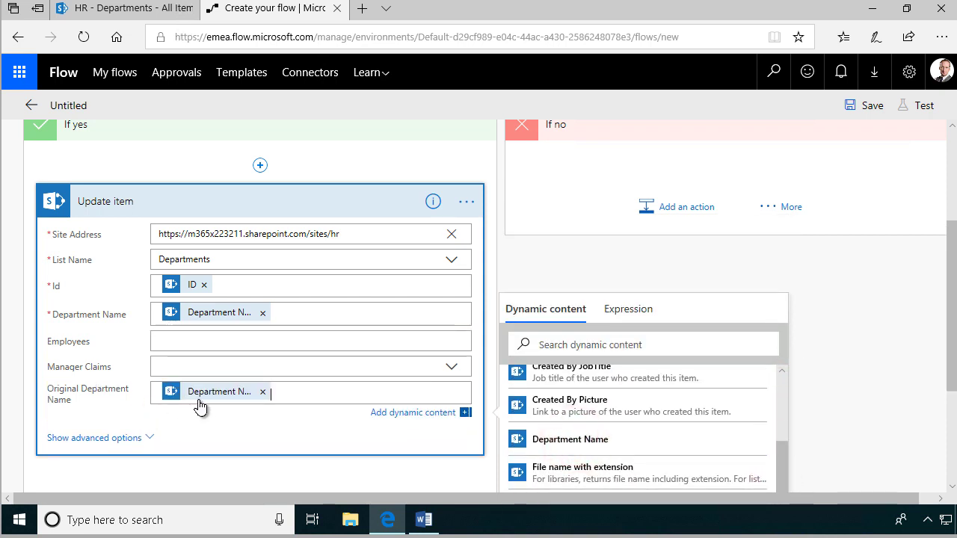
Add a nested condition inside the If no branch
click(662, 275)
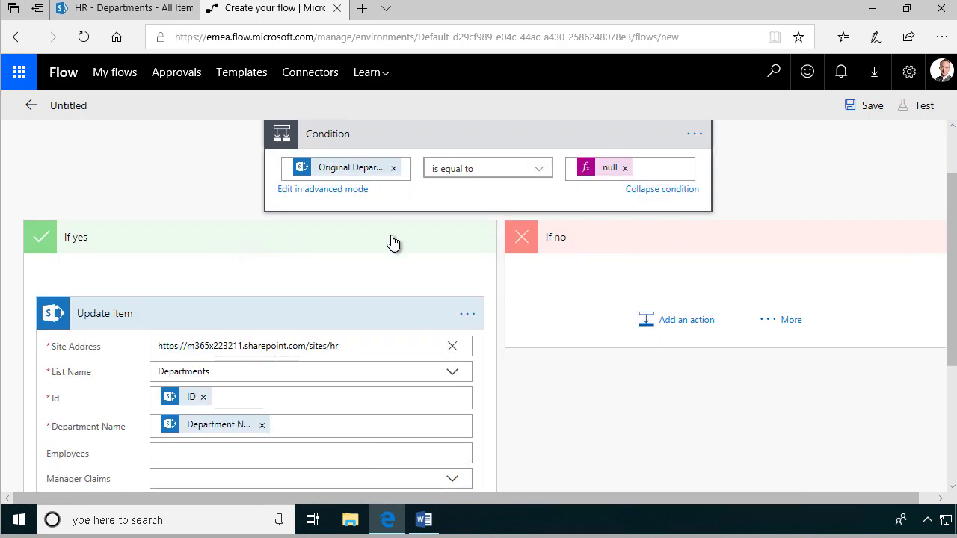
scroll(334, 258, up, 1)
scroll(261, 319, down, 2)
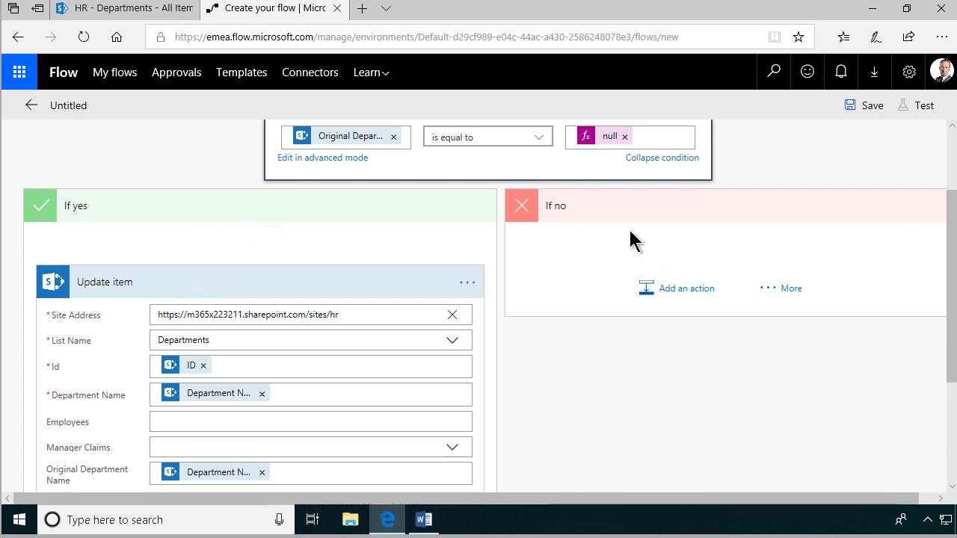
scroll(478, 262, up, 2)
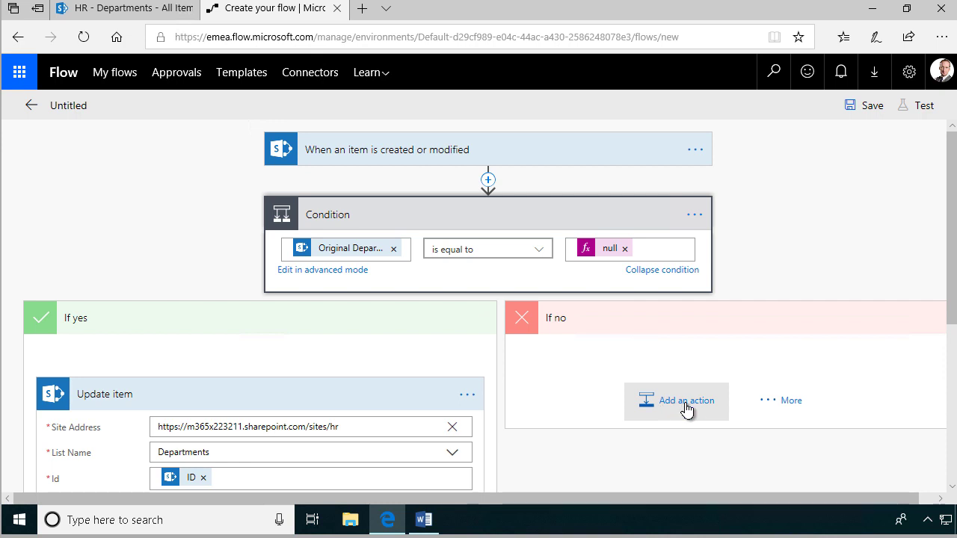
click(779, 406)
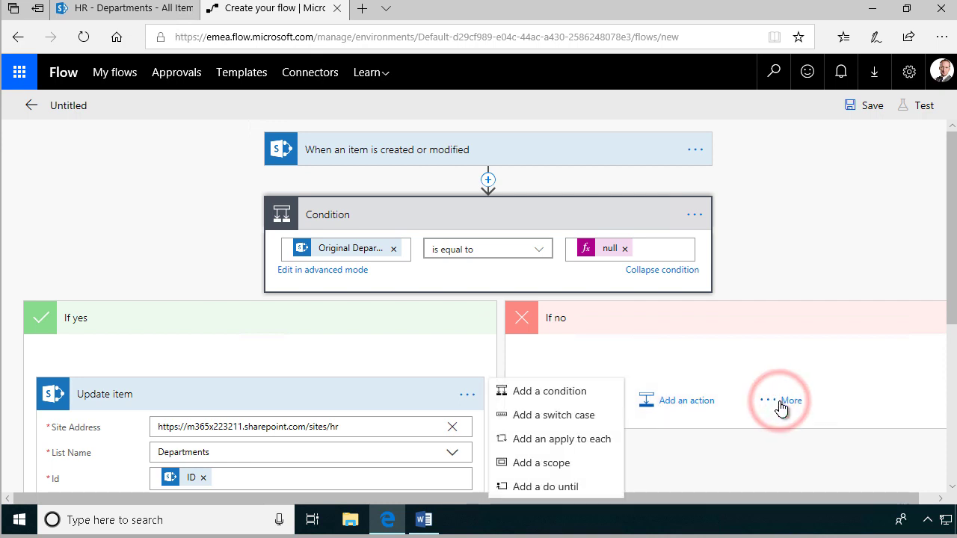
click(559, 396)
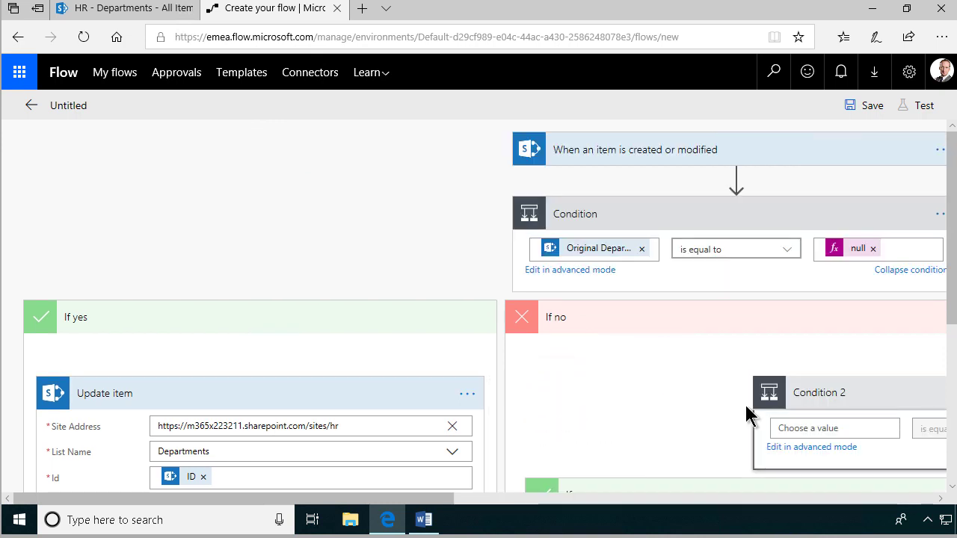
Make the condition test Original Department Name is not equal to Department Name
click(818, 428)
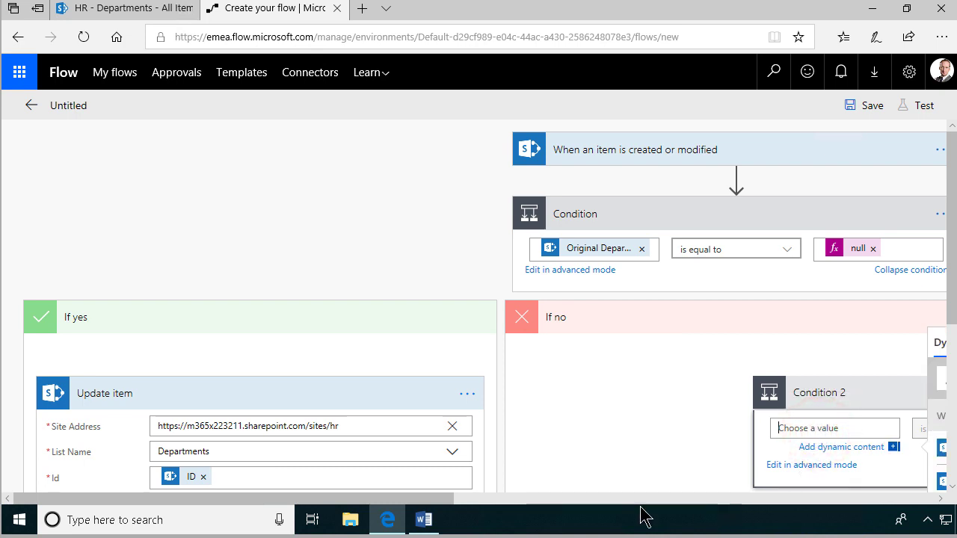
drag(446, 500, 659, 500)
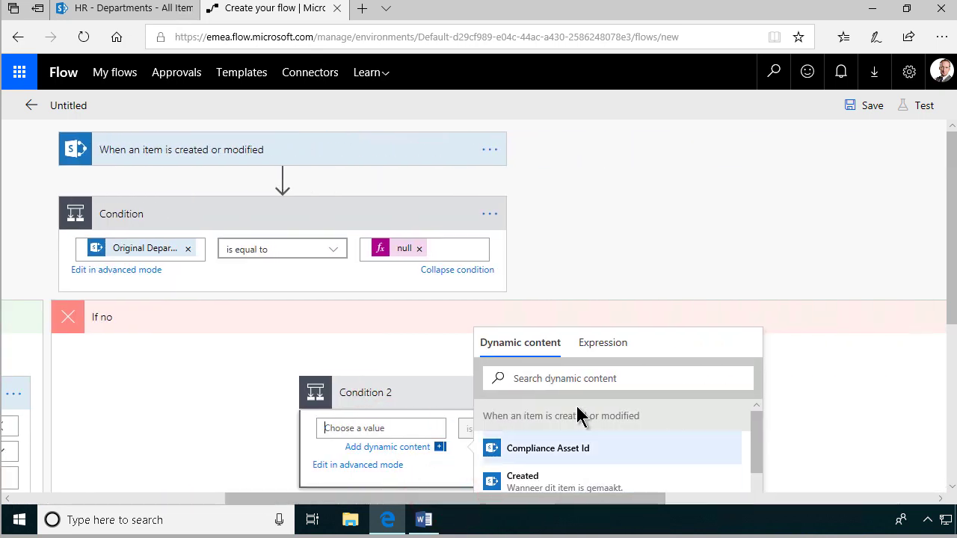
scroll(706, 443, down, 15)
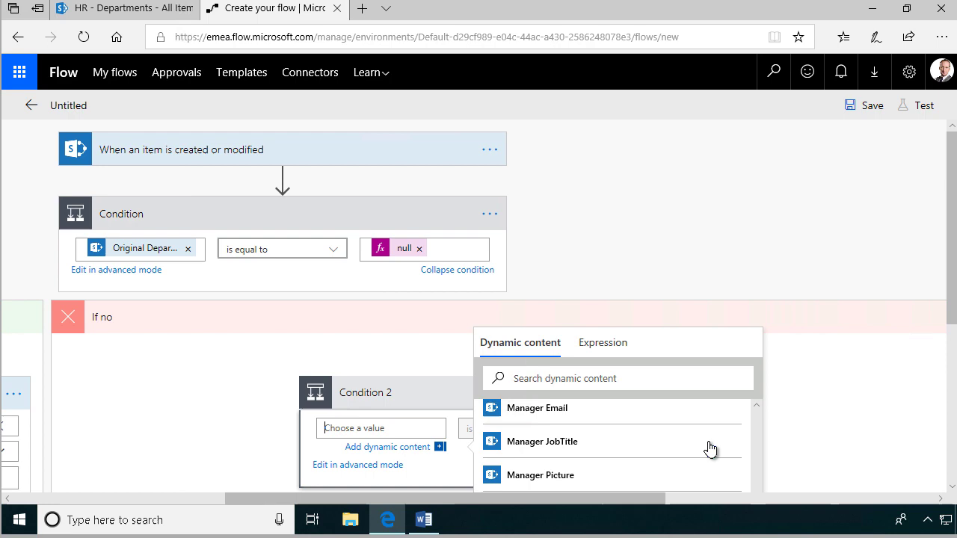
scroll(708, 447, down, 5)
click(572, 416)
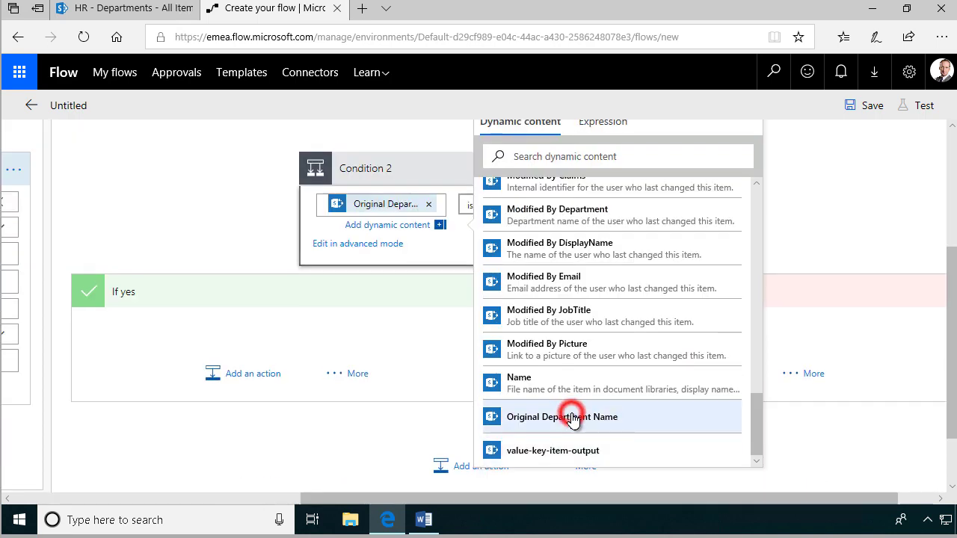
click(468, 212)
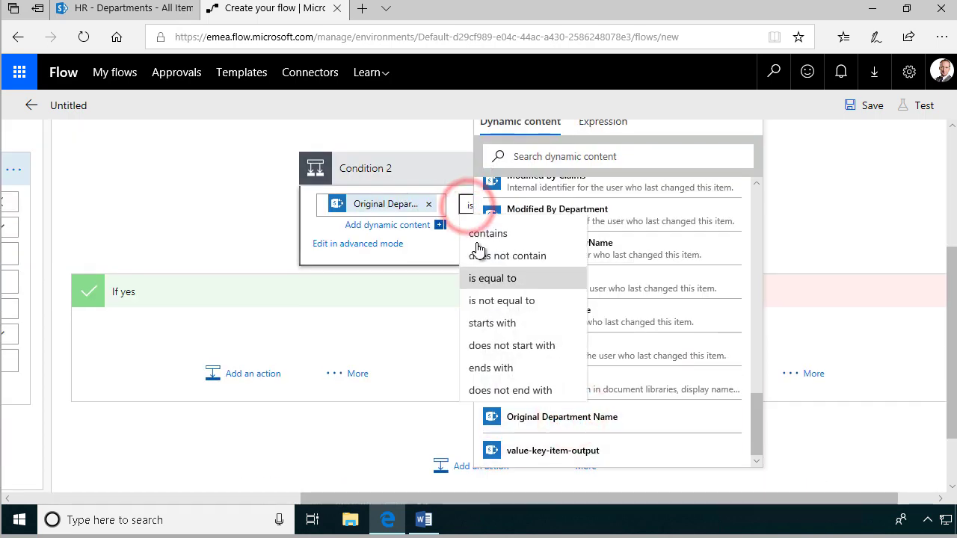
click(501, 299)
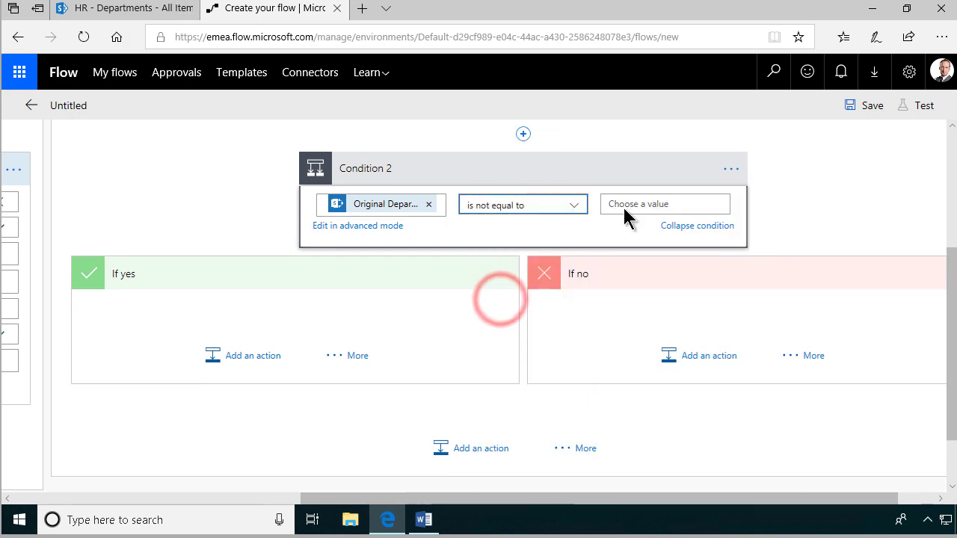
click(643, 200)
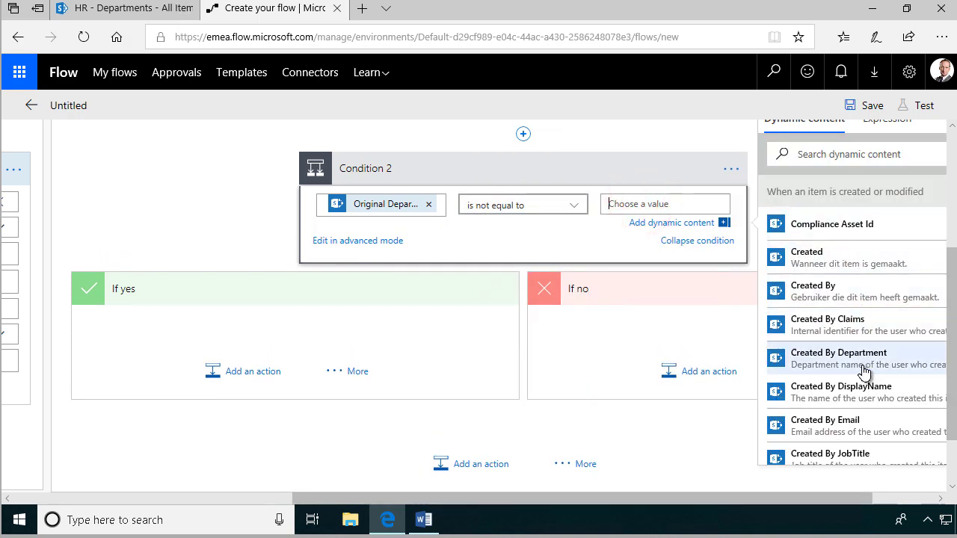
scroll(853, 445, down, 3)
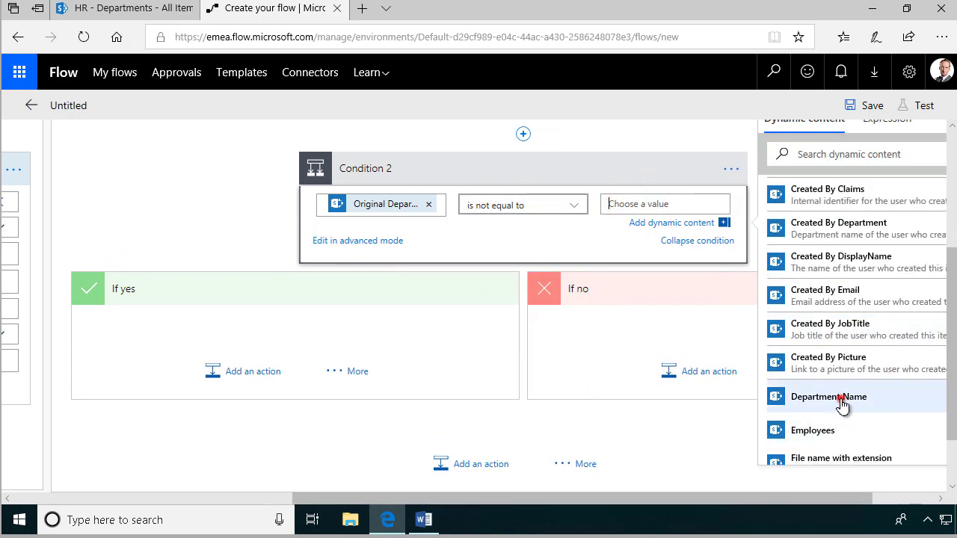
click(839, 398)
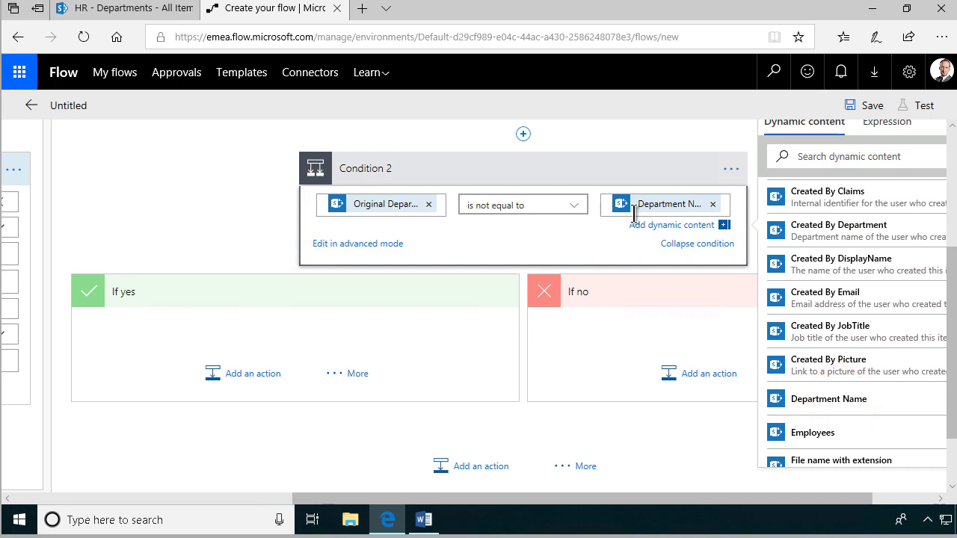
click(241, 363)
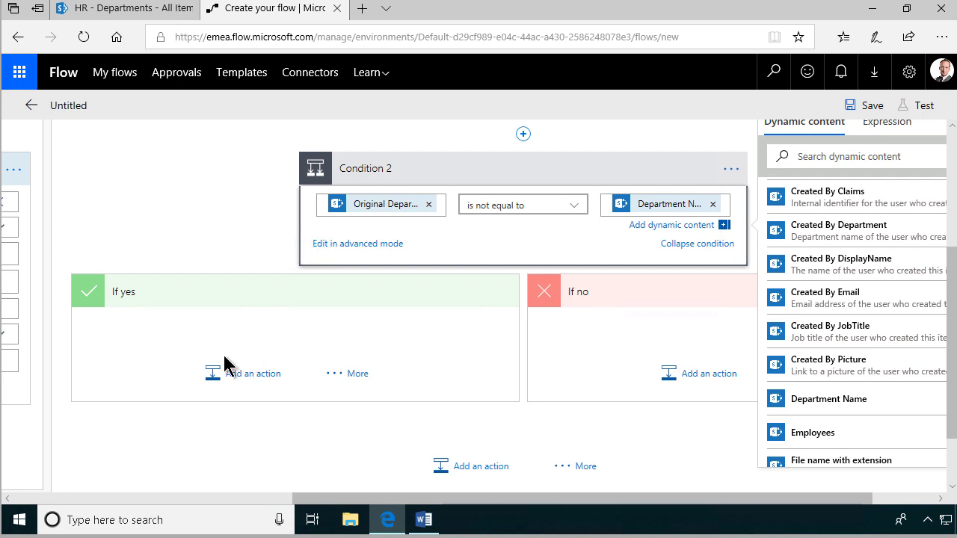
Add a SharePoint Update item action to Condition 2's If yes branch
click(254, 382)
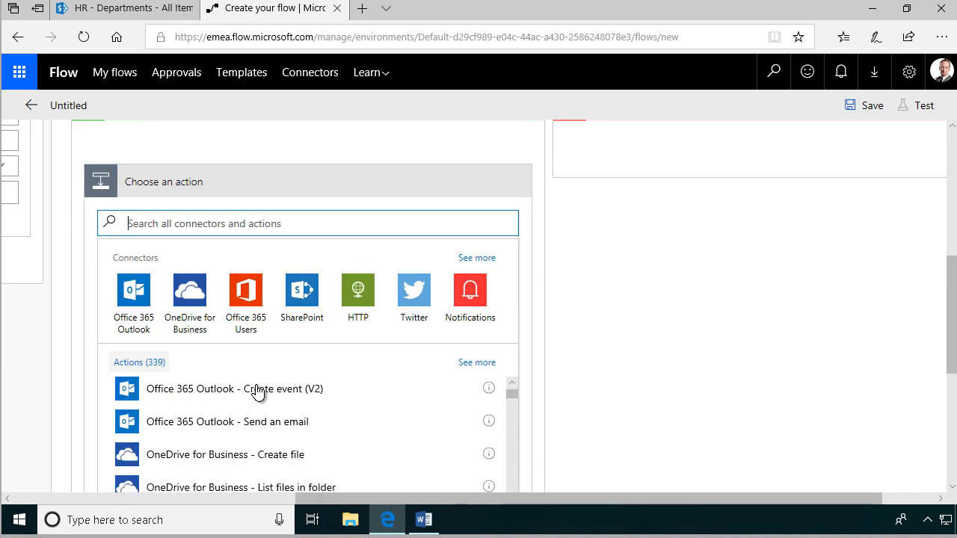
click(296, 296)
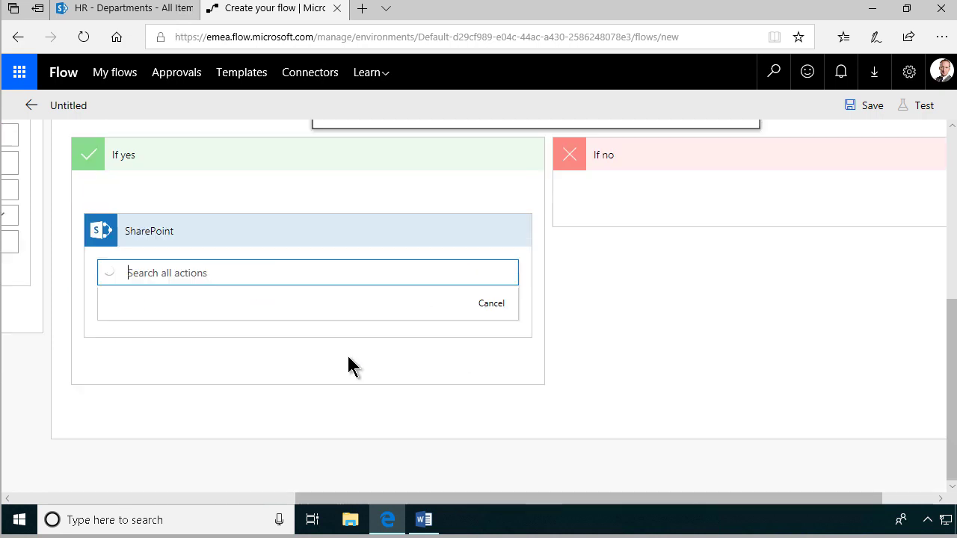
scroll(348, 363, down, 6)
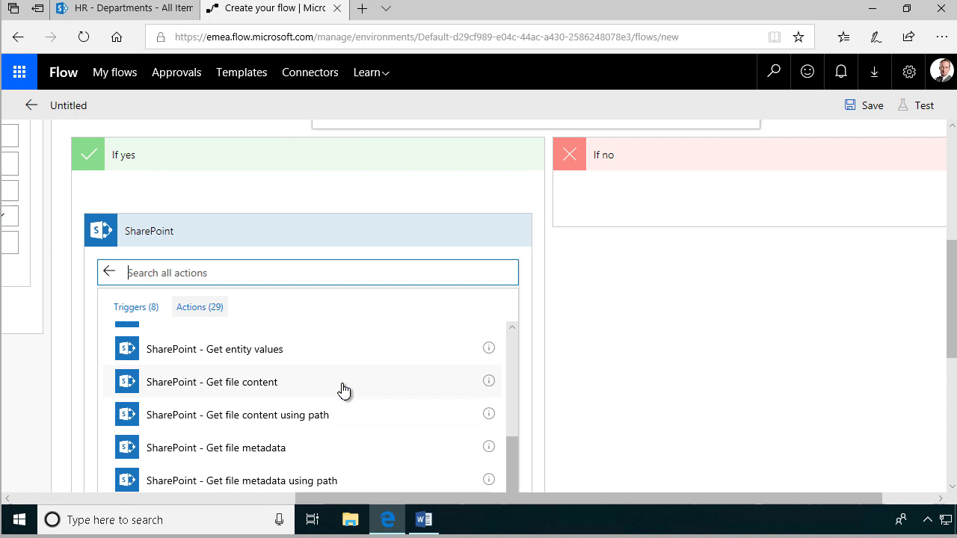
scroll(344, 415, down, 5)
click(211, 430)
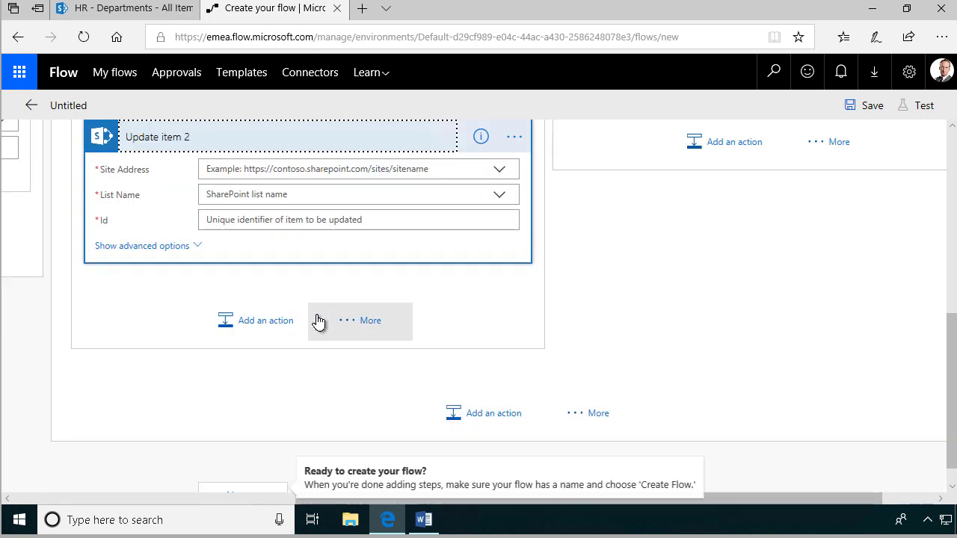
Point the update at the hr site's Departments list
click(500, 169)
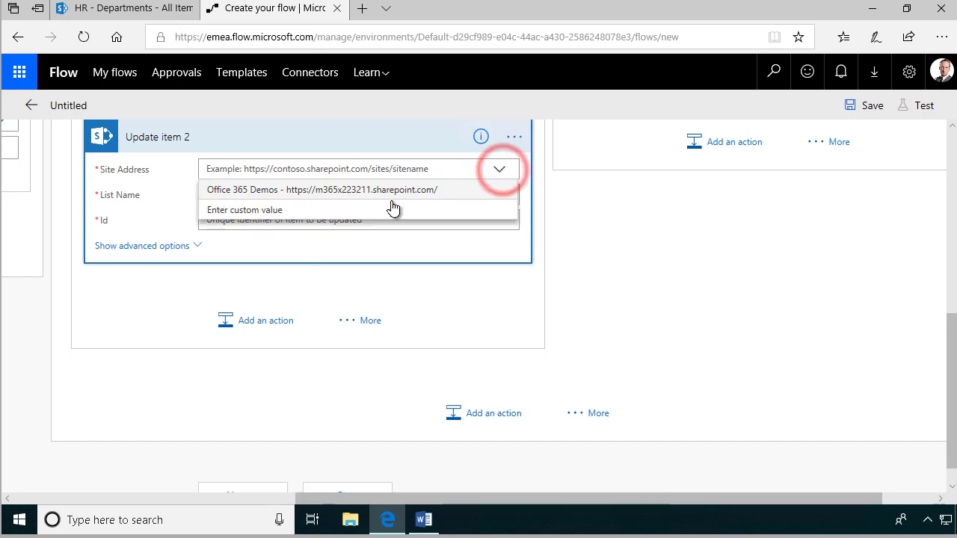
click(274, 215)
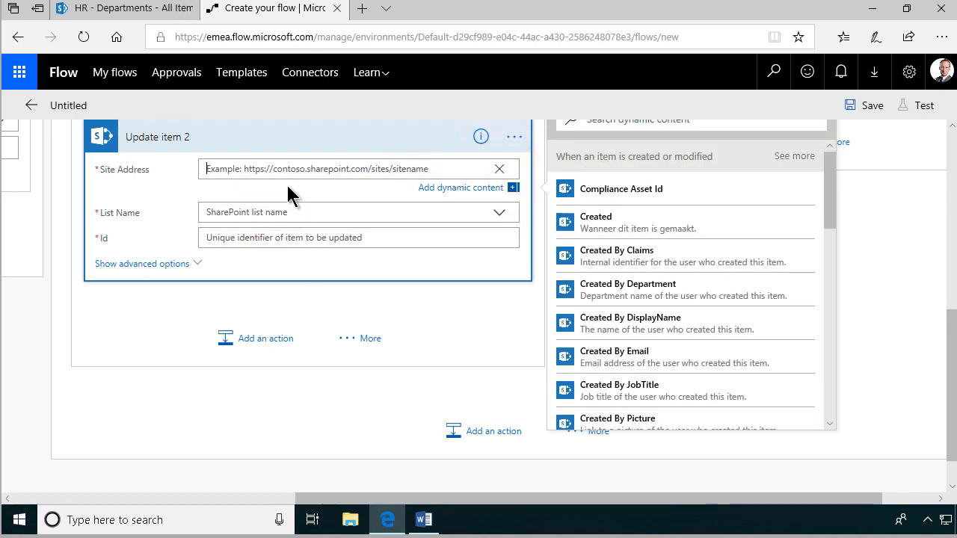
click(263, 210)
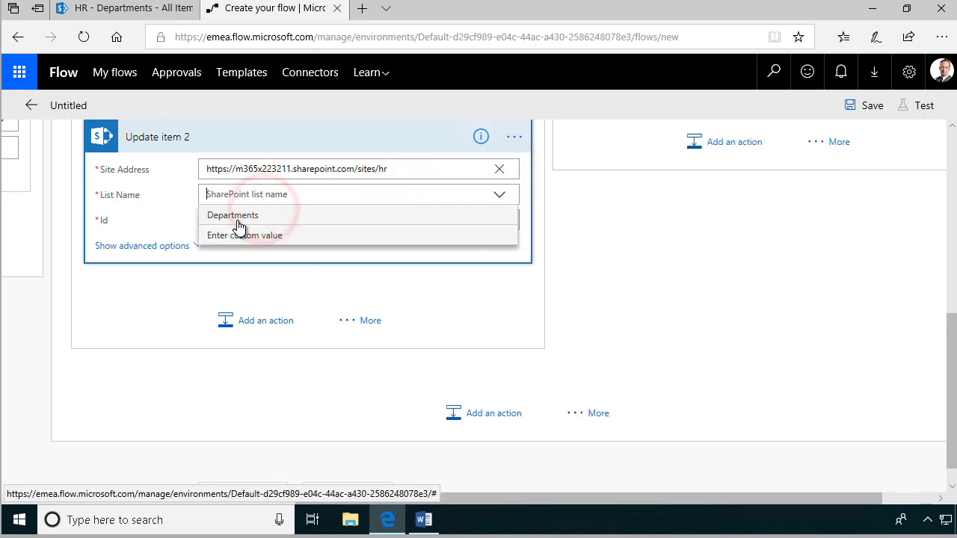
click(239, 215)
Set Id to the triggering item's ID and Department Name to Original Department Name
click(235, 219)
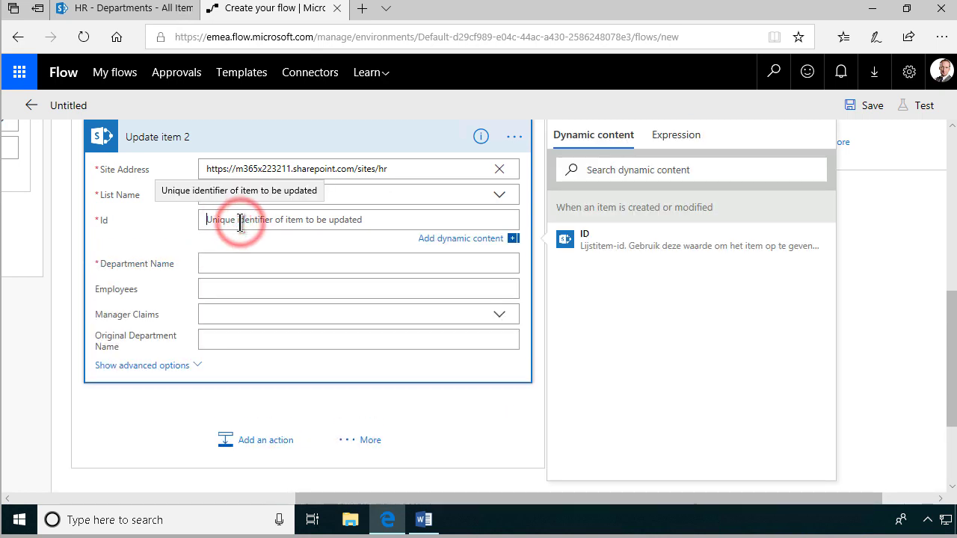
click(622, 249)
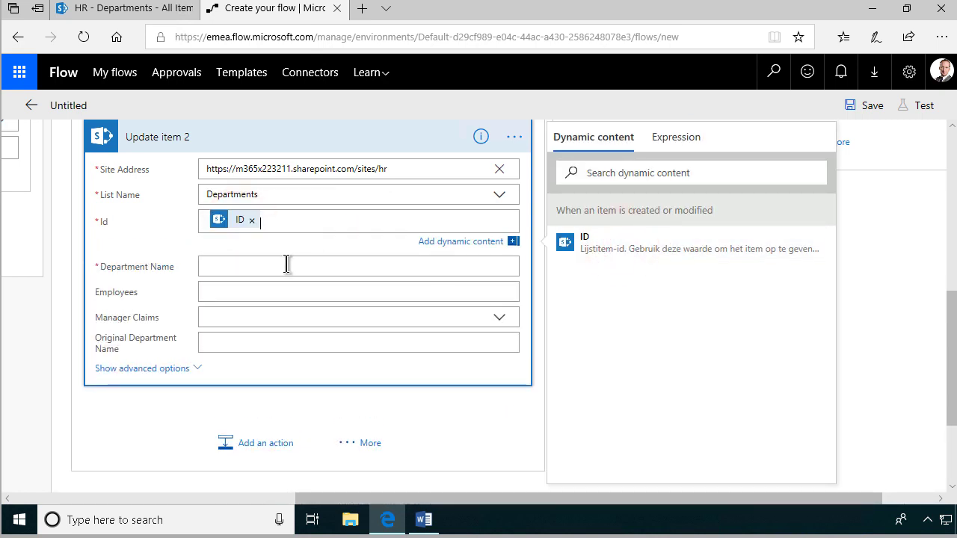
drag(830, 269, 837, 473)
scroll(773, 465, down, 1)
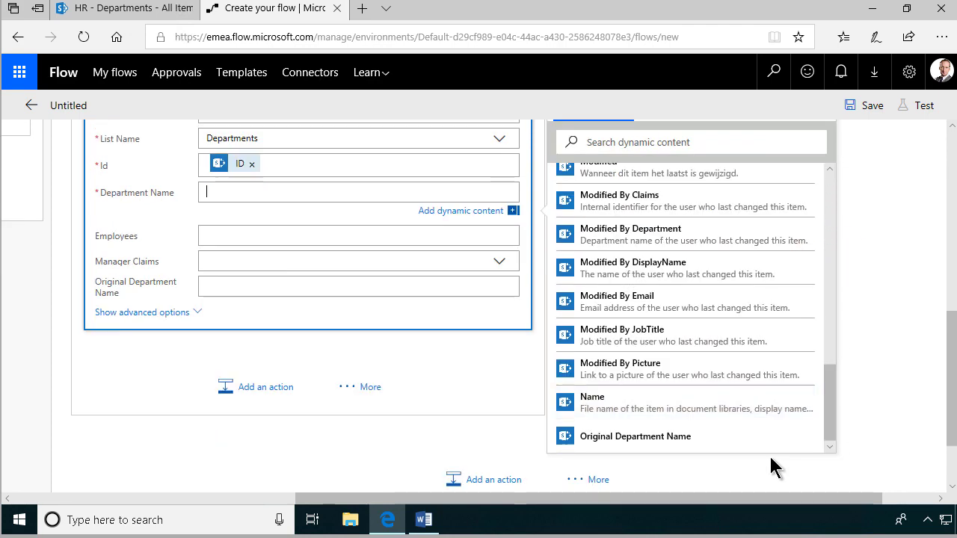
click(655, 442)
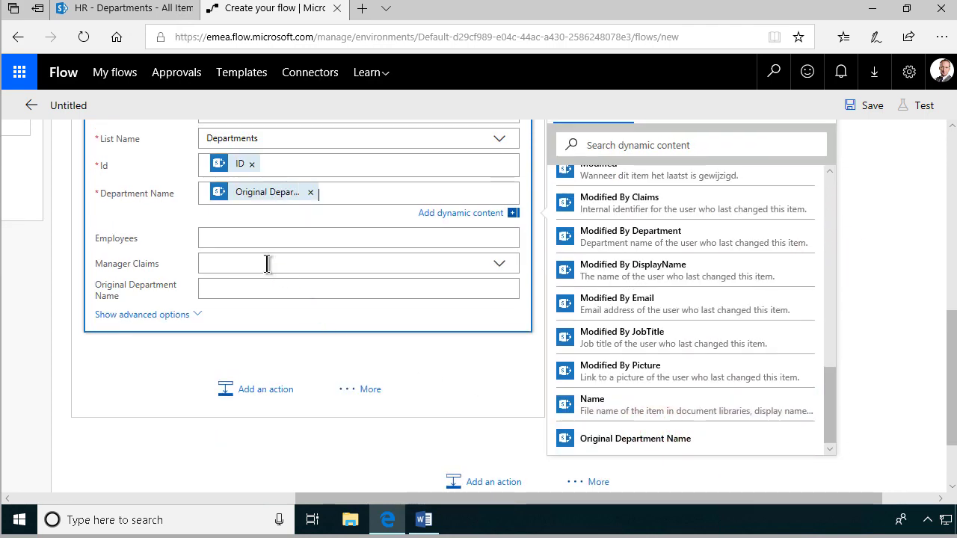
scroll(312, 269, up, 5)
scroll(313, 268, down, 3)
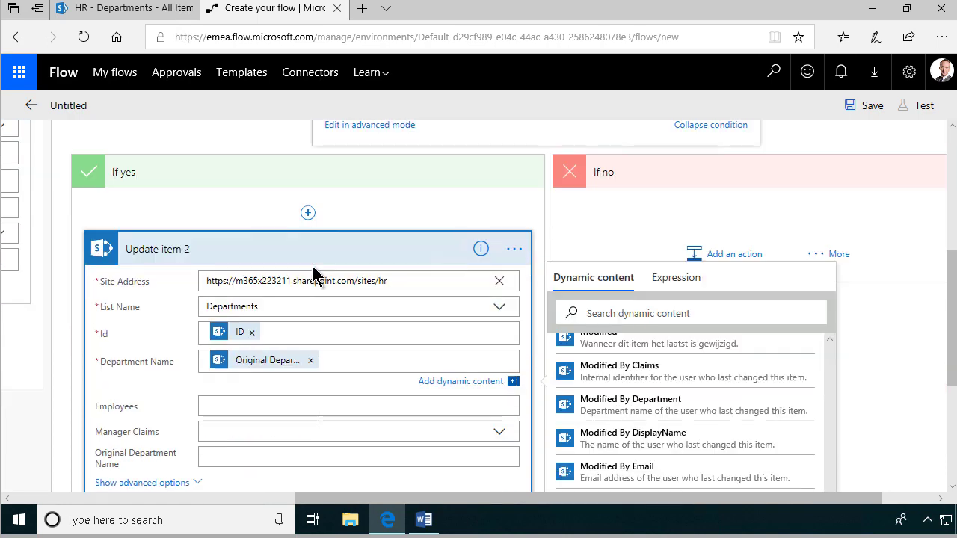
scroll(312, 268, down, 2)
scroll(312, 275, up, 2)
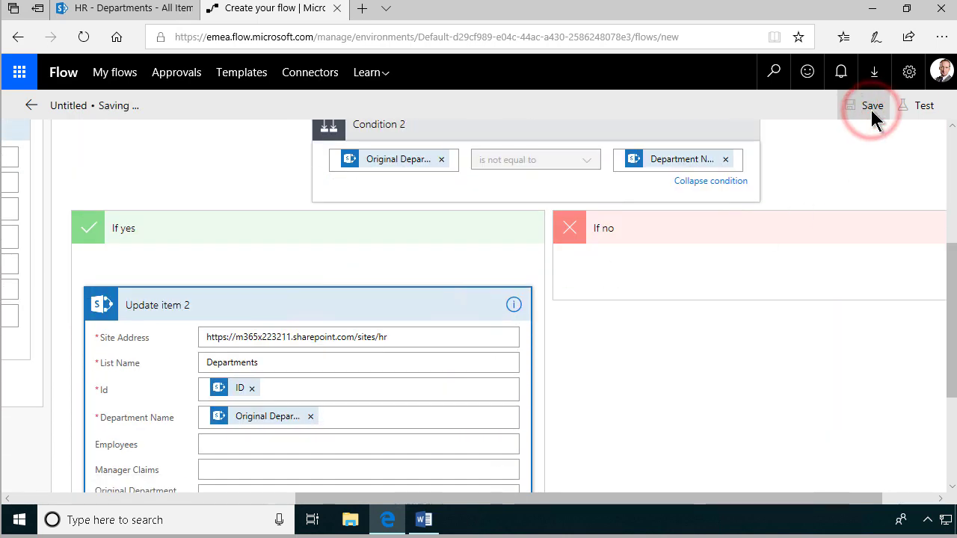
Rename the flow 'Save or rollback original department name' and save it for a manual-trigger test
click(207, 105)
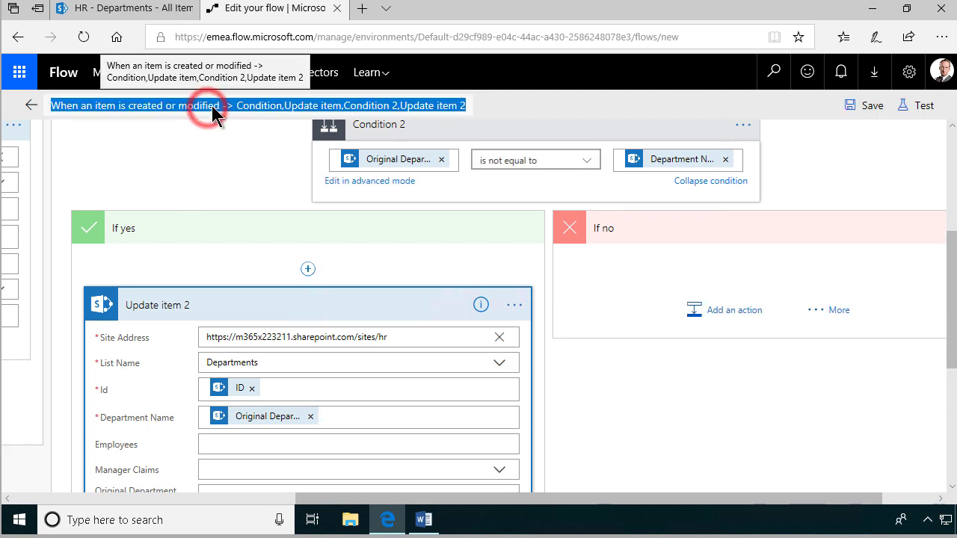
text(Save or ro)
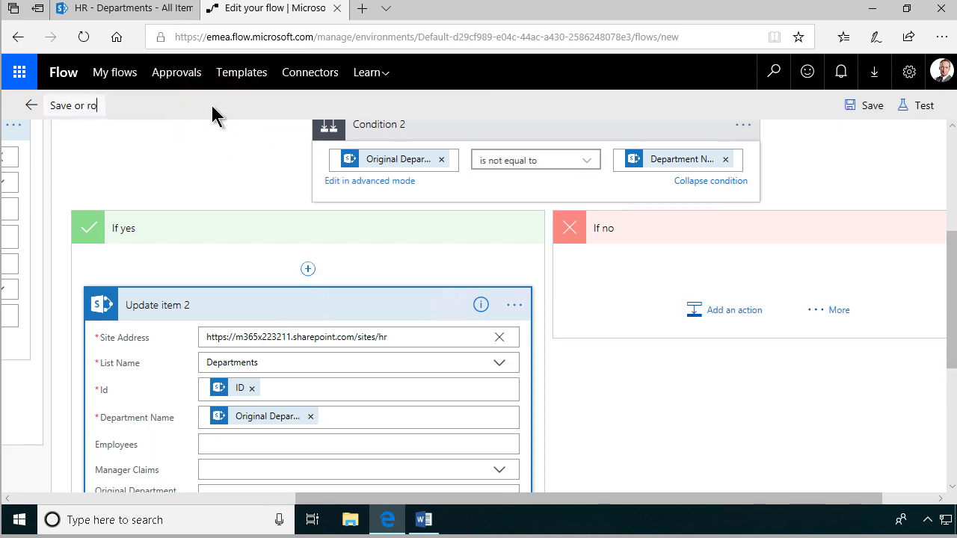
text(llback origina)
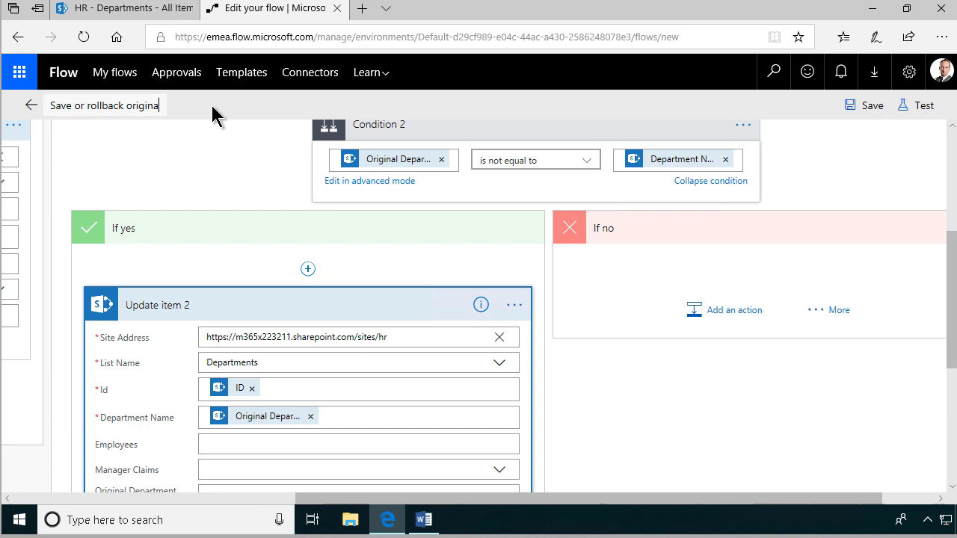
text(l department name)
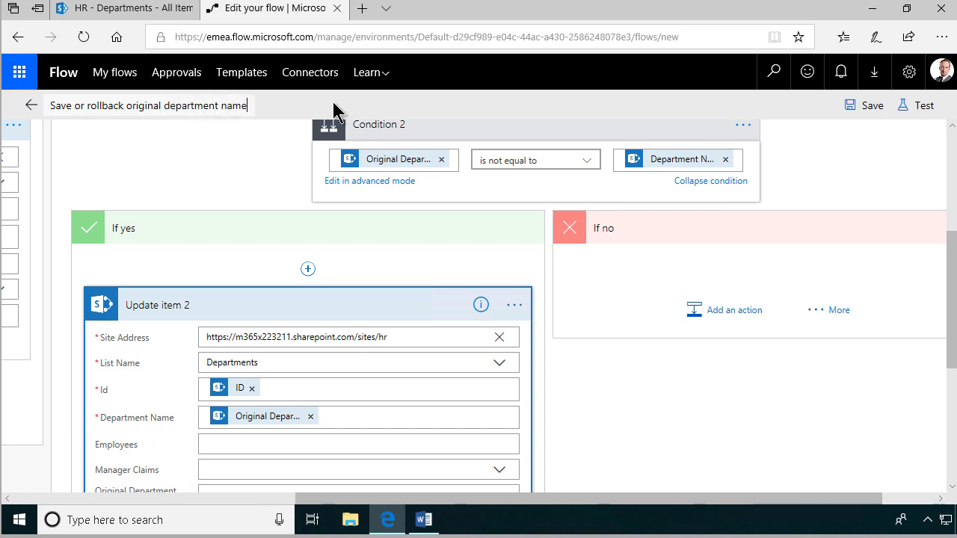
click(917, 105)
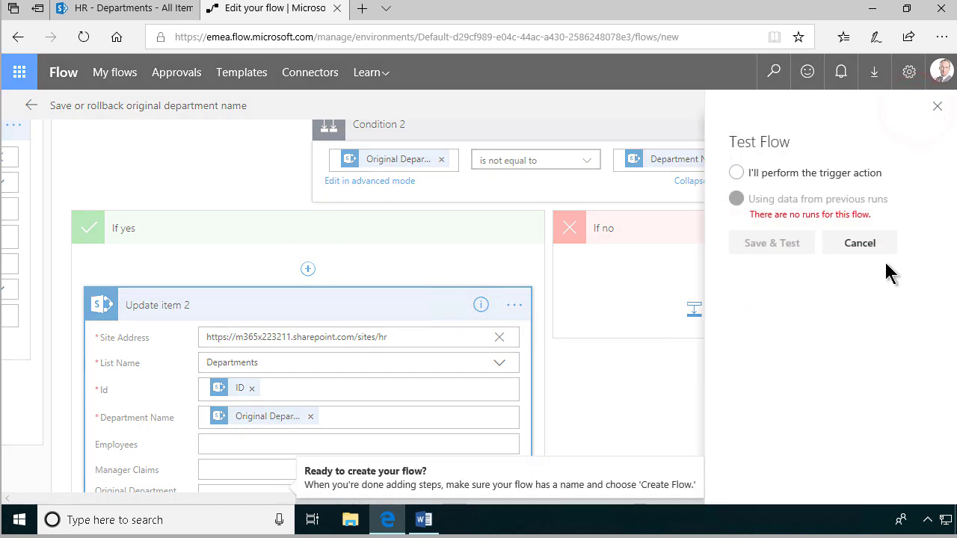
click(758, 178)
click(756, 243)
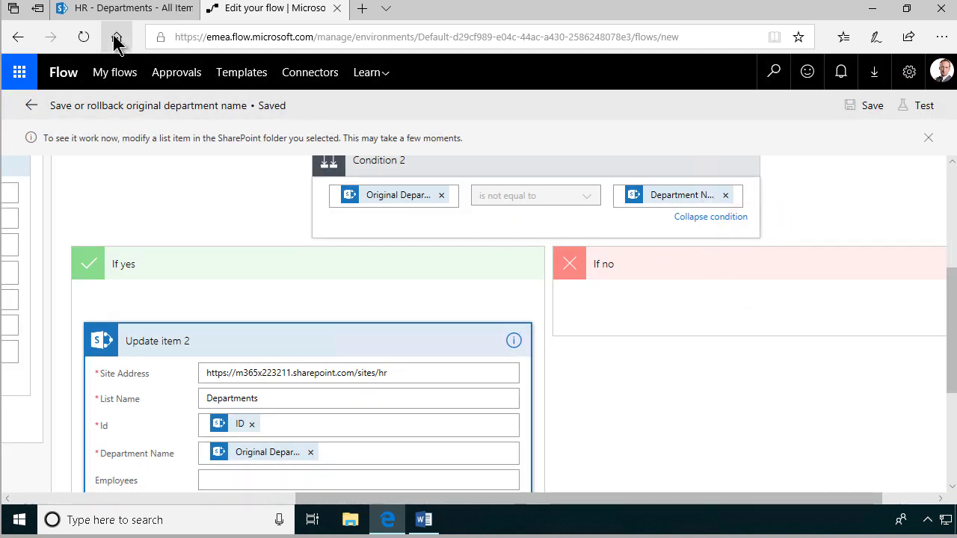
Add a North department item with 10 employees and the suggested person as manager
click(127, 9)
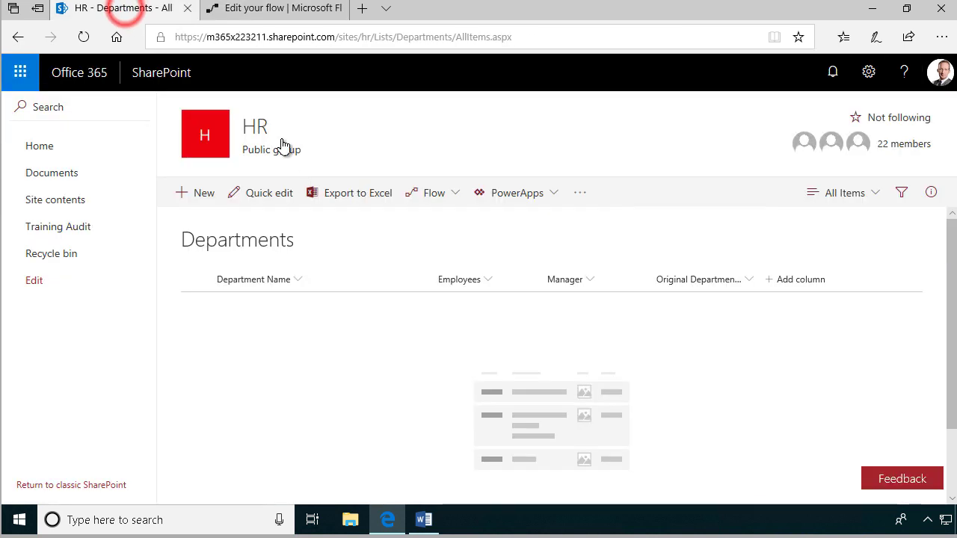
click(200, 192)
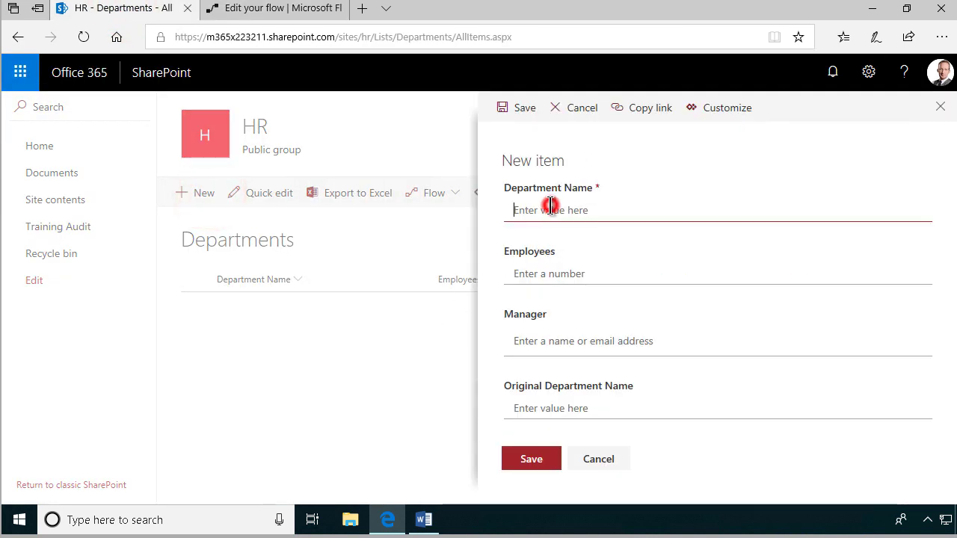
text(North)
key(Tab)
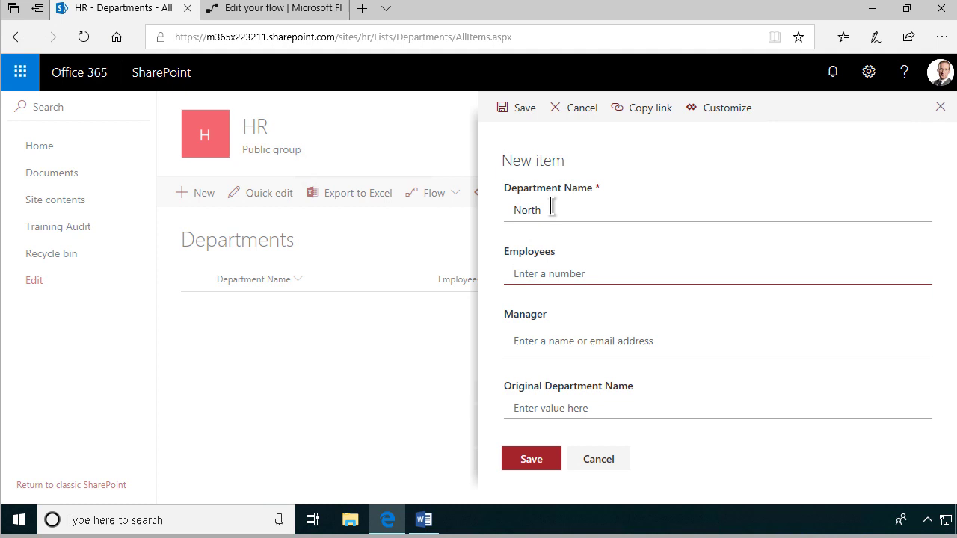
text(10)
key(Tab)
text(p)
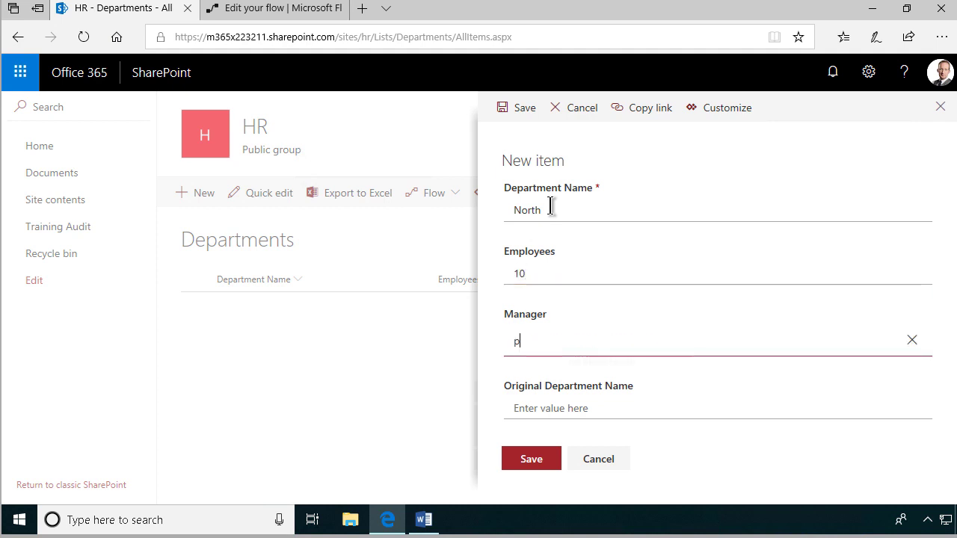
text(eter)
click(566, 375)
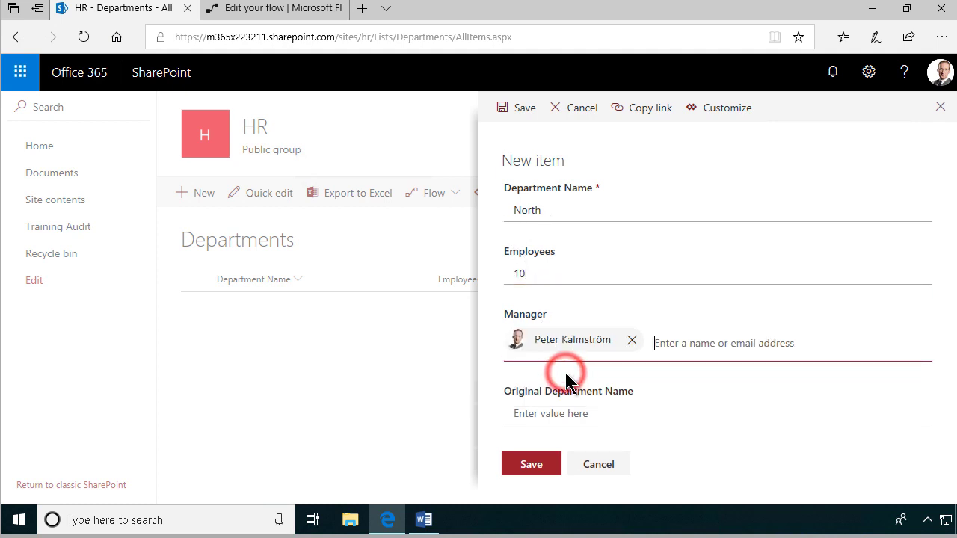
click(530, 463)
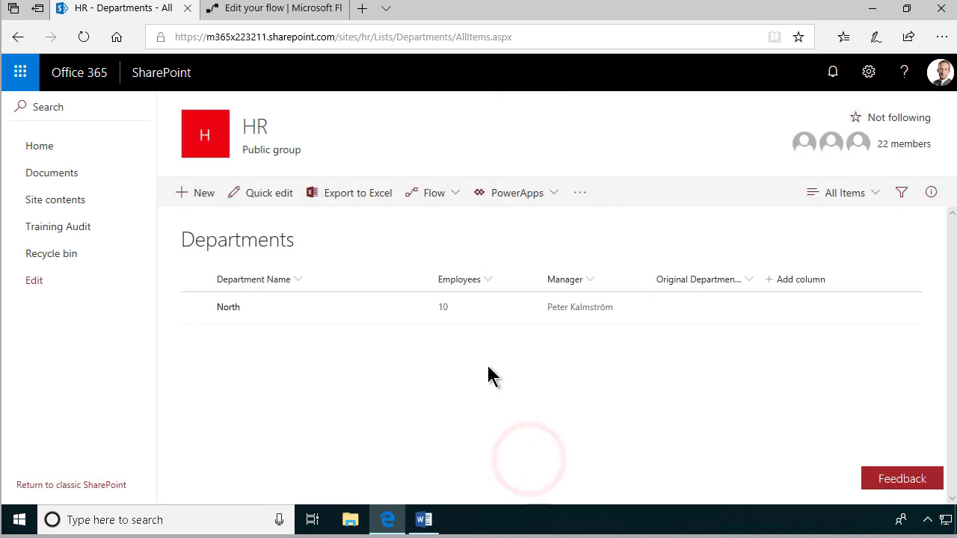
Reload the Departments list and confirm the flow's successful run on its page
click(84, 36)
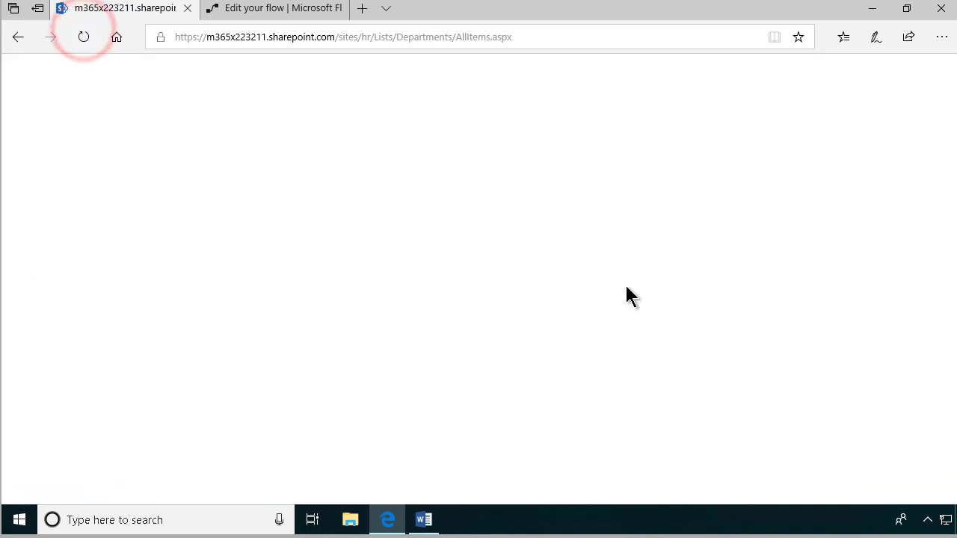
click(273, 11)
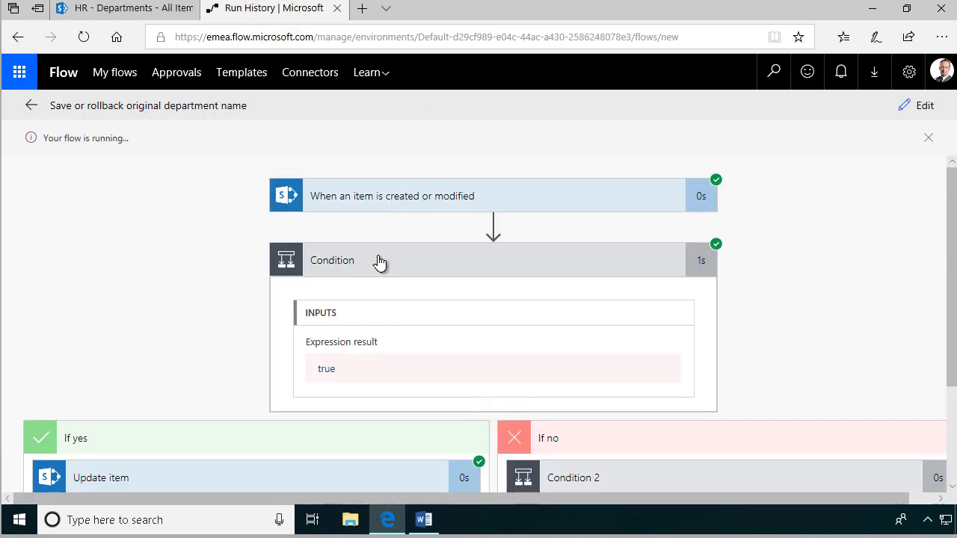
scroll(549, 317, down, 2)
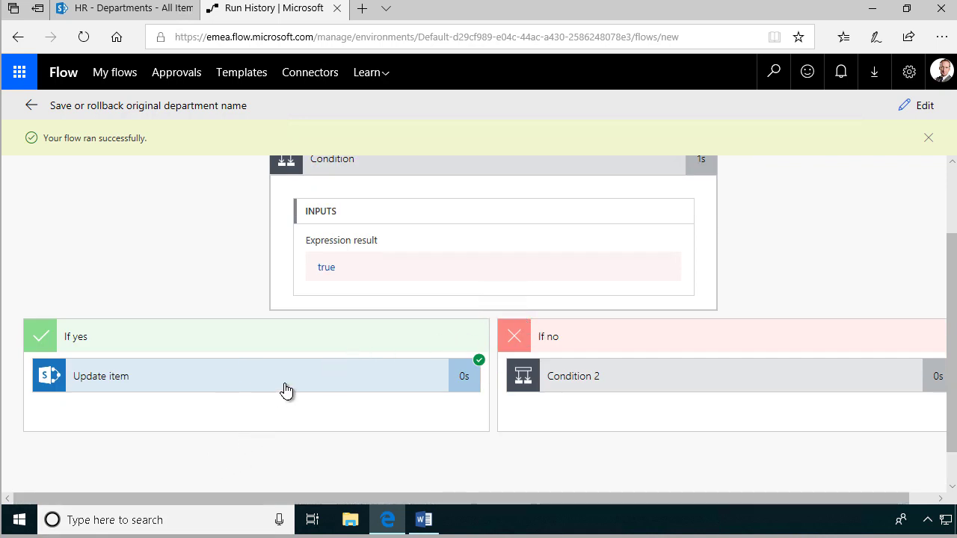
click(929, 141)
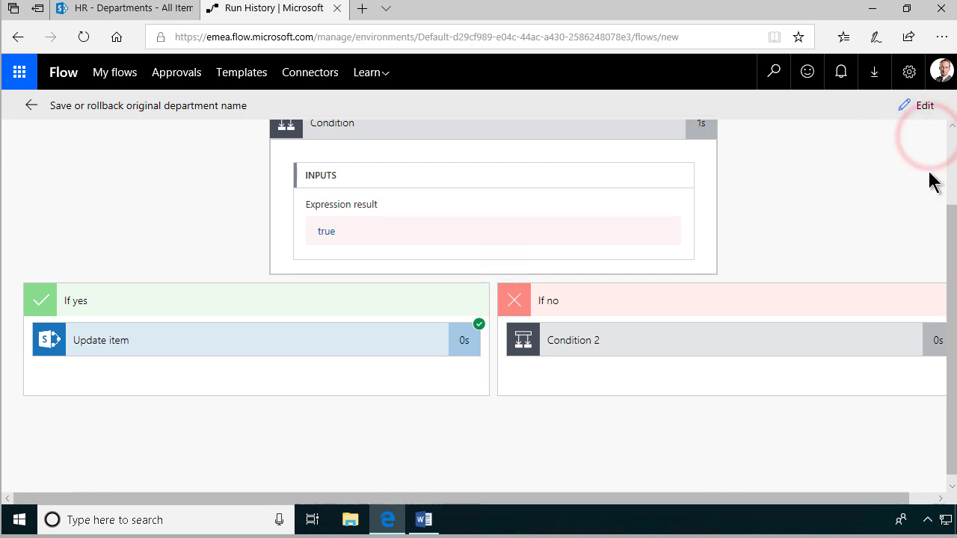
scroll(929, 180, up, 2)
Save the flow and start a new test that waits for a manual trigger action
click(912, 112)
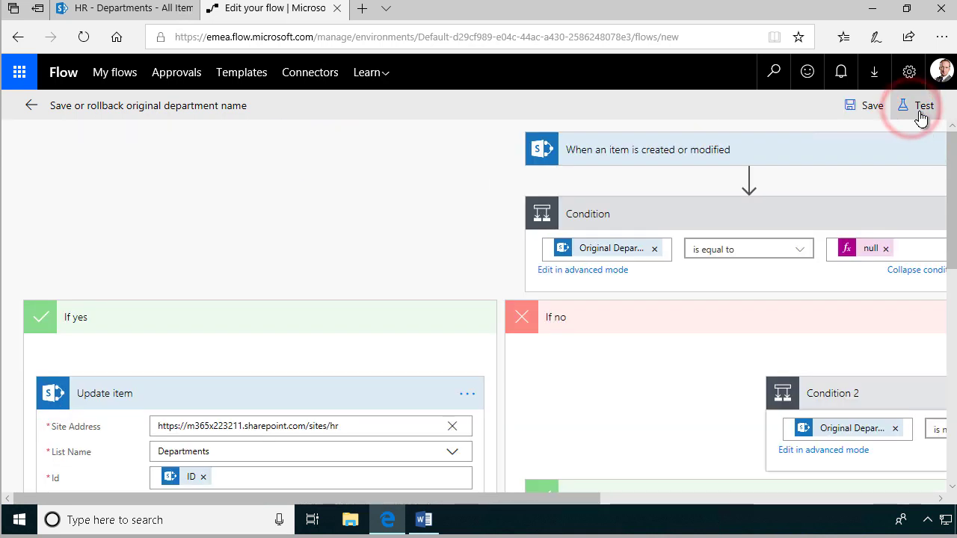
click(924, 108)
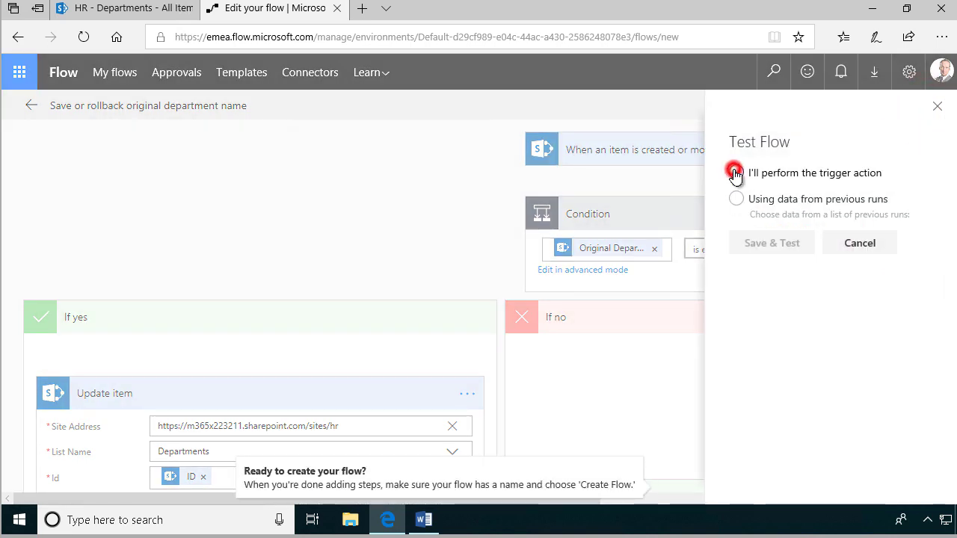
click(734, 172)
click(780, 246)
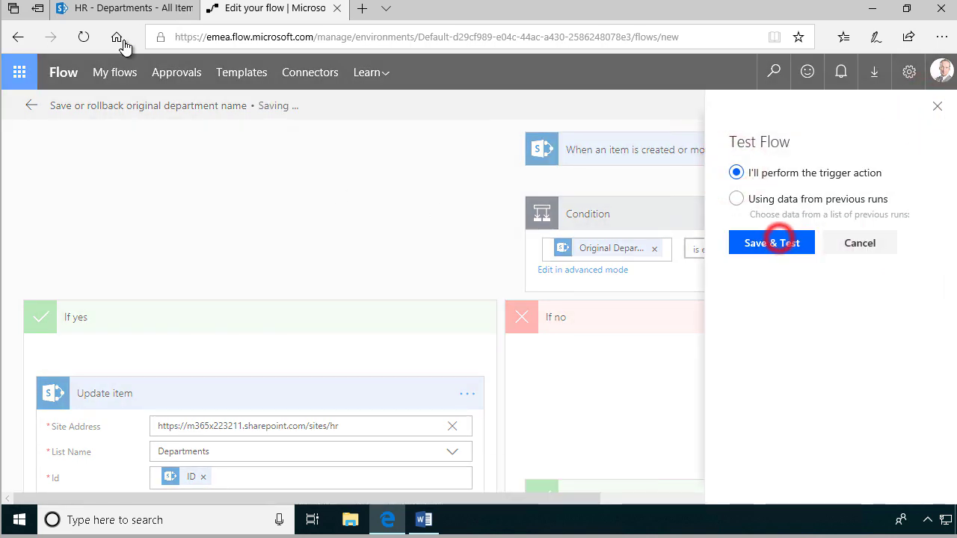
click(134, 9)
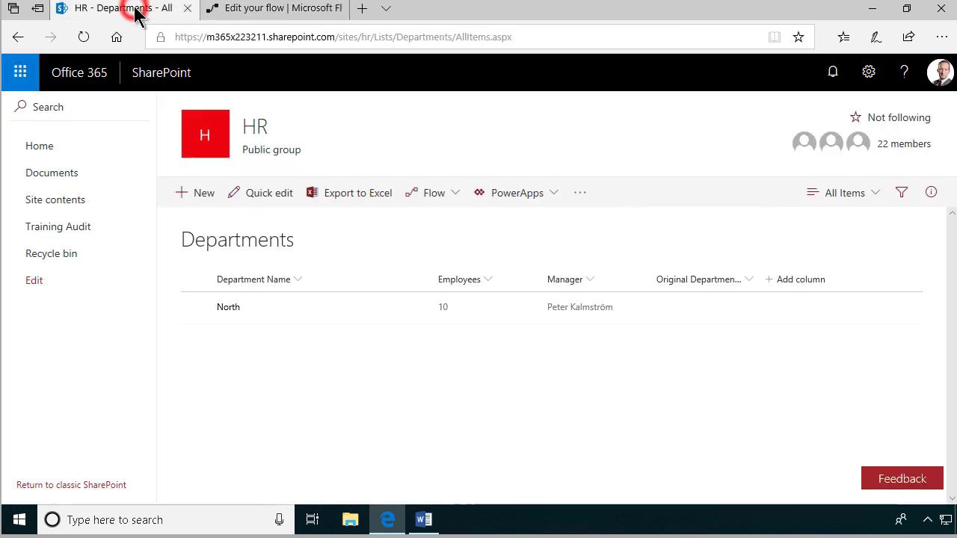
Refresh the Departments list to see North filled in as its Original Department Name
click(83, 37)
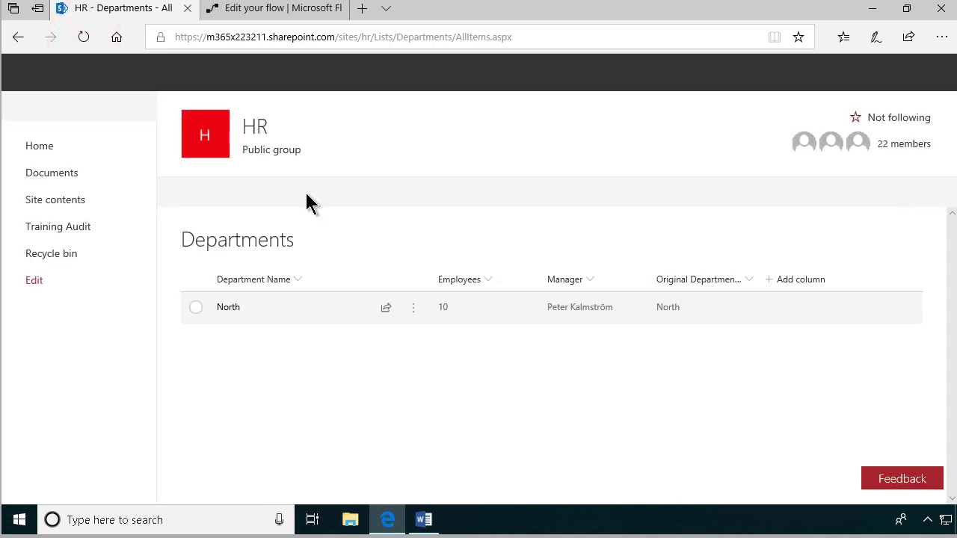
click(277, 9)
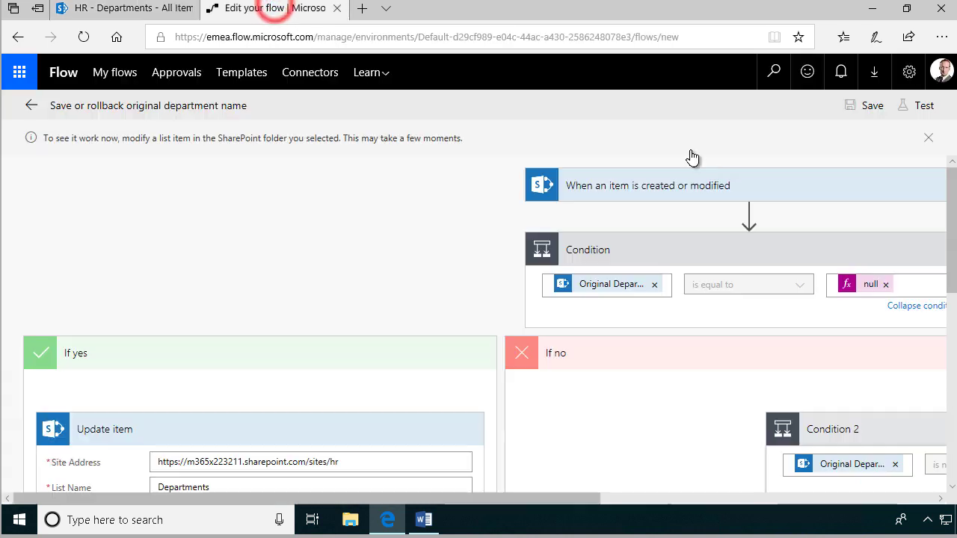
click(107, 9)
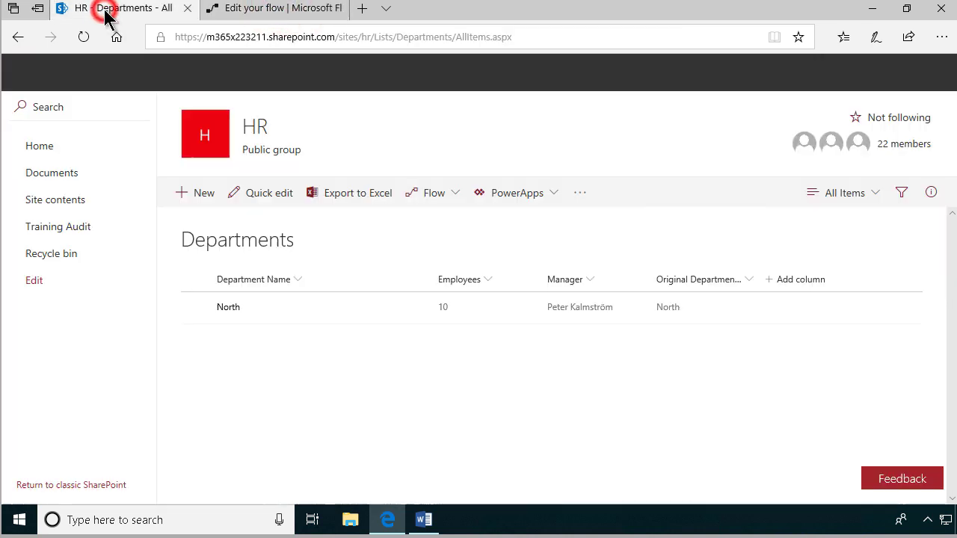
Rename the North department to North1 in Quick edit, then exit grid editing
click(262, 194)
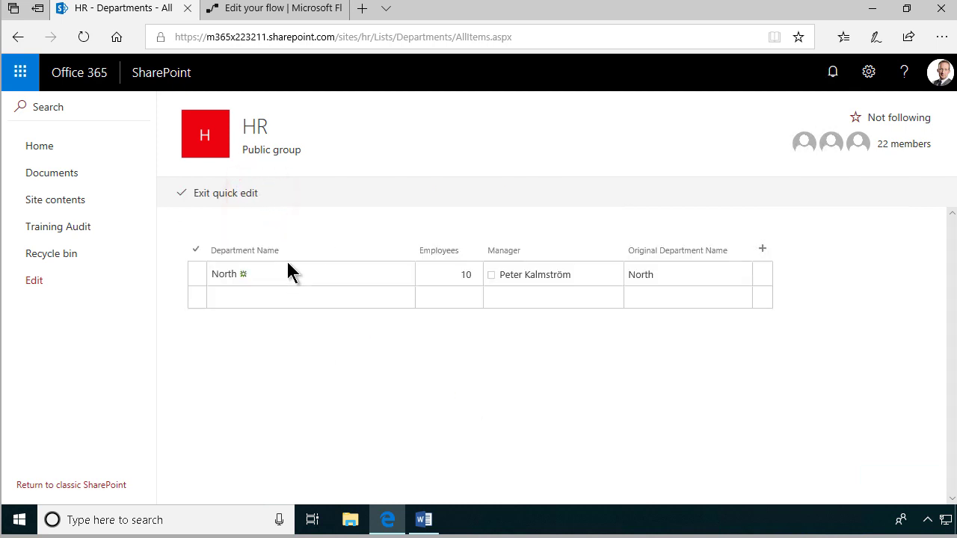
click(277, 274)
click(272, 274)
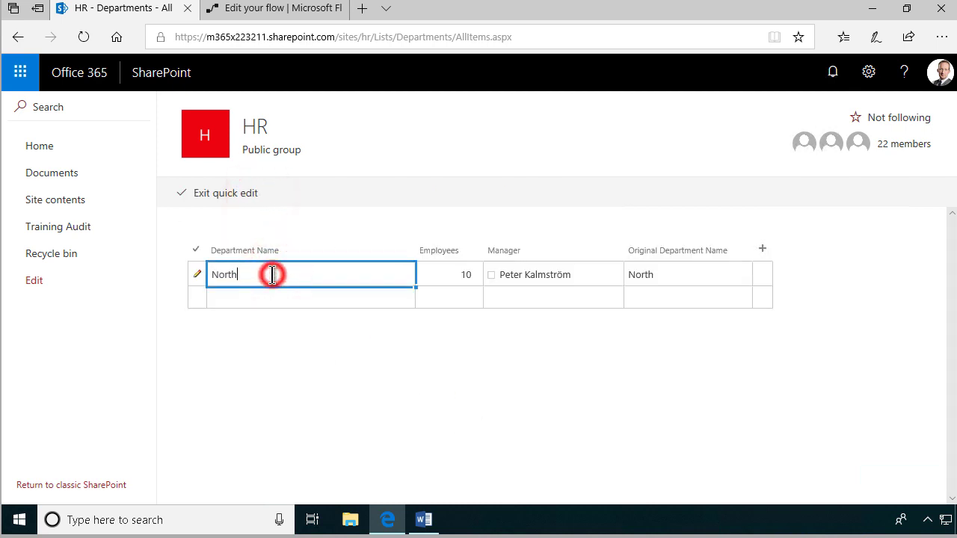
text(1)
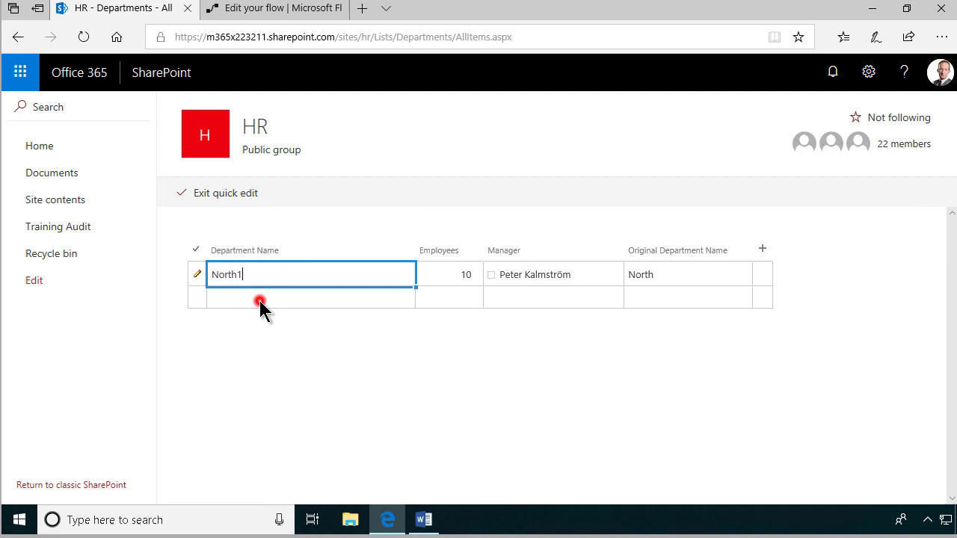
click(261, 302)
click(214, 201)
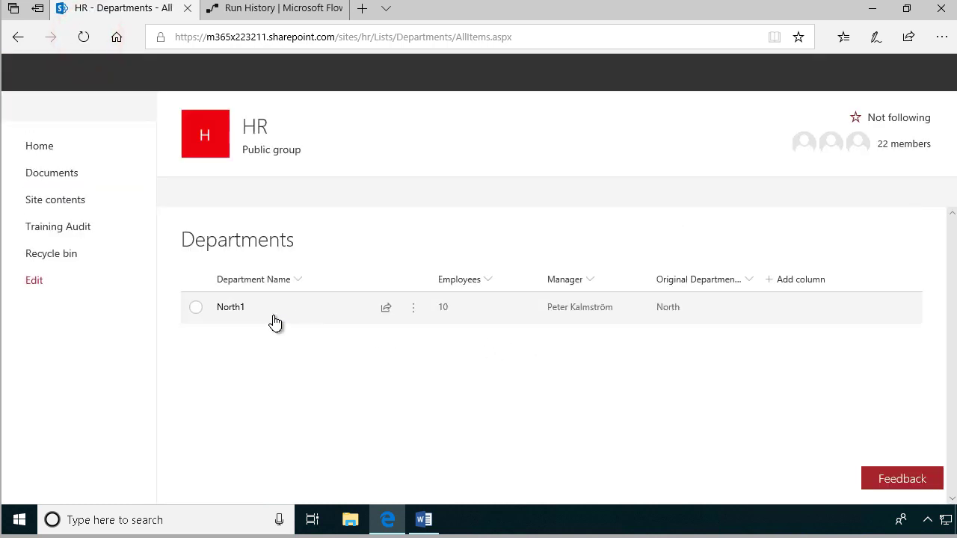
Refresh the list and check the flow's run history to confirm North is restored
click(83, 36)
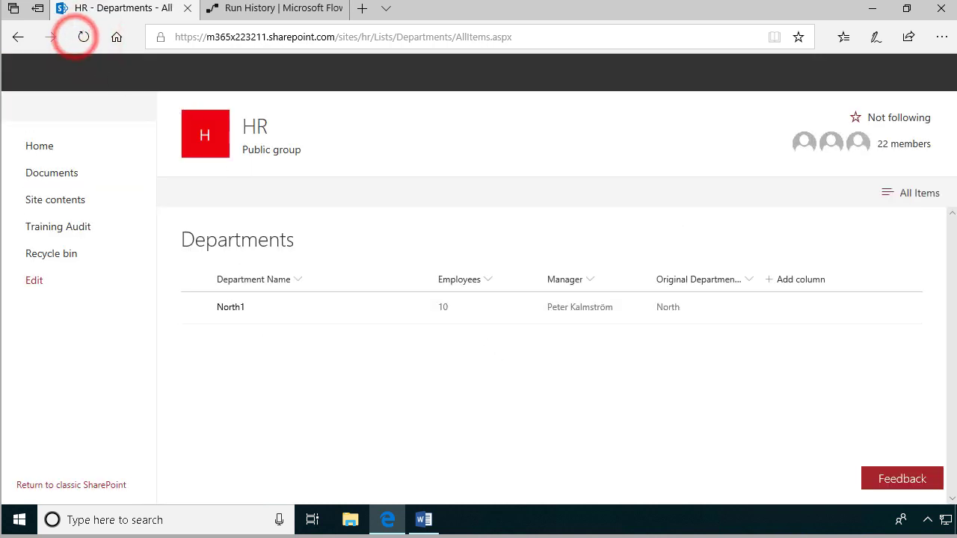
click(273, 8)
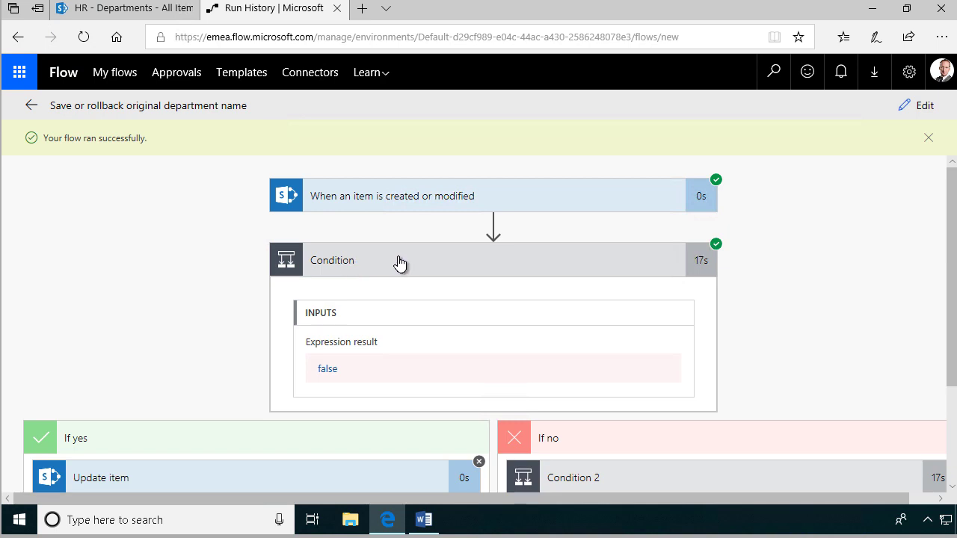
click(138, 9)
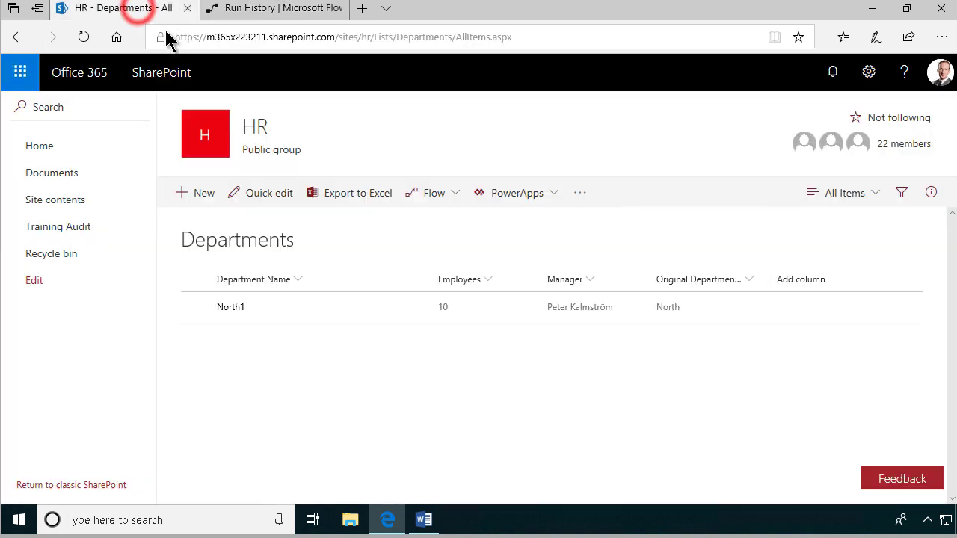
click(84, 37)
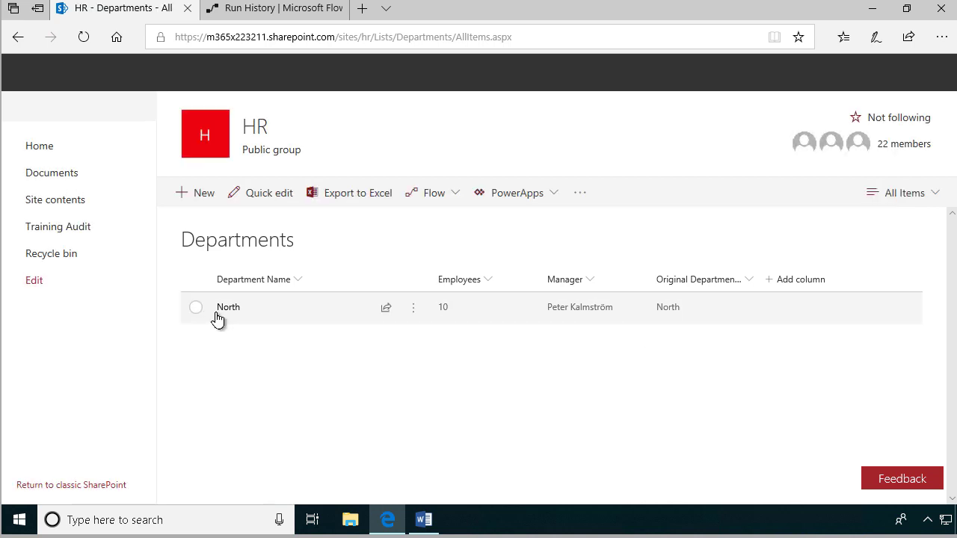
Close the 'Your flow ran successfully' banner on the run history and return to HR - Departments
click(254, 9)
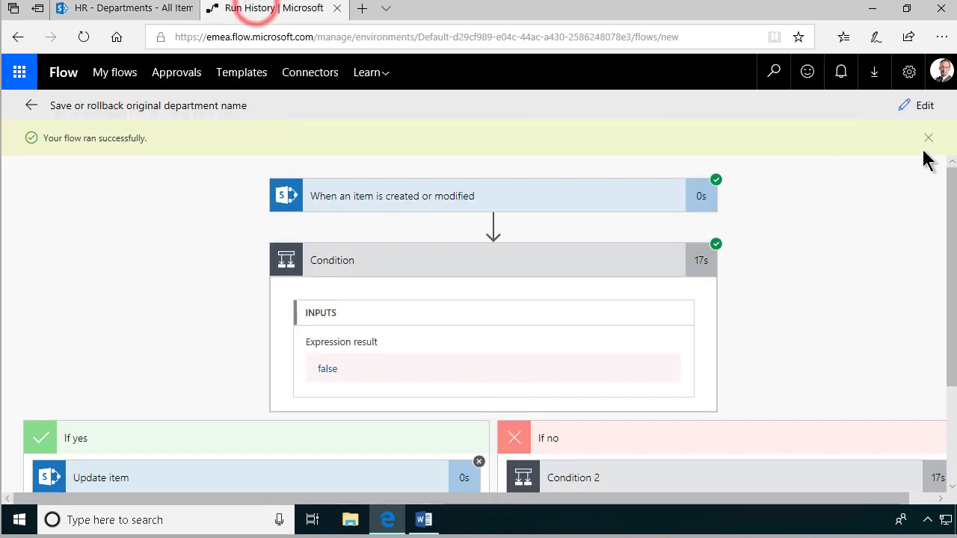
click(115, 73)
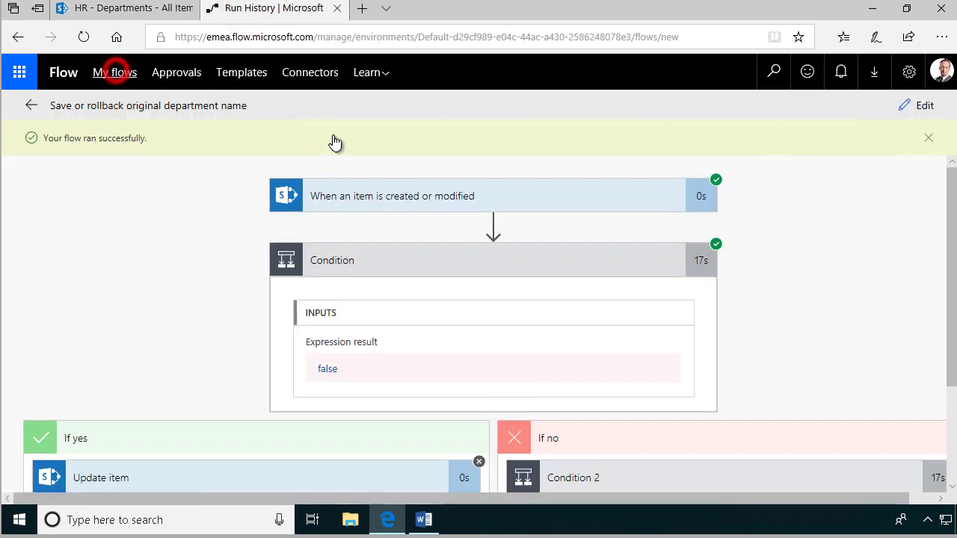
click(532, 313)
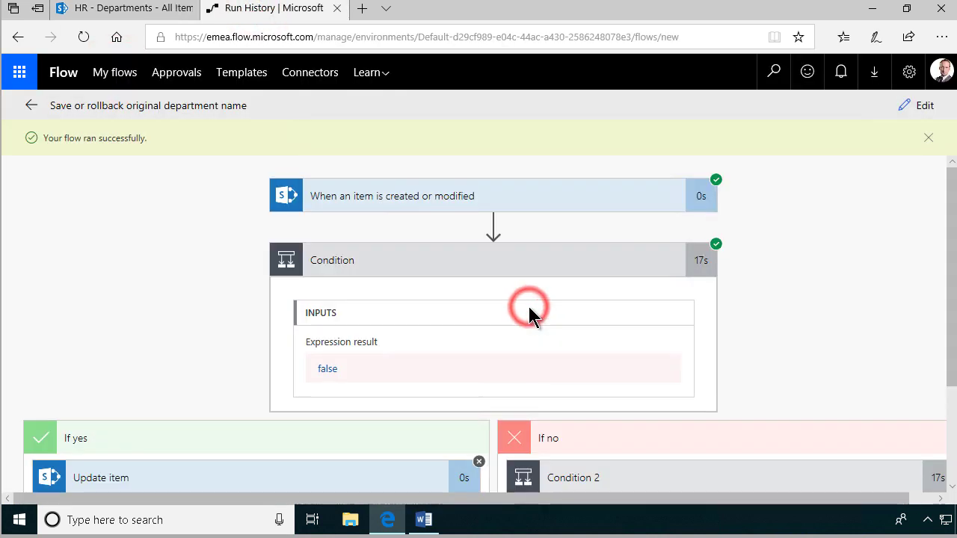
click(928, 139)
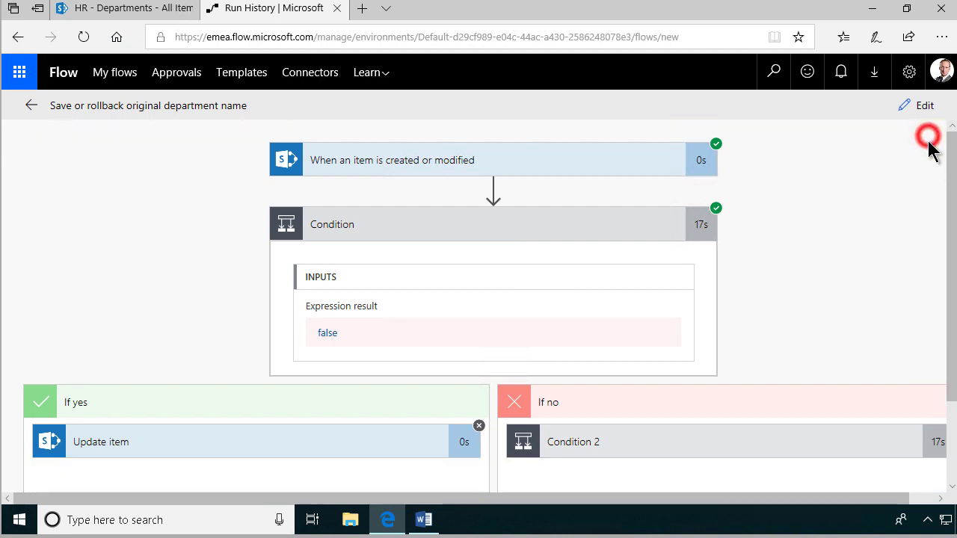
click(113, 11)
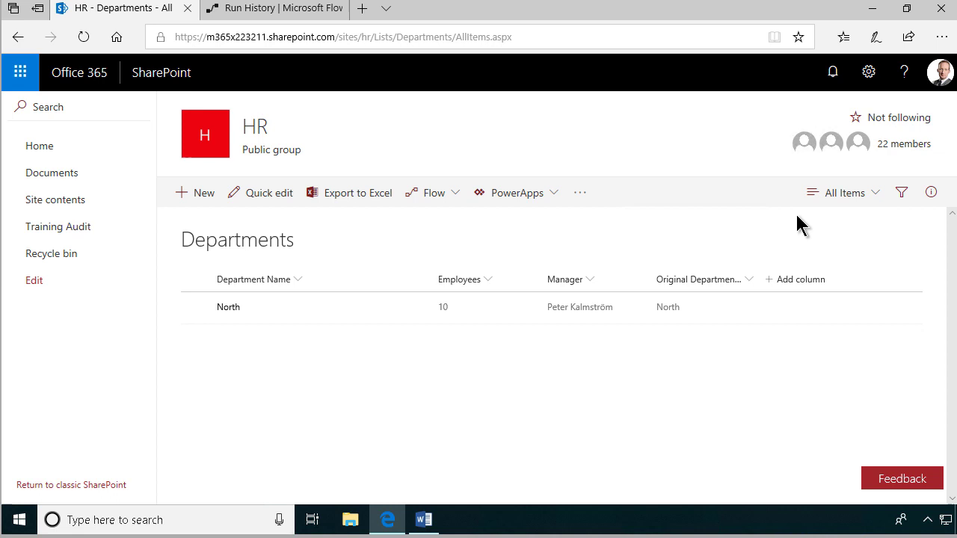
Uncheck Original Department Name in the All Items view, leaving Department Name, Employees and Manager
click(874, 193)
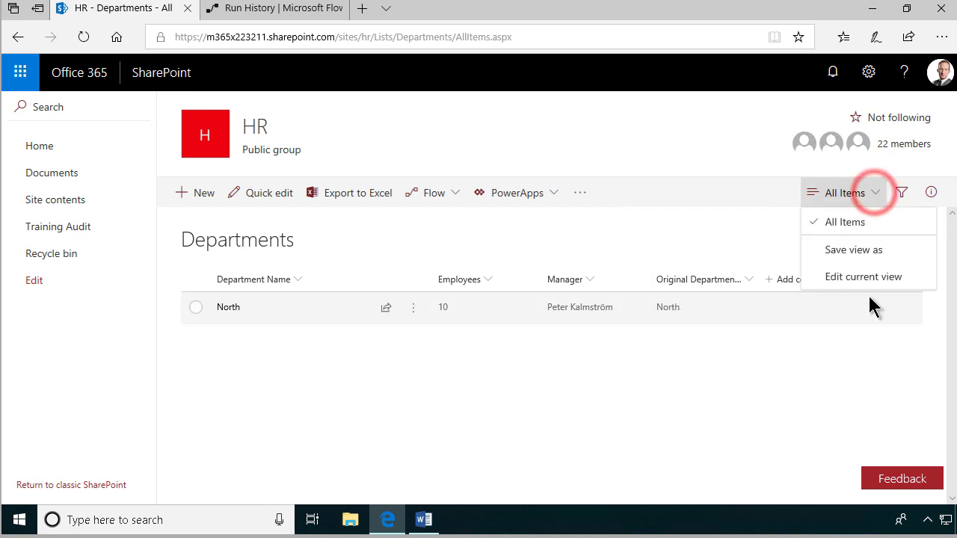
click(861, 278)
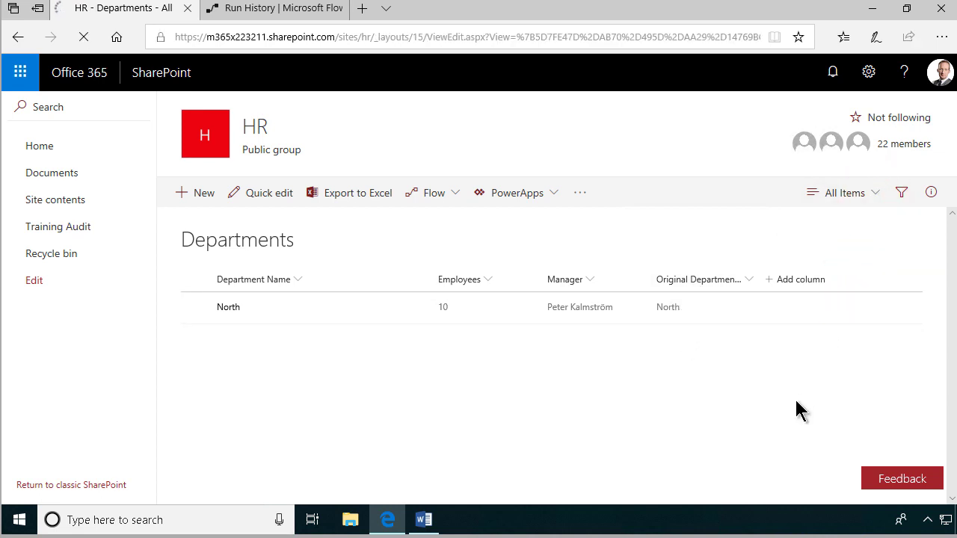
scroll(792, 409, down, 3)
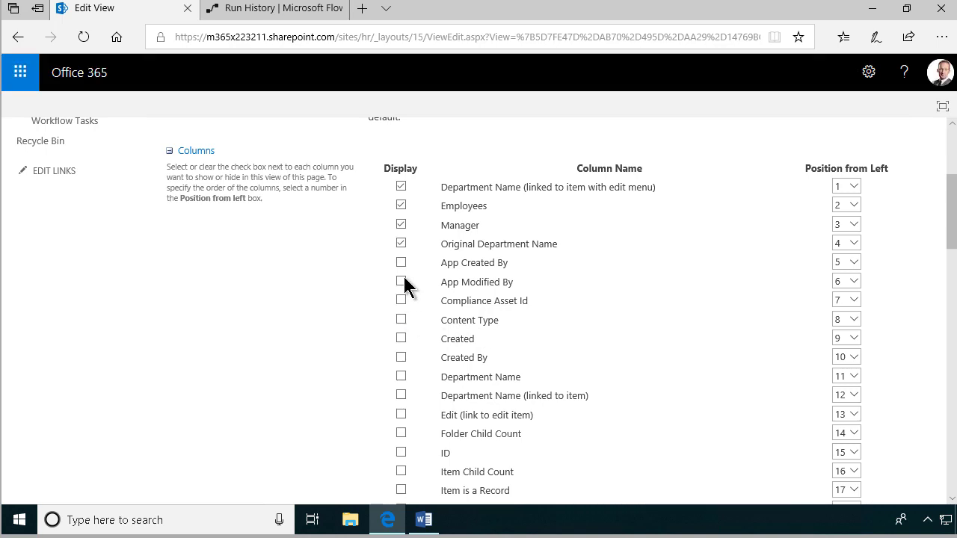
click(401, 243)
scroll(695, 317, up, 3)
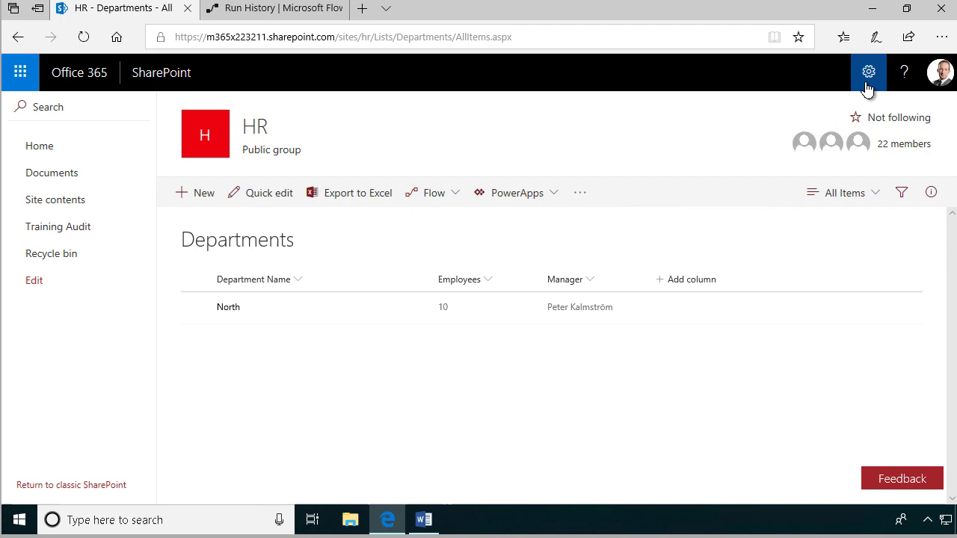
Open the Contoso Department site content type from the full site settings
click(868, 72)
click(826, 278)
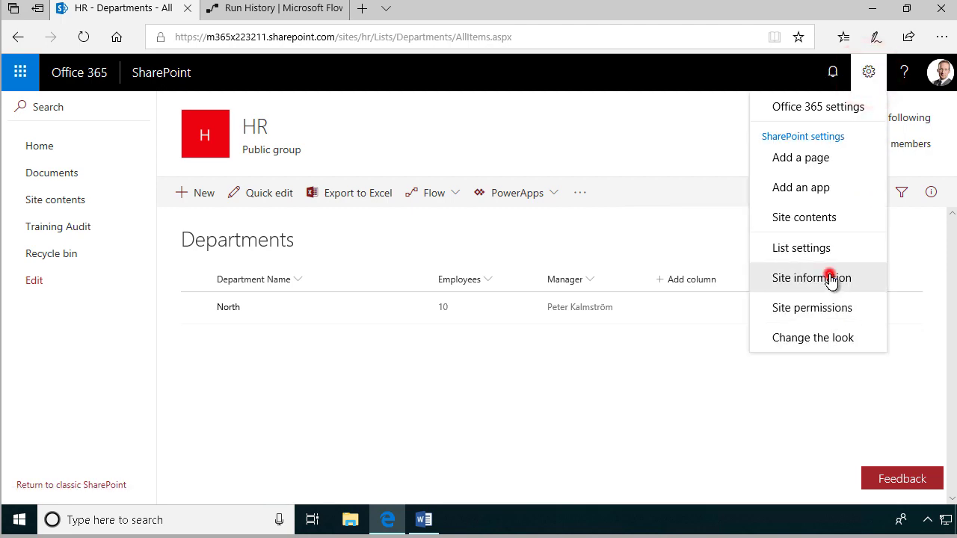
click(792, 465)
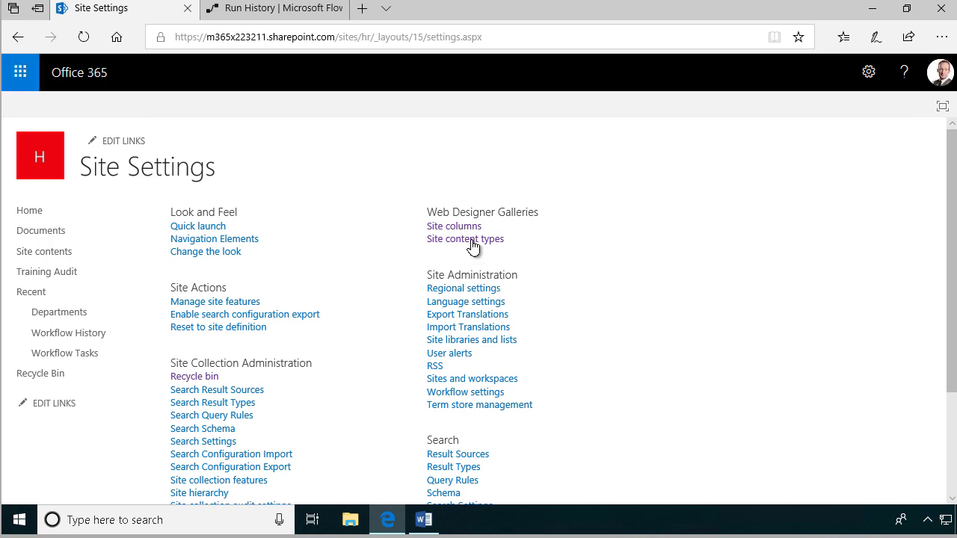
click(471, 239)
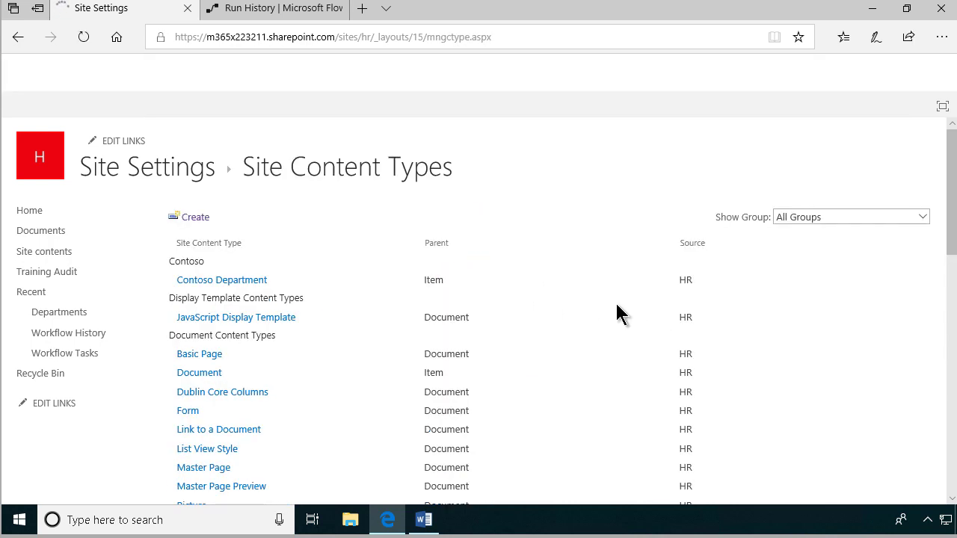
click(247, 281)
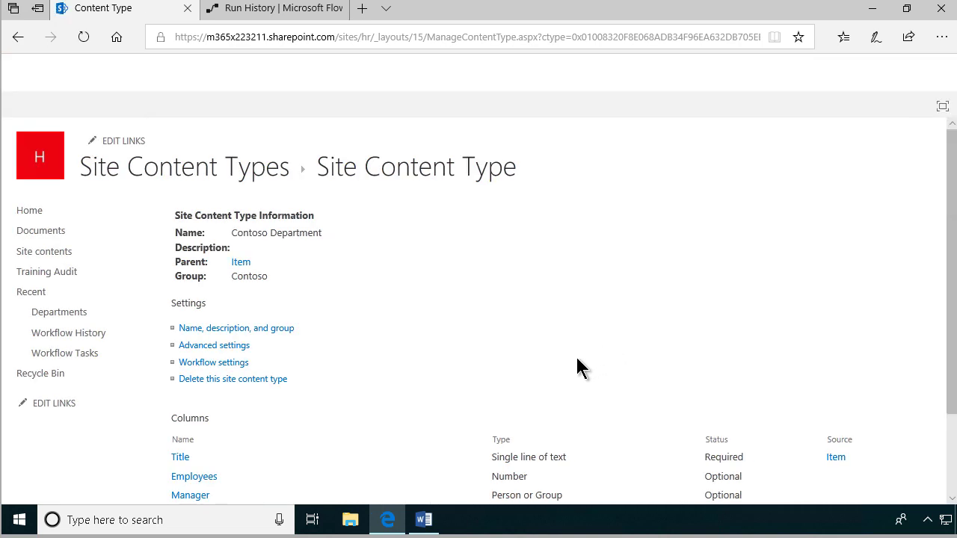
Set the content type's Original Department Name column to Hidden and return to Departments
scroll(576, 367, down, 3)
click(231, 407)
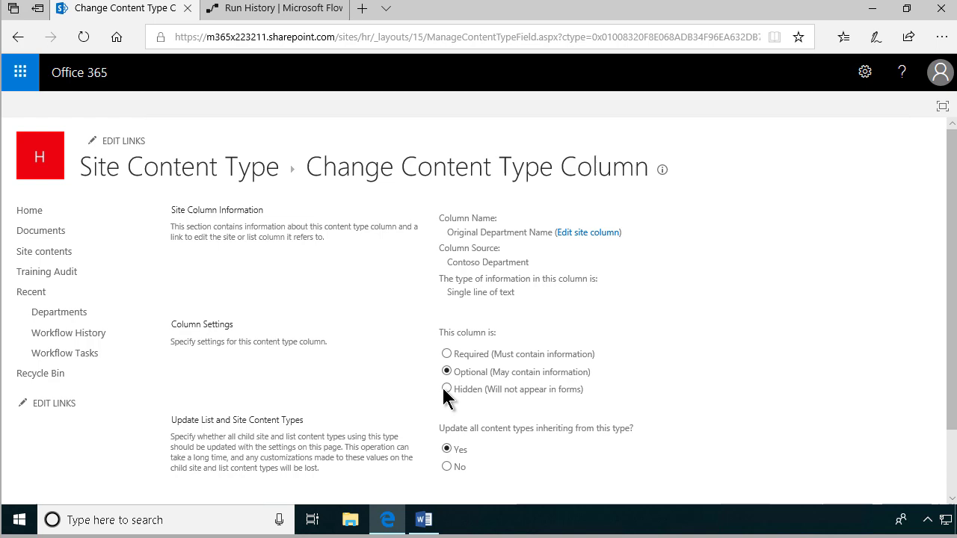
click(447, 390)
scroll(523, 411, down, 1)
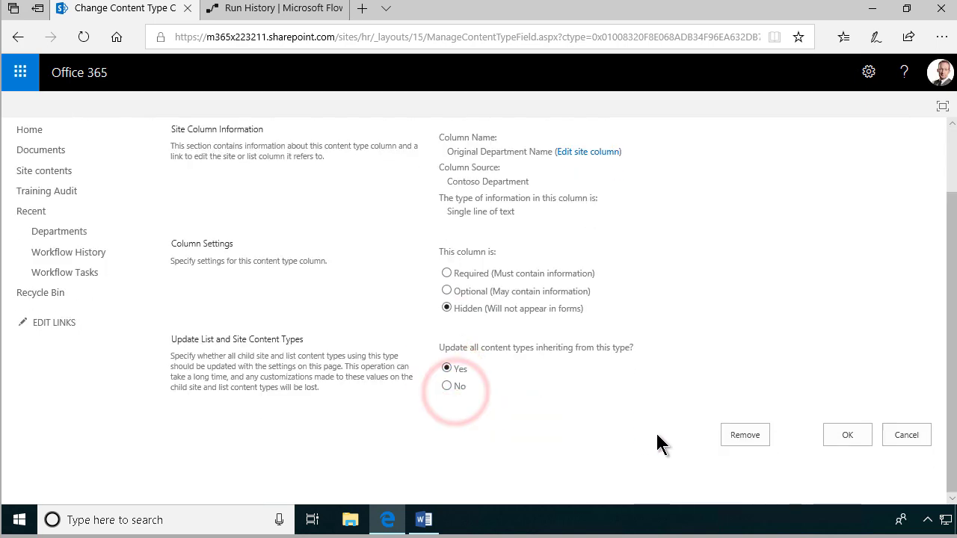
click(845, 436)
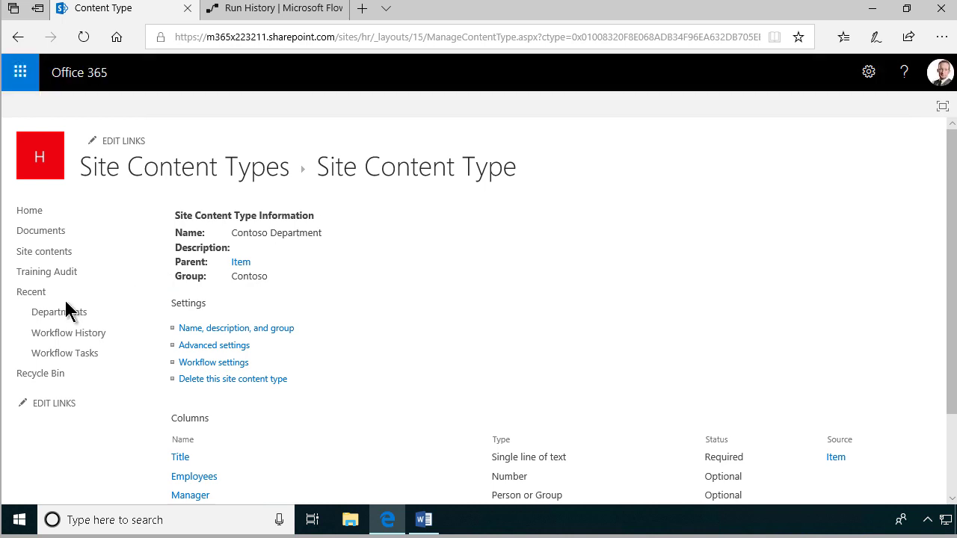
click(64, 310)
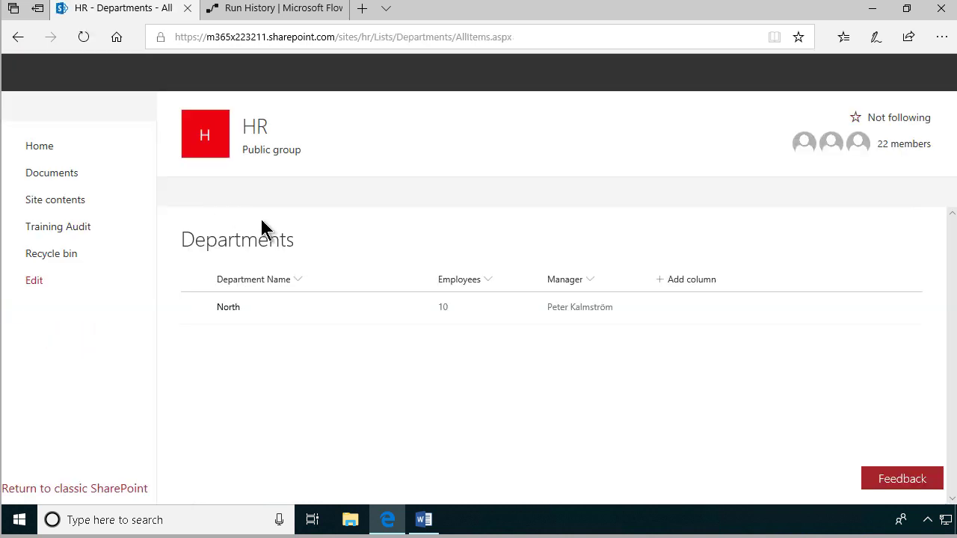
Add department South with 20 employees and the suggested manager, save, and reload the list
click(203, 191)
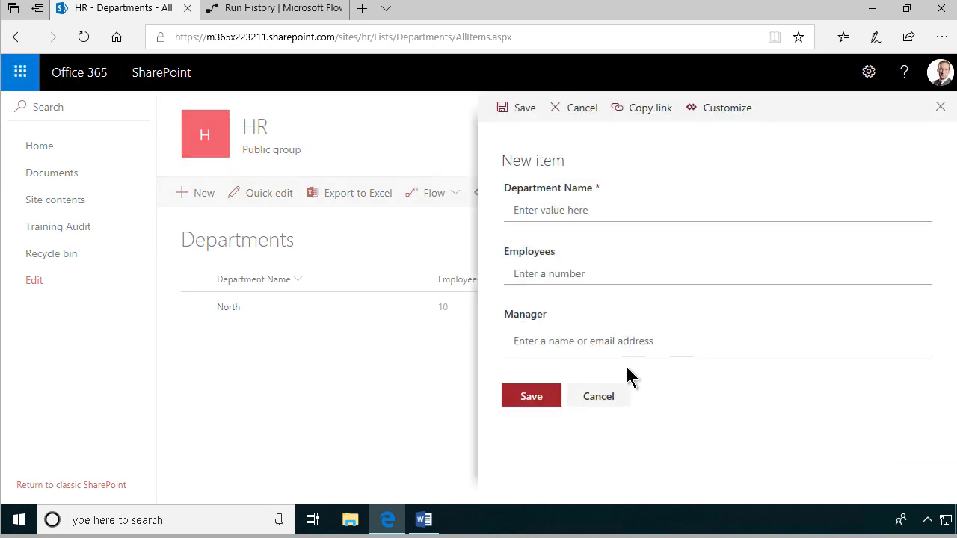
click(546, 209)
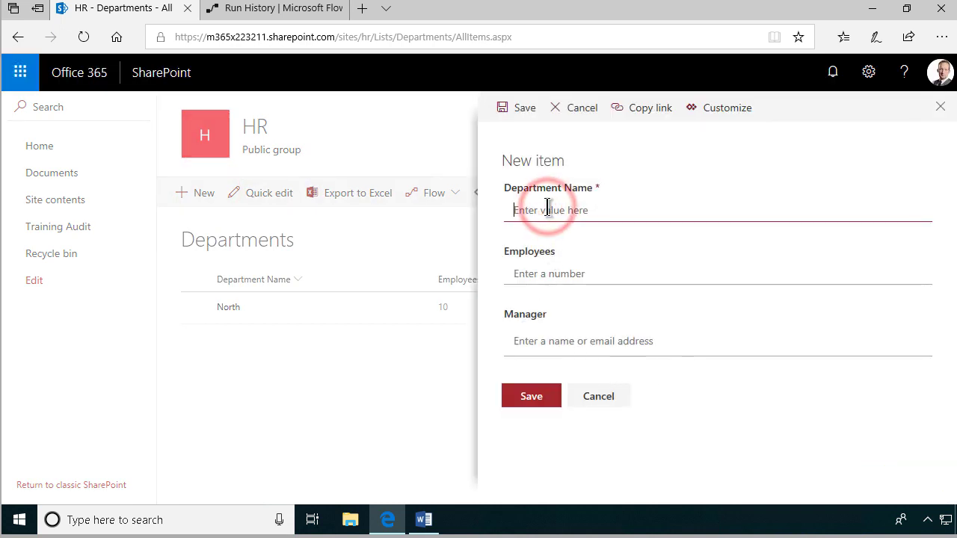
text(South)
key(Tab)
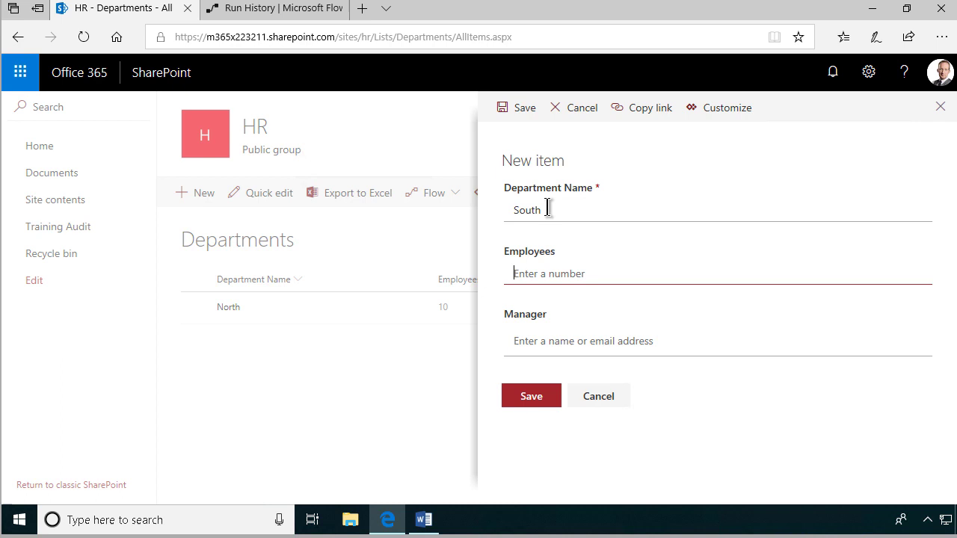
text(20)
key(Tab)
text(Ale)
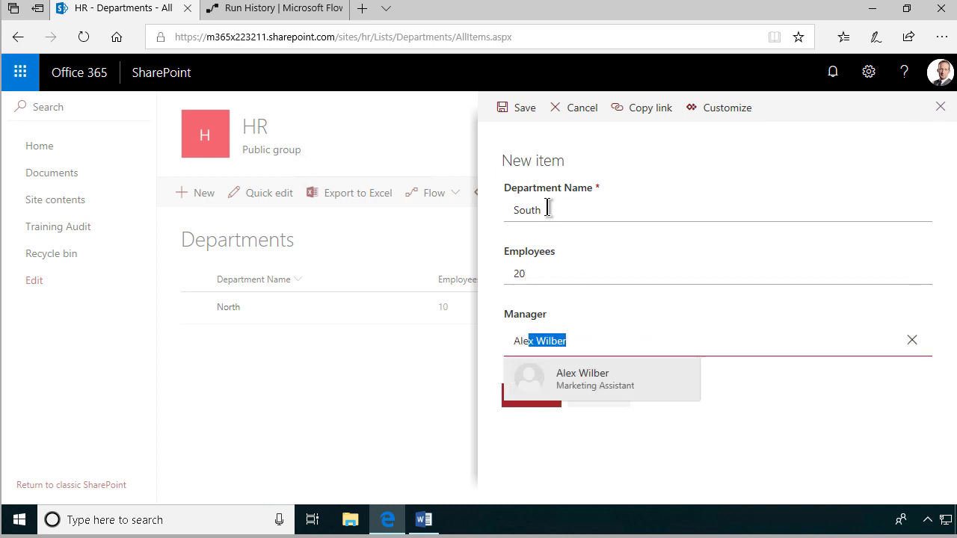
click(587, 377)
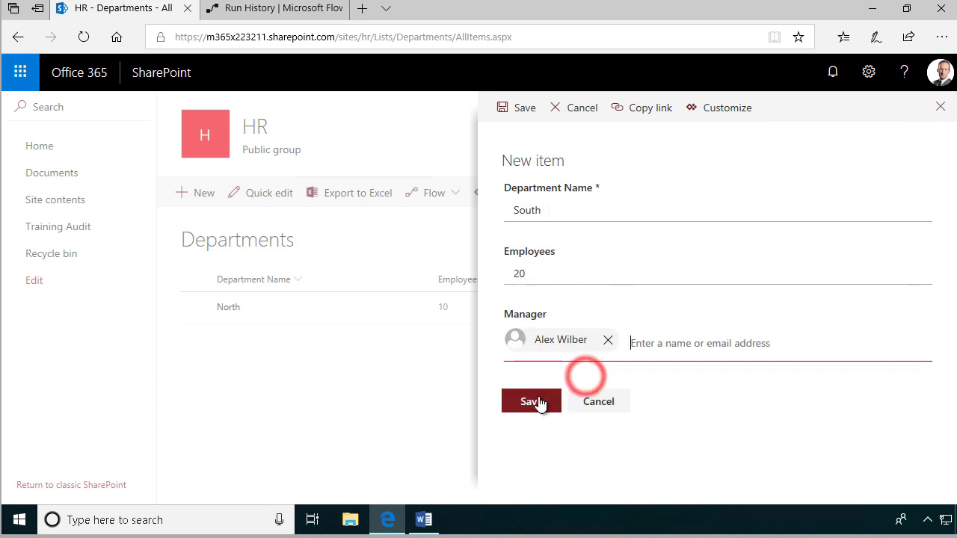
click(539, 396)
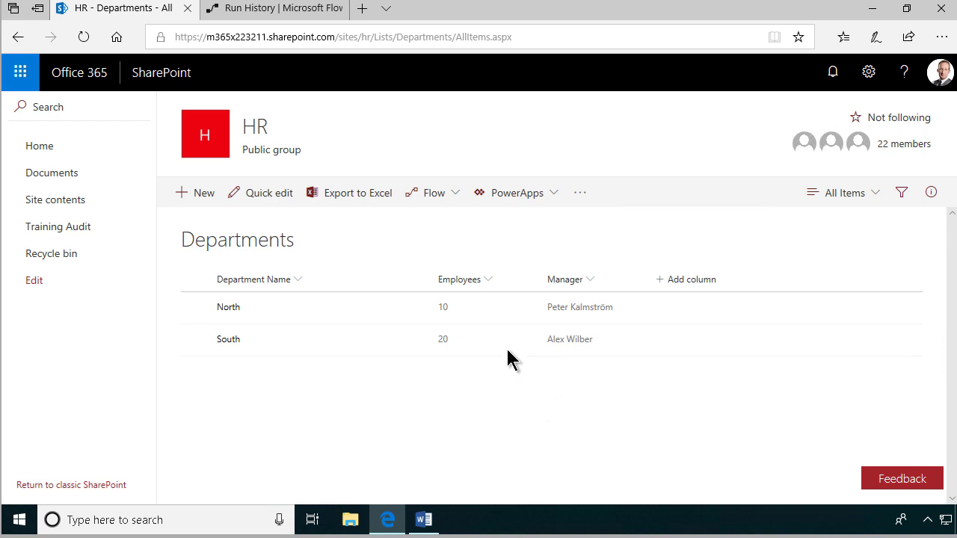
click(83, 37)
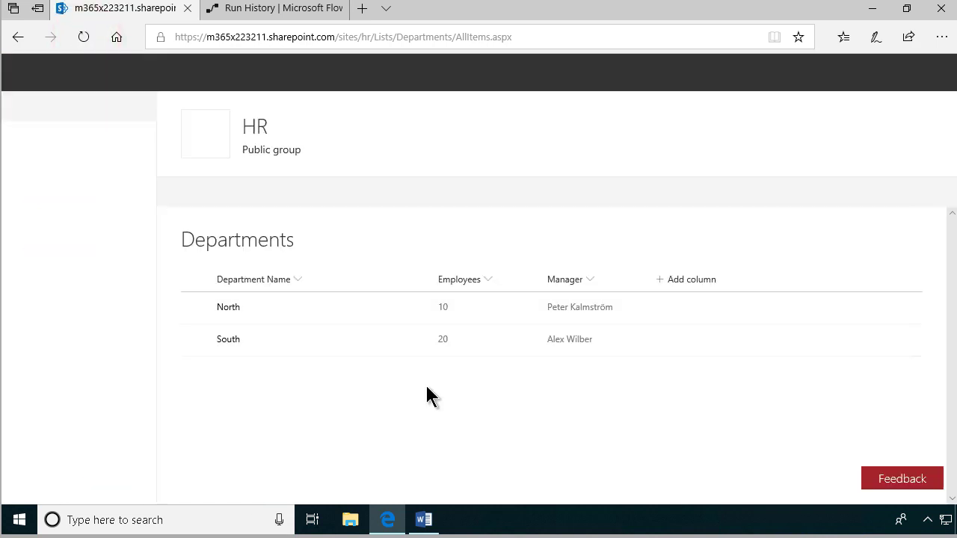
click(90, 43)
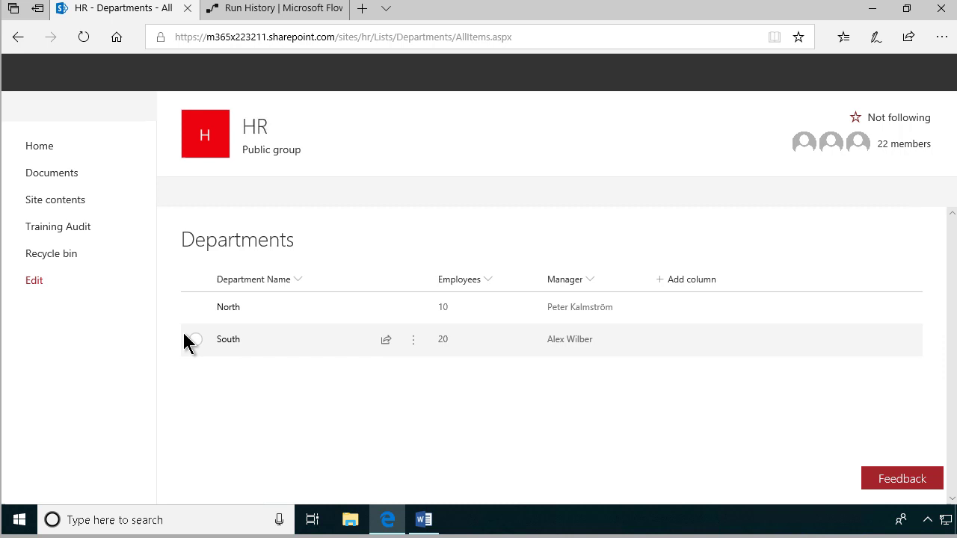
Rename South to South 2 through Edit all, save, and close the details pane
click(194, 339)
click(919, 372)
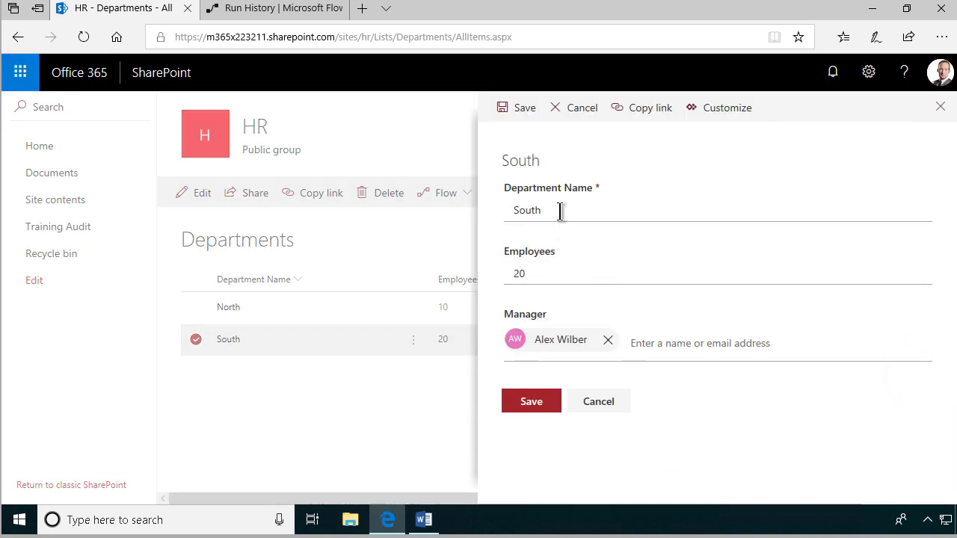
click(560, 212)
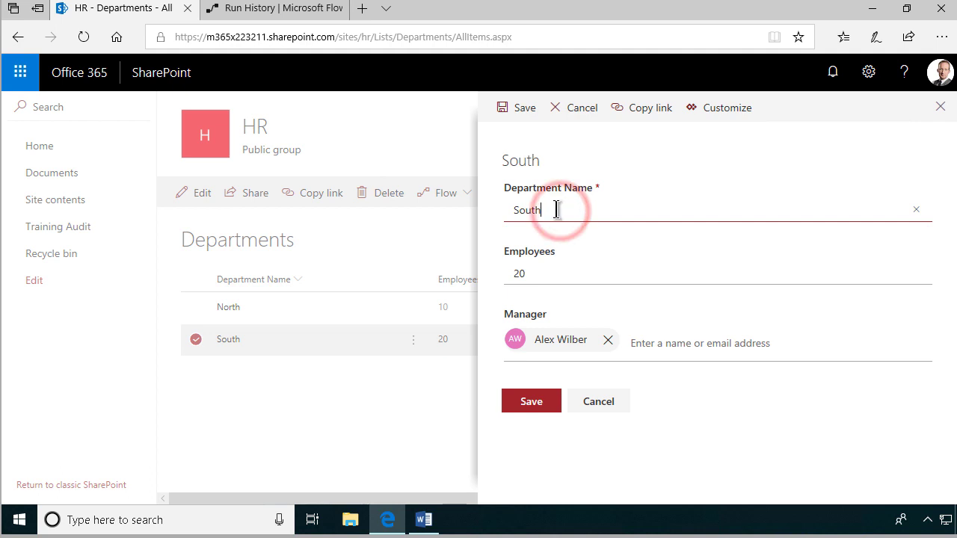
text(2)
click(578, 272)
click(532, 401)
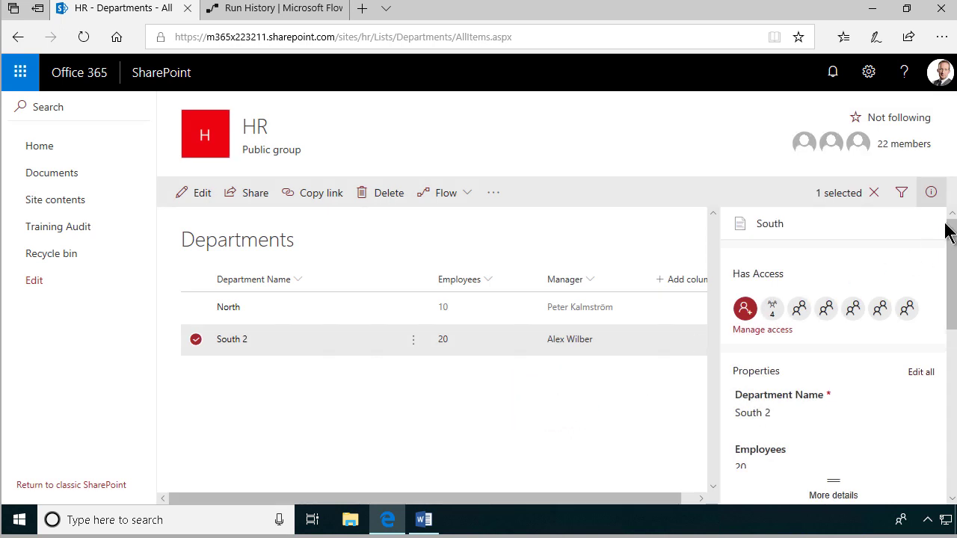
click(931, 193)
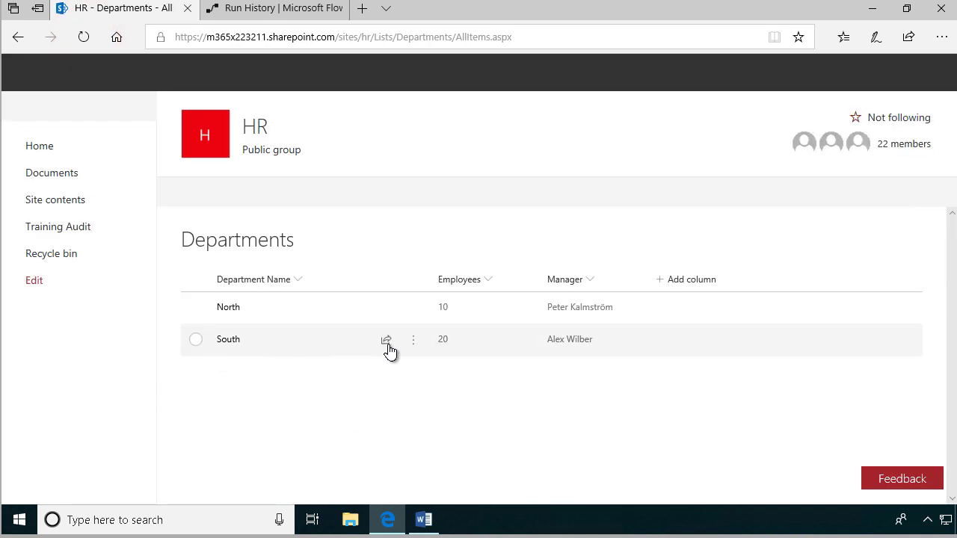
click(413, 345)
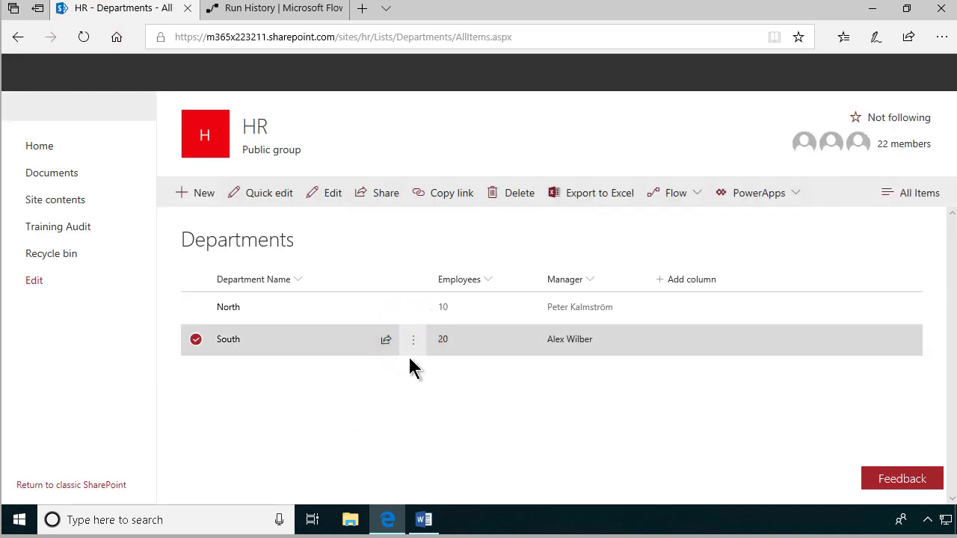
click(412, 345)
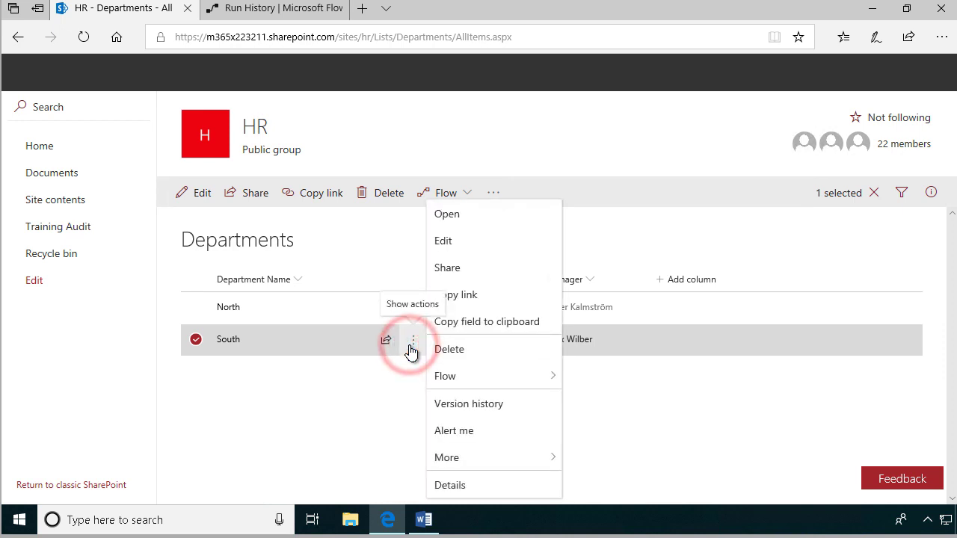
click(473, 409)
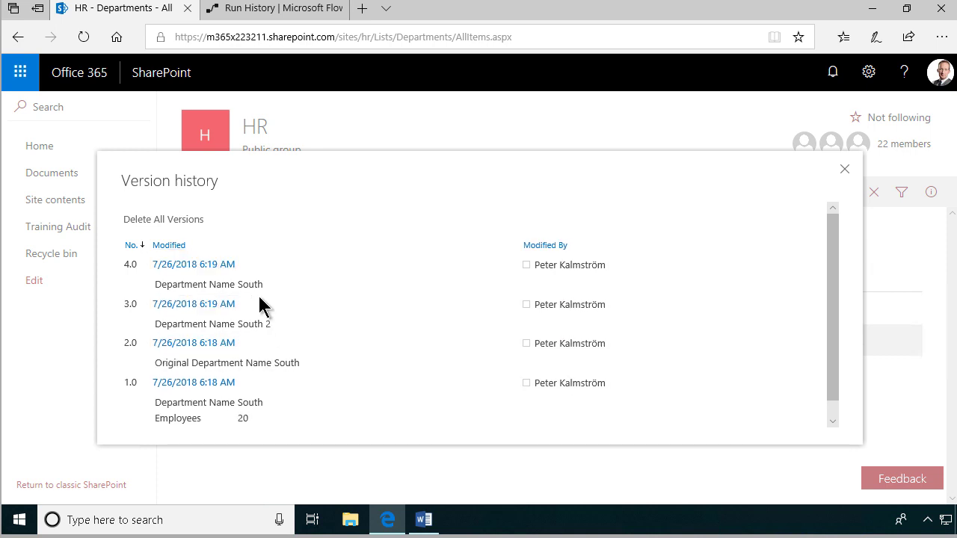
click(847, 166)
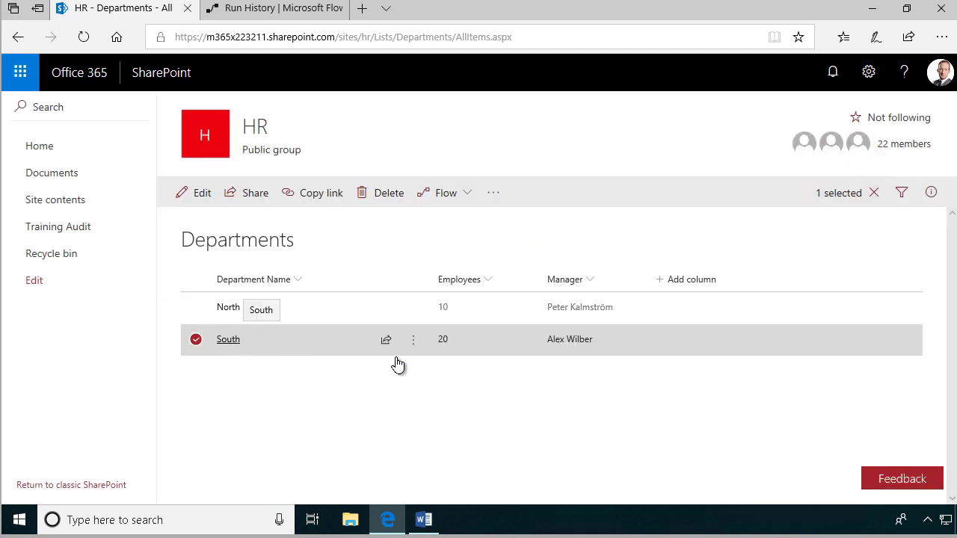
Bring the Word requirements document forward and select the 'We need' paragraph with its three bullets
click(429, 524)
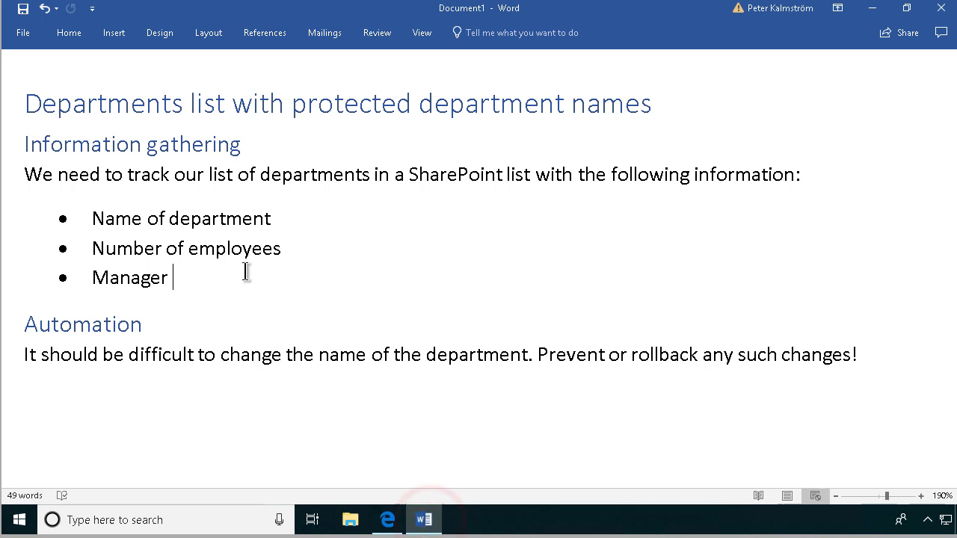
drag(211, 280, 43, 199)
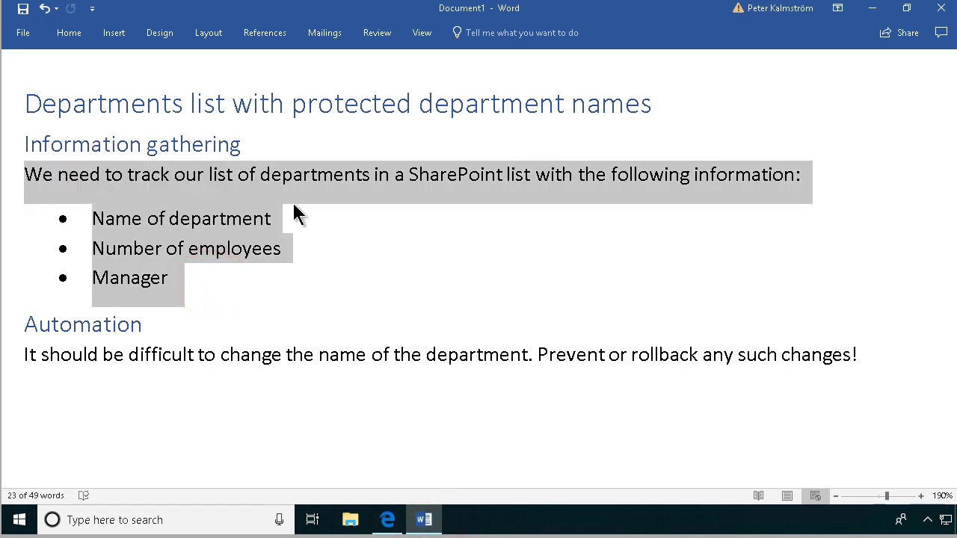